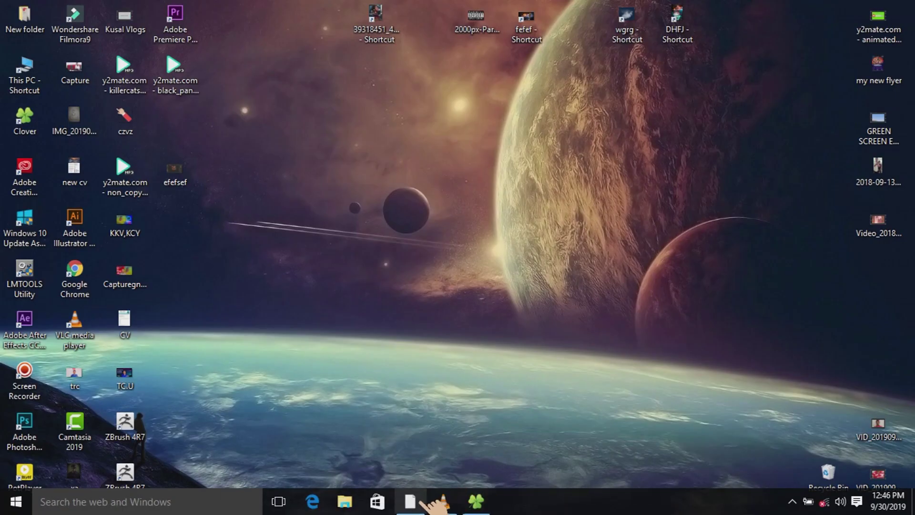
Restore Photoshop and look through the Parental Advisory, bubble-gum portrait and microphone documents.
{"action": "left_click", "coordinate": [411, 504]}
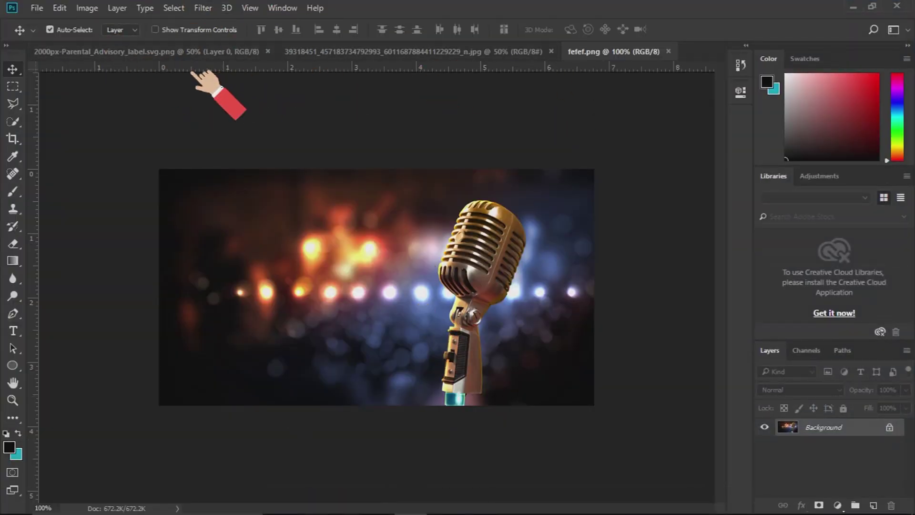
{"action": "left_click", "coordinate": [164, 52]}
{"action": "left_click", "coordinate": [317, 52]}
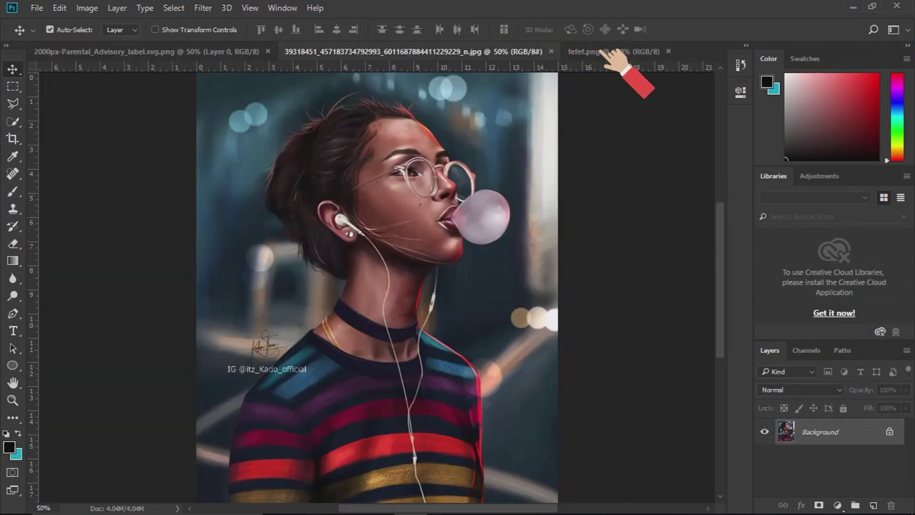
{"action": "left_click", "coordinate": [598, 51]}
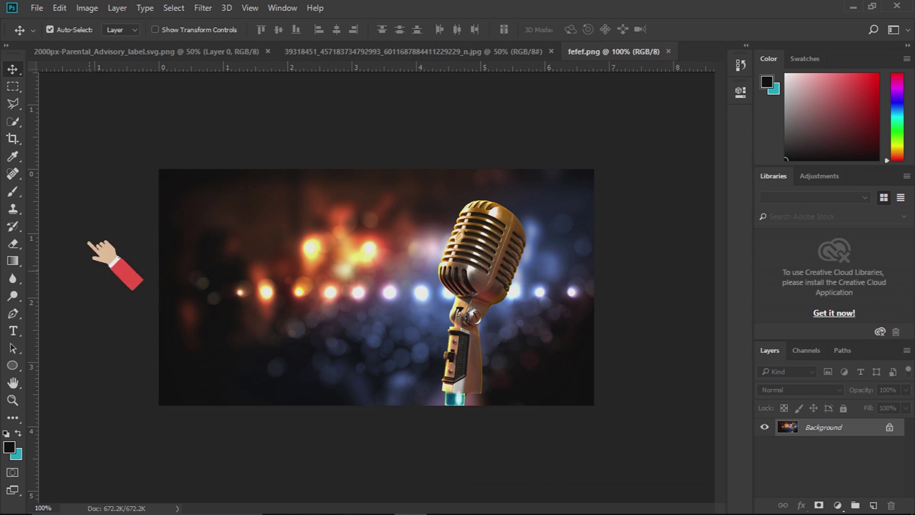
Create a new blank A4 portrait document, 210×297 mm at 300 ppi.
{"action": "left_click", "coordinate": [37, 9]}
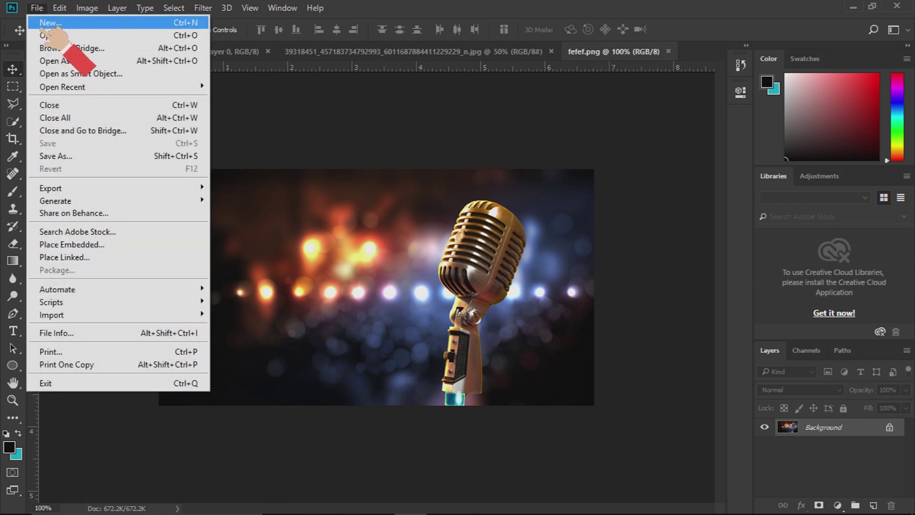
{"action": "left_click", "coordinate": [46, 25]}
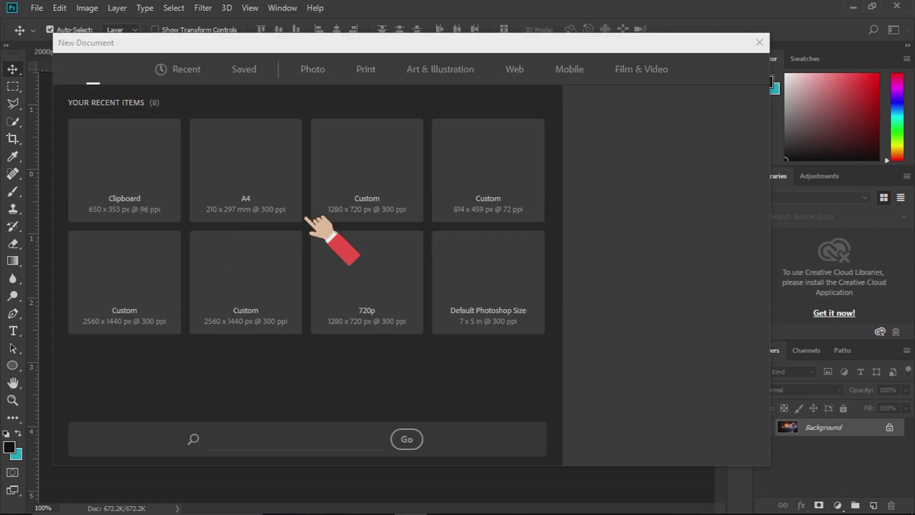
{"action": "left_click", "coordinate": [247, 186]}
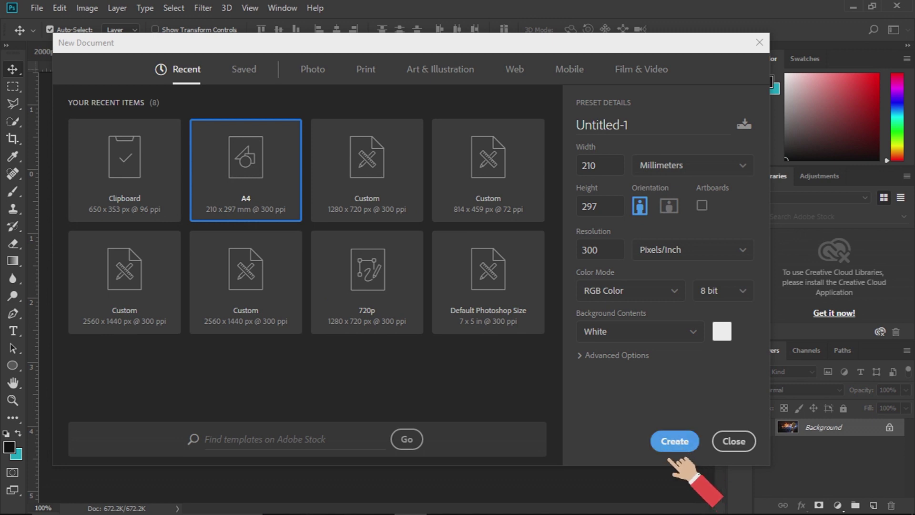
{"action": "left_click", "coordinate": [670, 446]}
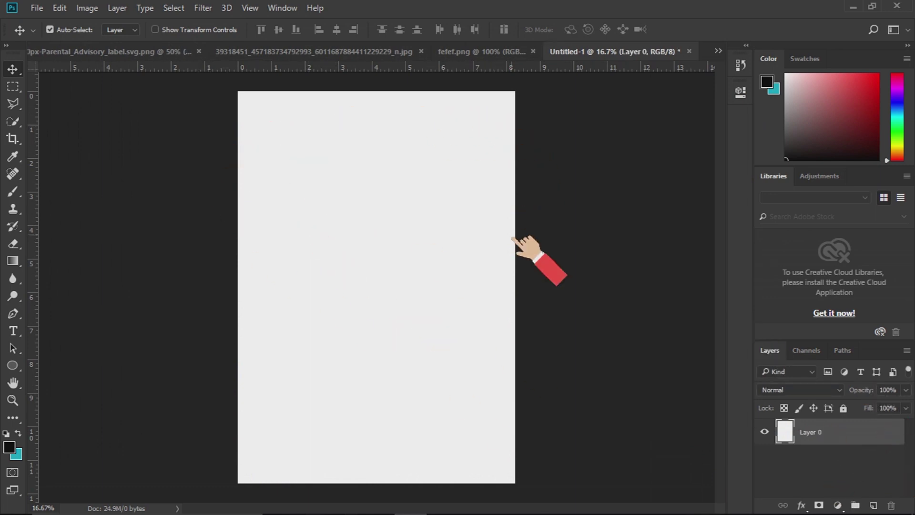
Copy the whole microphone photo and paste it into the Untitled-1 poster as a new layer.
{"action": "left_click", "coordinate": [311, 51]}
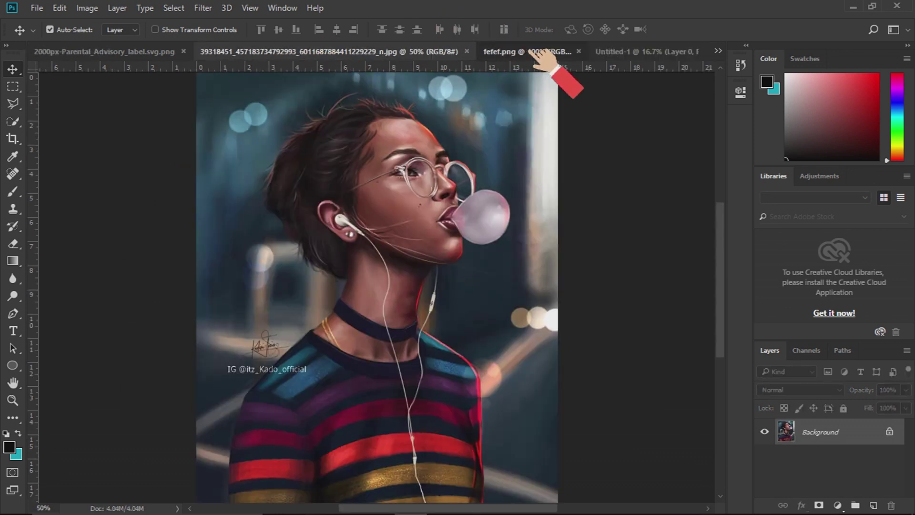
{"action": "left_click", "coordinate": [531, 52]}
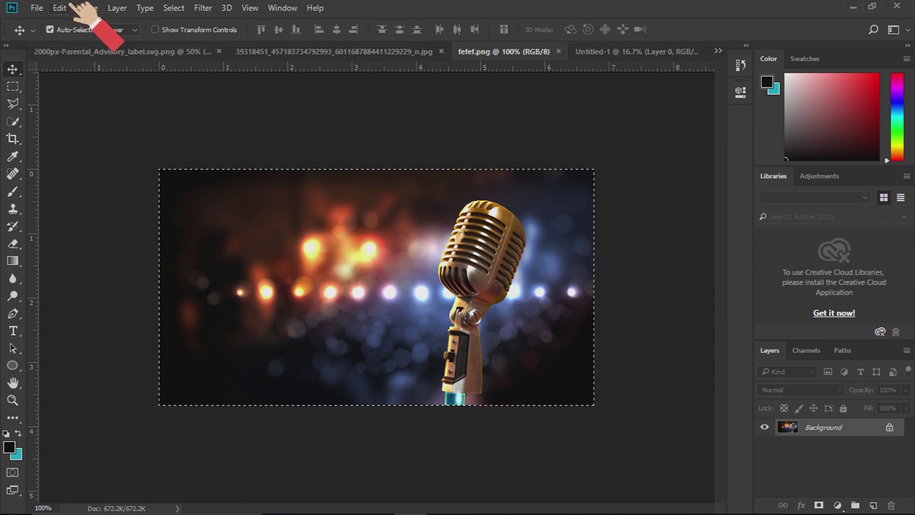
{"action": "left_click", "coordinate": [50, 29]}
{"action": "left_click", "coordinate": [112, 52]}
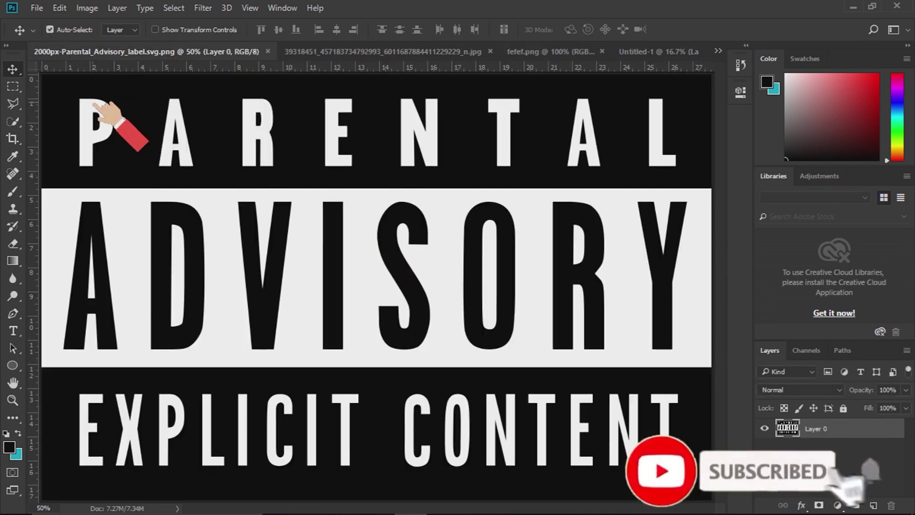
{"action": "left_click", "coordinate": [718, 51]}
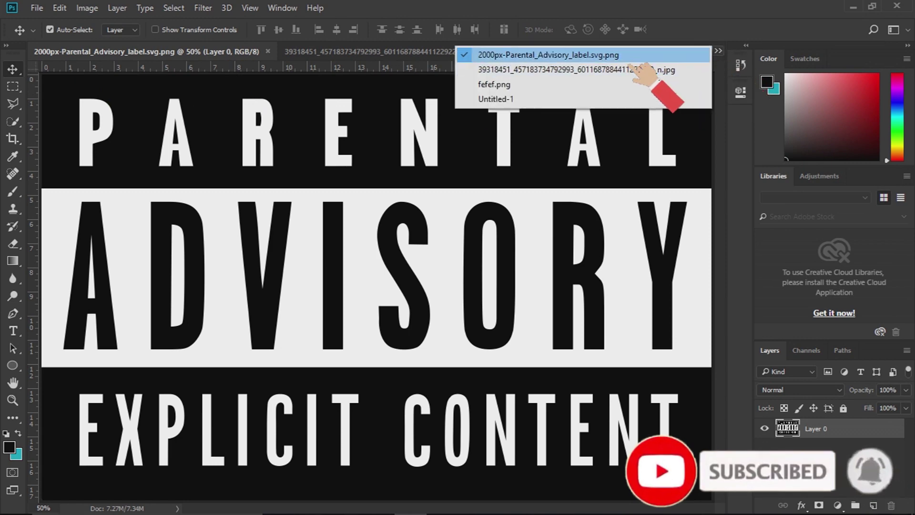
{"action": "left_click", "coordinate": [619, 99]}
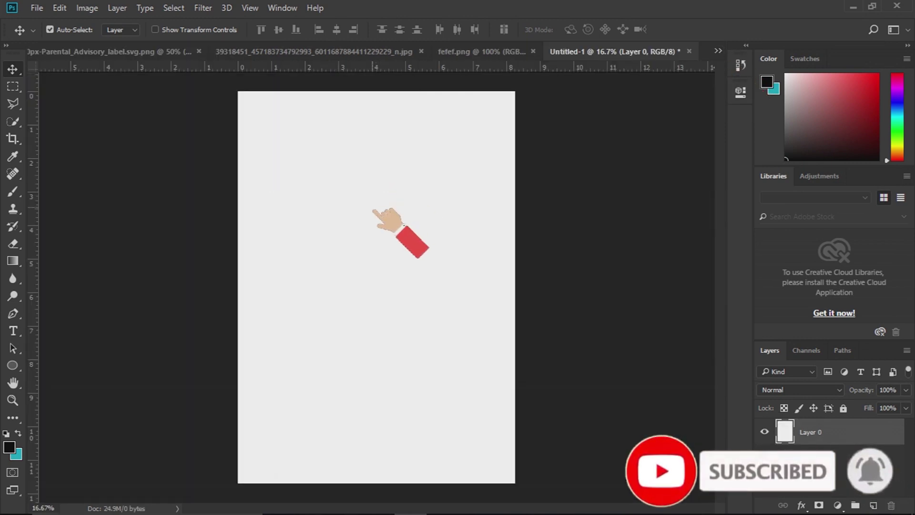
{"action": "key", "text": "ctrl+v"}
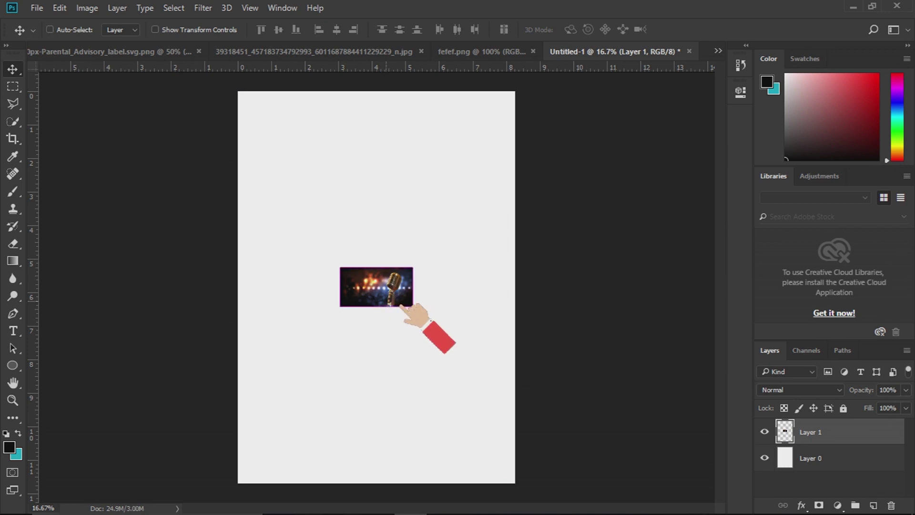
Enlarge the pasted photo to about 742% and position it over the upper page.
{"action": "key", "text": "ctrl+t"}
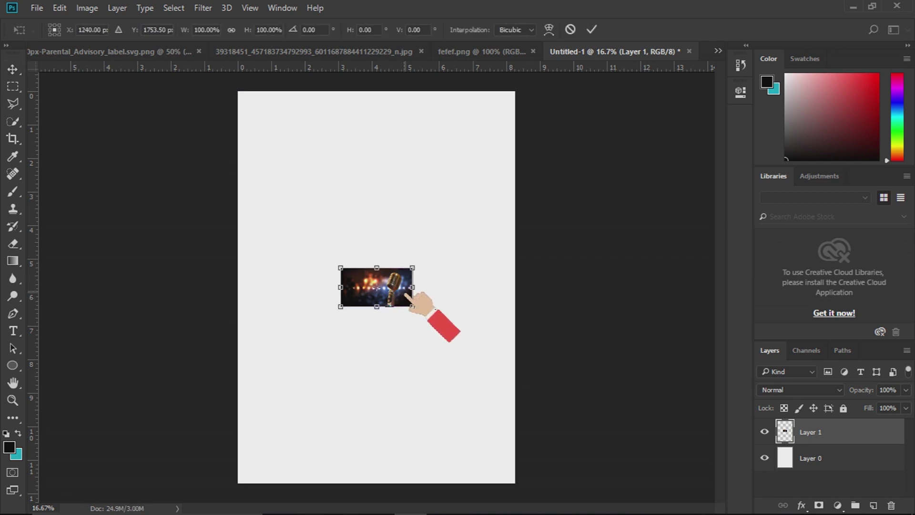
{"action": "left_click_drag", "start_coordinate": [413, 268], "coordinate": [565, 185]}
{"action": "left_click_drag", "start_coordinate": [500, 245], "coordinate": [540, 146]}
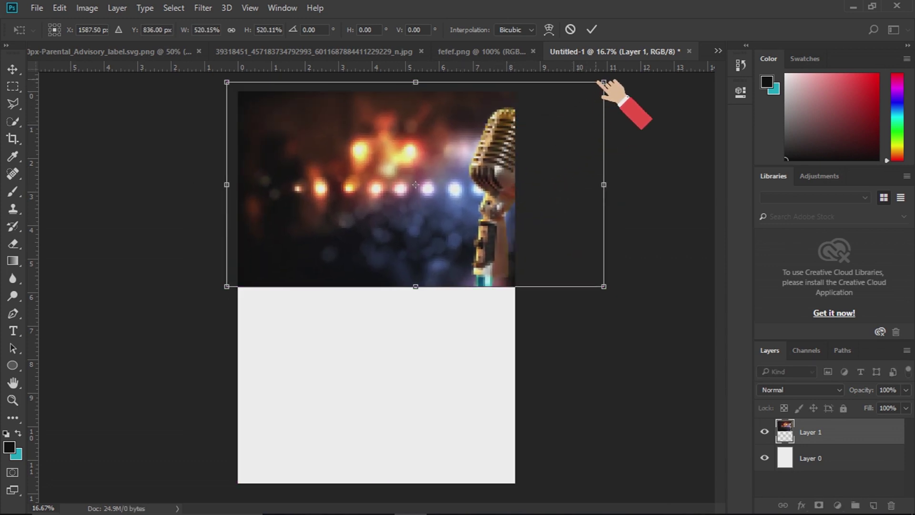
{"action": "key", "text": "ctrl+minus"}
{"action": "left_click_drag", "start_coordinate": [604, 82], "coordinate": [632, 123]}
{"action": "left_click_drag", "start_coordinate": [578, 184], "coordinate": [558, 194]}
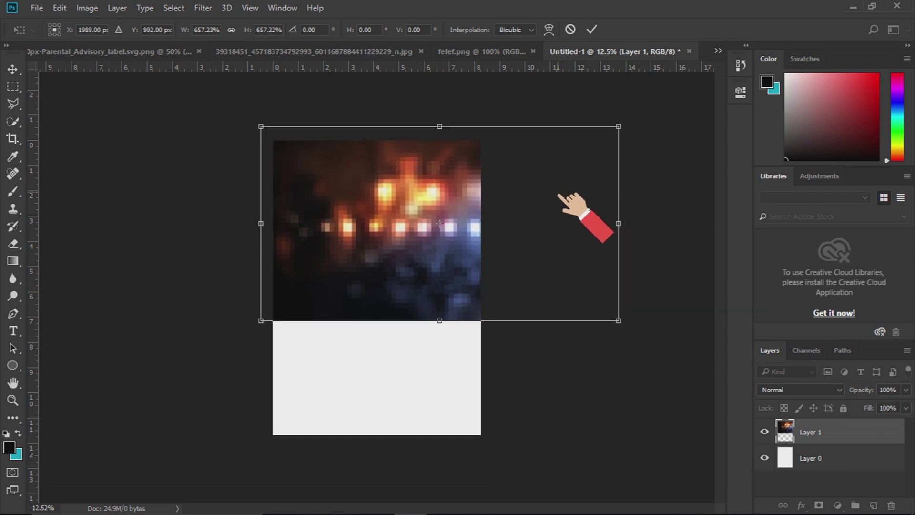
{"action": "key", "text": "Return"}
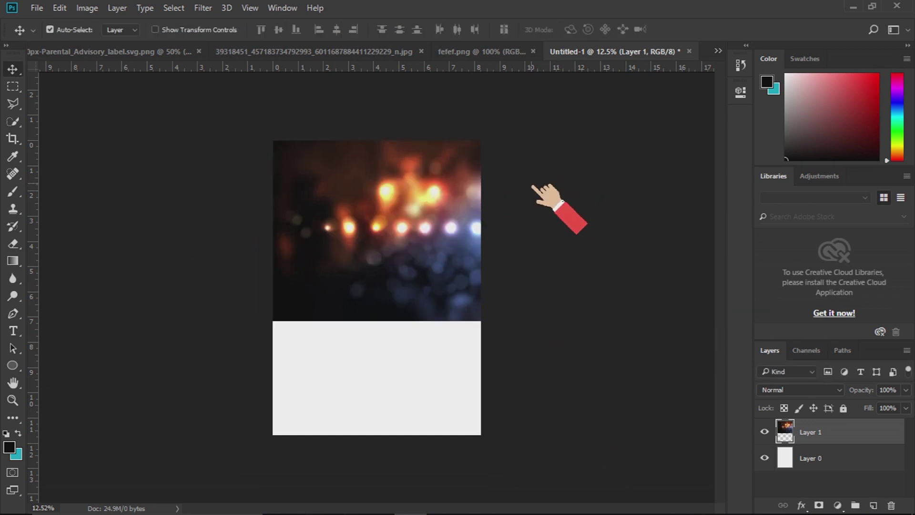
{"action": "scroll", "coordinate": [505, 276], "scroll_direction": "down", "scroll_amount": 1}
{"action": "scroll", "coordinate": [414, 266], "scroll_direction": "up", "scroll_amount": 2}
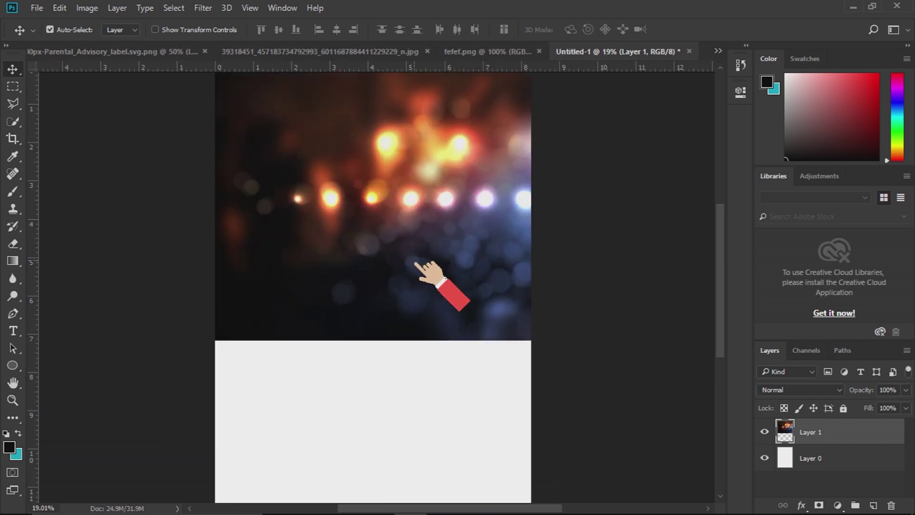
{"action": "scroll", "coordinate": [410, 252], "scroll_direction": "down", "scroll_amount": 1}
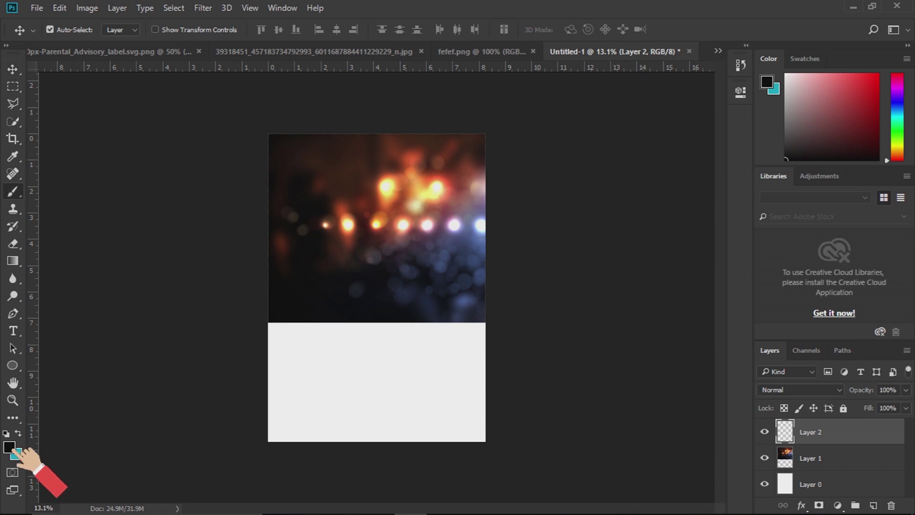
Set the foreground colour to a dark green.
{"action": "left_click", "coordinate": [10, 448]}
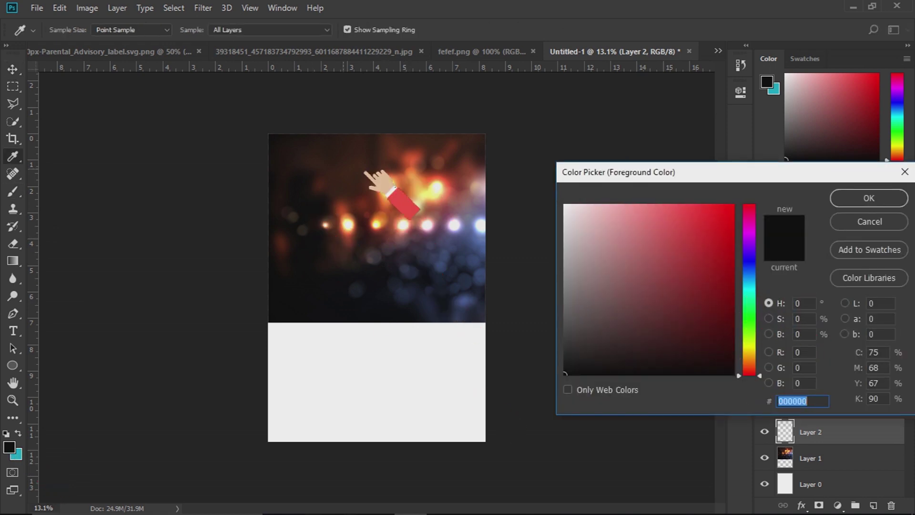
{"action": "left_click", "coordinate": [749, 305]}
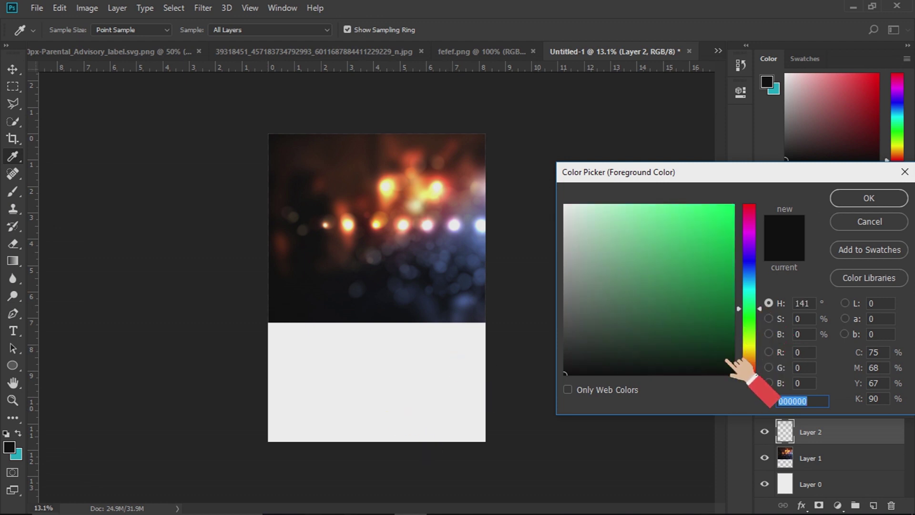
{"action": "left_click", "coordinate": [724, 351]}
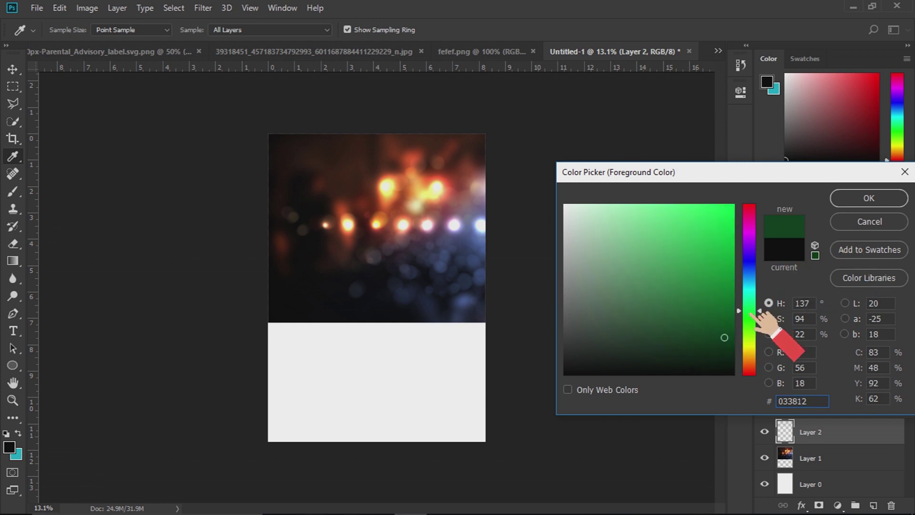
{"action": "left_click", "coordinate": [883, 204]}
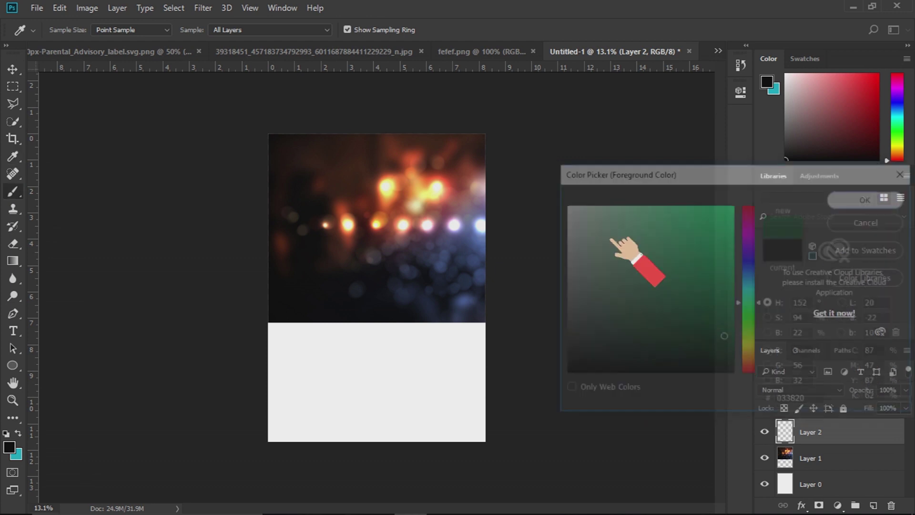
Paint the lower half of the page with a very soft 1475 px brush.
{"action": "key", "text": "b"}
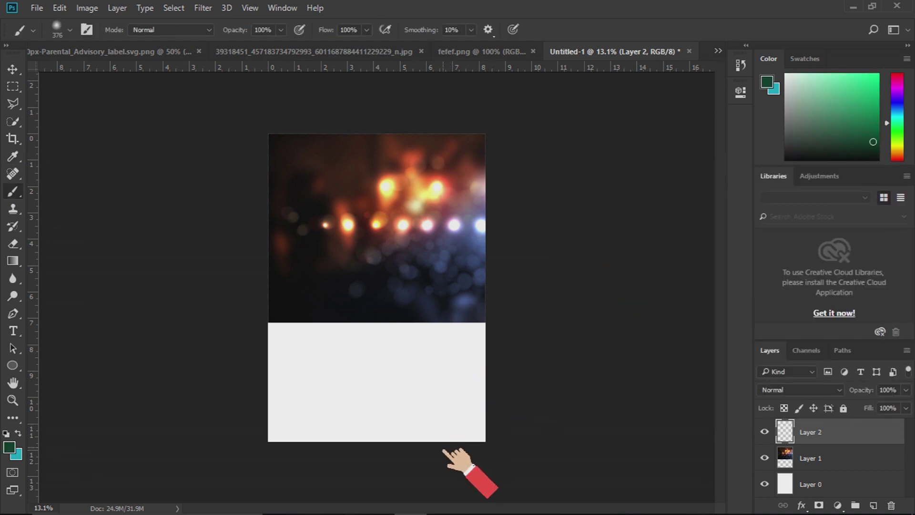
{"action": "mouse_move", "coordinate": [420, 372]}
{"action": "left_mouse_down"}
{"action": "mouse_move", "coordinate": [472, 375]}
{"action": "mouse_move", "coordinate": [457, 371]}
{"action": "left_mouse_up"}
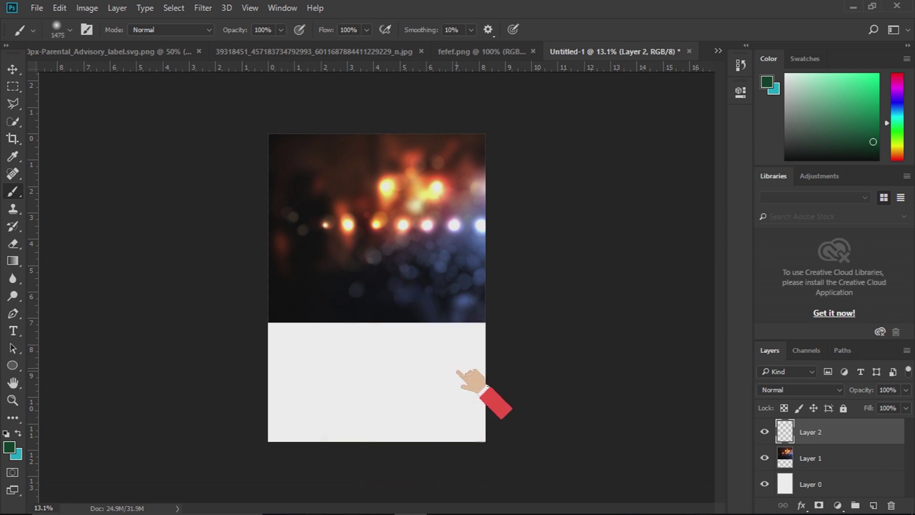
{"action": "mouse_move", "coordinate": [417, 396]}
{"action": "left_mouse_down"}
{"action": "mouse_move", "coordinate": [423, 385]}
{"action": "mouse_move", "coordinate": [426, 411]}
{"action": "mouse_move", "coordinate": [400, 370]}
{"action": "left_mouse_up"}
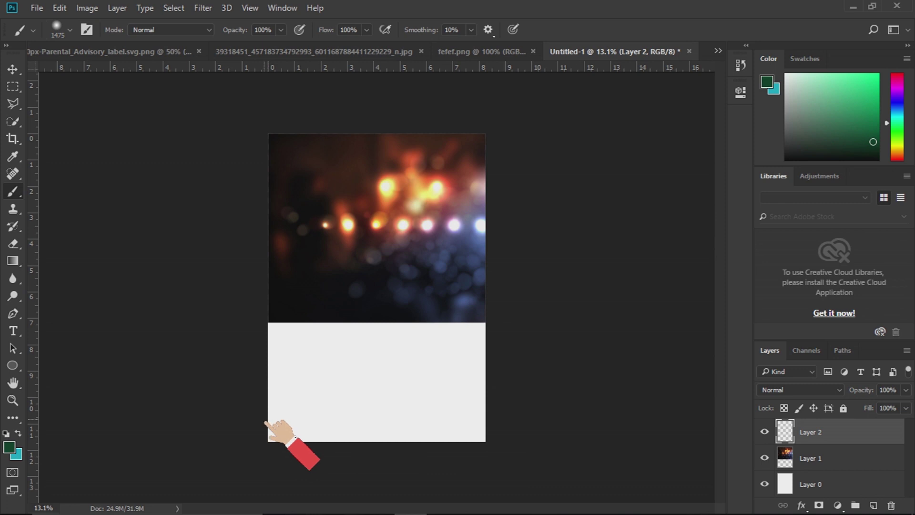
{"action": "mouse_move", "coordinate": [265, 422]}
{"action": "left_mouse_down"}
{"action": "mouse_move", "coordinate": [490, 420]}
{"action": "mouse_move", "coordinate": [347, 425]}
{"action": "mouse_move", "coordinate": [285, 404]}
{"action": "mouse_move", "coordinate": [266, 382]}
{"action": "mouse_move", "coordinate": [321, 397]}
{"action": "mouse_move", "coordinate": [408, 394]}
{"action": "mouse_move", "coordinate": [505, 374]}
{"action": "mouse_move", "coordinate": [396, 380]}
{"action": "mouse_move", "coordinate": [258, 360]}
{"action": "mouse_move", "coordinate": [441, 363]}
{"action": "mouse_move", "coordinate": [524, 353]}
{"action": "mouse_move", "coordinate": [341, 370]}
{"action": "mouse_move", "coordinate": [271, 364]}
{"action": "mouse_move", "coordinate": [469, 401]}
{"action": "left_mouse_up"}
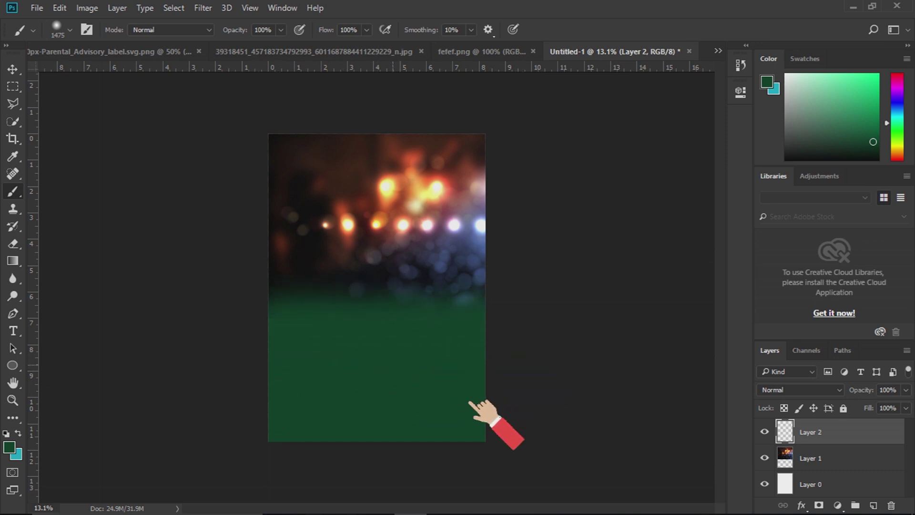
{"action": "left_click", "coordinate": [13, 69]}
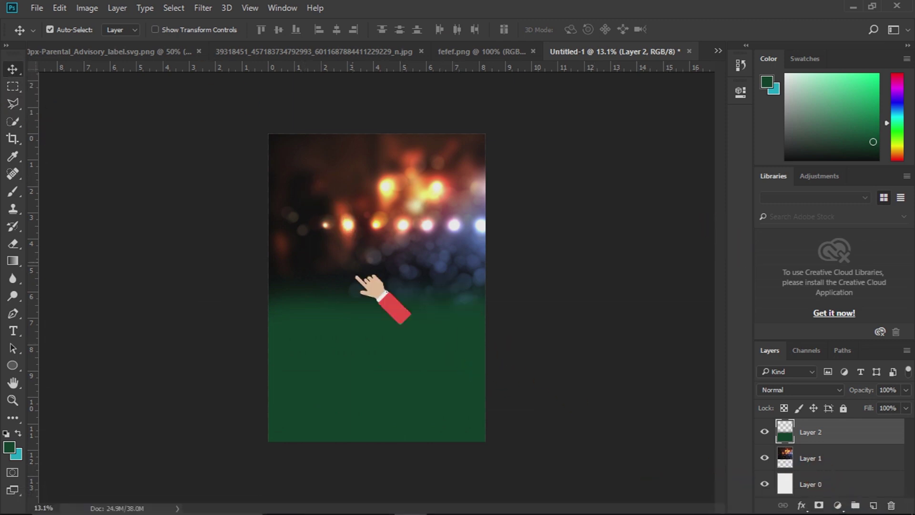
In the bubble-gum portrait, quick-select the girl's head and hair.
{"action": "left_click", "coordinate": [314, 53]}
{"action": "scroll", "coordinate": [605, 367], "scroll_direction": "down", "scroll_amount": 2}
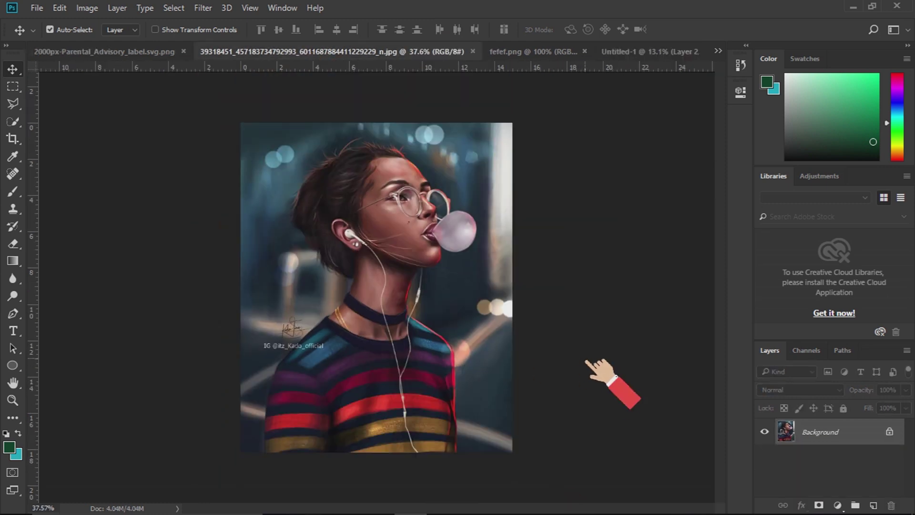
{"action": "scroll", "coordinate": [423, 335], "scroll_direction": "up", "scroll_amount": 1}
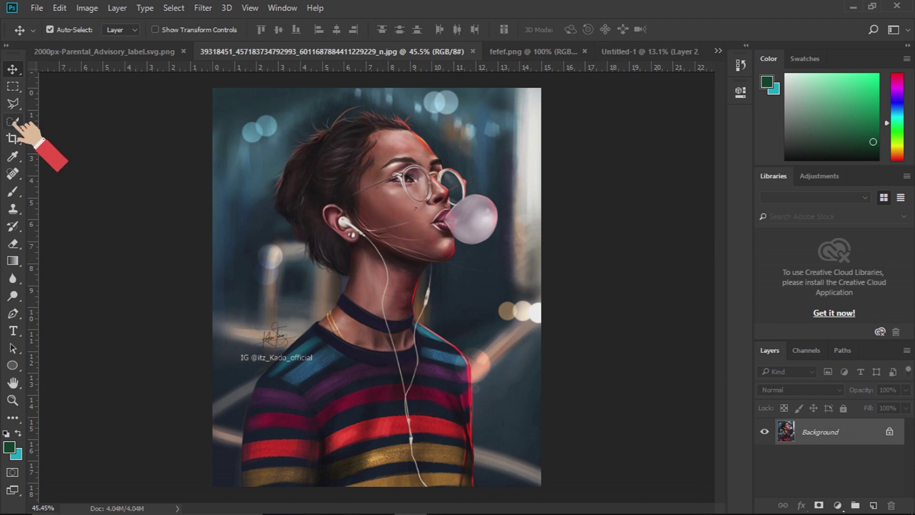
{"action": "left_click", "coordinate": [13, 122]}
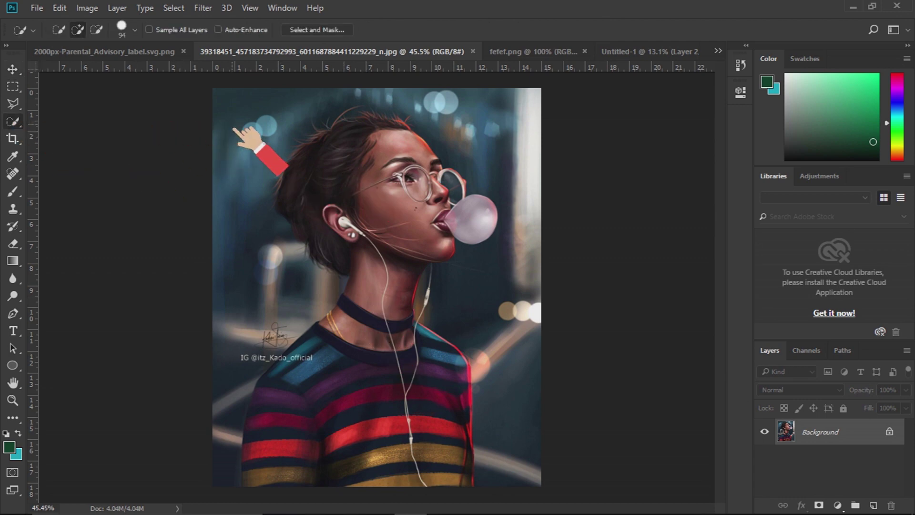
{"action": "mouse_move", "coordinate": [327, 226]}
{"action": "left_mouse_down"}
{"action": "mouse_move", "coordinate": [326, 159]}
{"action": "mouse_move", "coordinate": [394, 173]}
{"action": "mouse_move", "coordinate": [418, 200]}
{"action": "mouse_move", "coordinate": [421, 220]}
{"action": "mouse_move", "coordinate": [386, 253]}
{"action": "mouse_move", "coordinate": [370, 348]}
{"action": "mouse_move", "coordinate": [327, 415]}
{"action": "mouse_move", "coordinate": [328, 471]}
{"action": "mouse_move", "coordinate": [377, 463]}
{"action": "mouse_move", "coordinate": [411, 402]}
{"action": "mouse_move", "coordinate": [432, 409]}
{"action": "mouse_move", "coordinate": [431, 474]}
{"action": "left_mouse_up"}
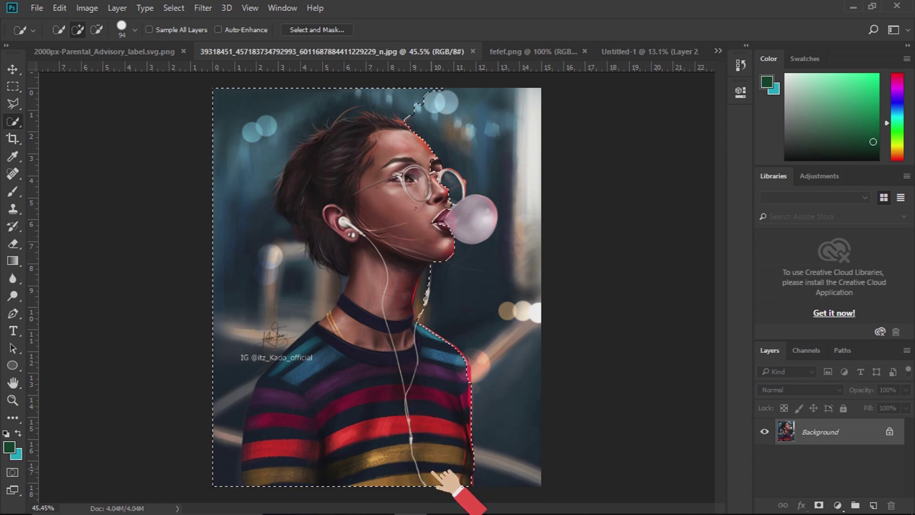
Subtract the left background from the selection and add the bubble gum bubble.
{"action": "key", "text": "alt"}
{"action": "mouse_move", "coordinate": [234, 86]}
{"action": "left_mouse_down"}
{"action": "mouse_move", "coordinate": [225, 134]}
{"action": "mouse_move", "coordinate": [225, 313]}
{"action": "mouse_move", "coordinate": [240, 405]}
{"action": "left_mouse_up"}
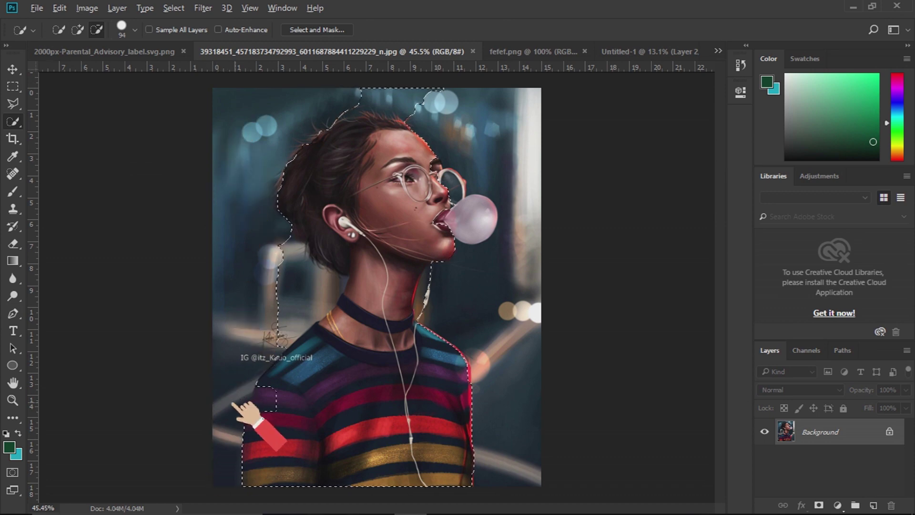
{"action": "scroll", "coordinate": [450, 197], "scroll_direction": "up", "scroll_amount": 4}
{"action": "left_click_drag", "start_coordinate": [492, 218], "coordinate": [449, 189]}
{"action": "scroll", "coordinate": [452, 200], "scroll_direction": "down", "scroll_amount": 4}
{"action": "scroll", "coordinate": [448, 229], "scroll_direction": "up", "scroll_amount": 3}
{"action": "scroll", "coordinate": [409, 305], "scroll_direction": "down", "scroll_amount": 2}
{"action": "scroll", "coordinate": [408, 303], "scroll_direction": "down", "scroll_amount": 2}
{"action": "scroll", "coordinate": [408, 303], "scroll_direction": "up", "scroll_amount": 3}
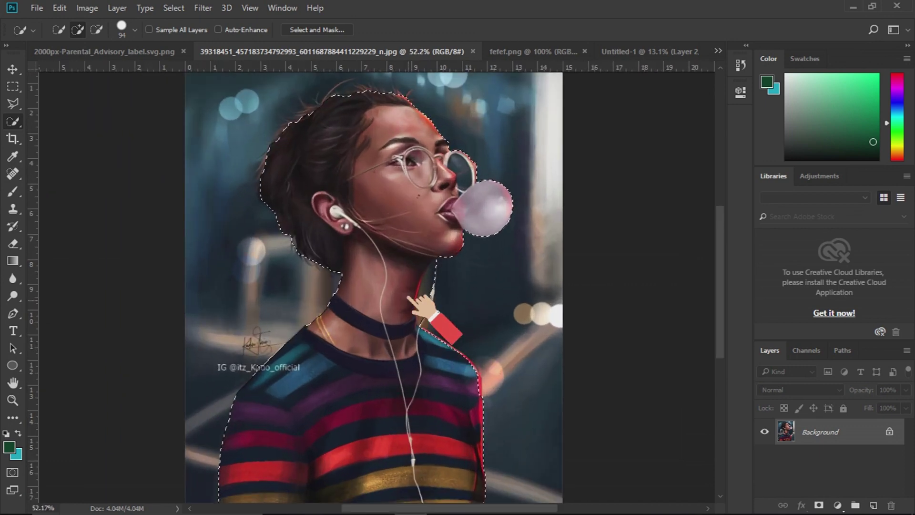
{"action": "scroll", "coordinate": [405, 287], "scroll_direction": "down", "scroll_amount": 1}
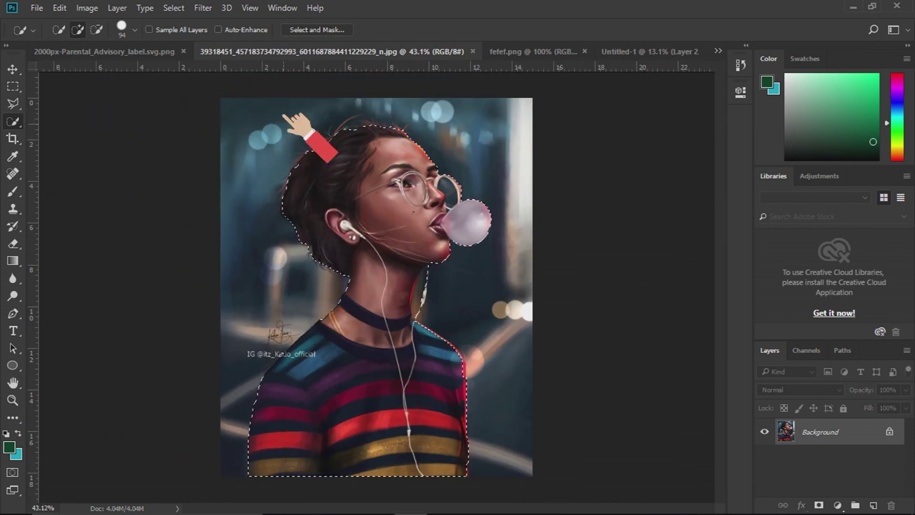
{"action": "left_click", "coordinate": [316, 30]}
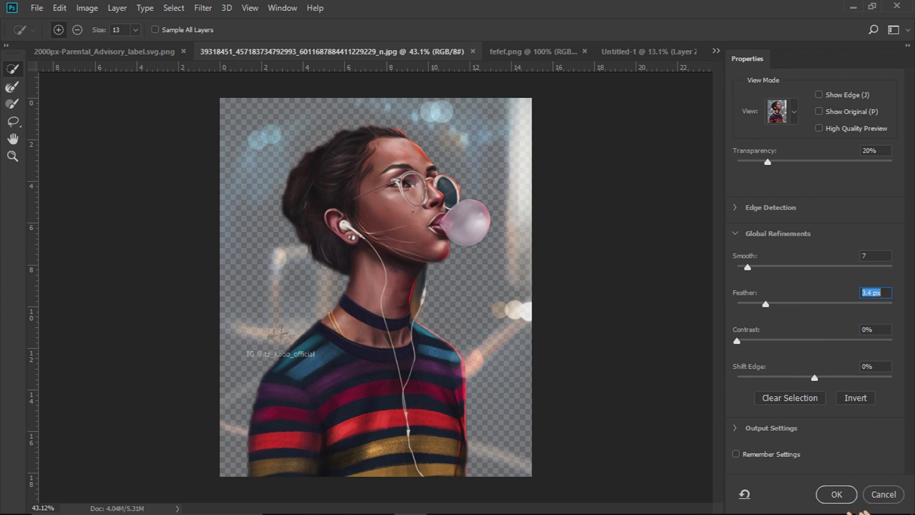
Apply the Smooth 7, Feather 3.4 px refinement and return to the Untitled-1 poster.
{"action": "left_click", "coordinate": [837, 494]}
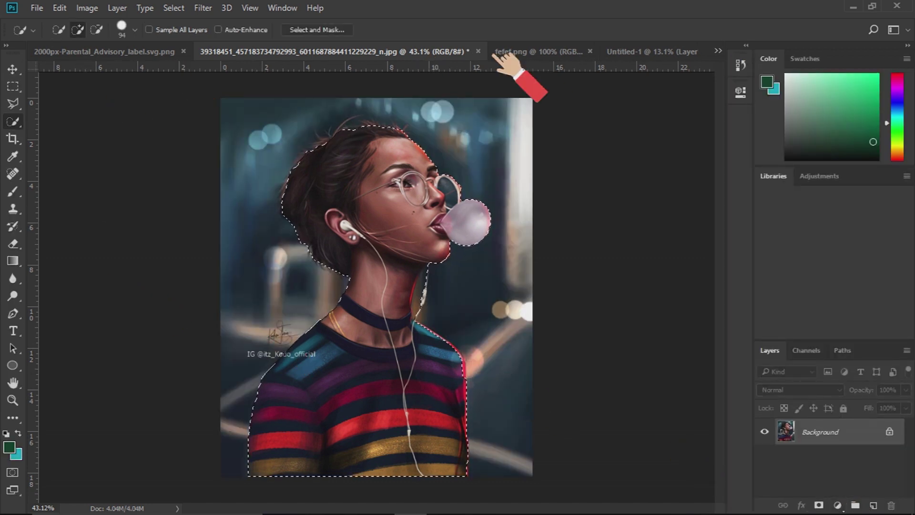
{"action": "left_click", "coordinate": [661, 54]}
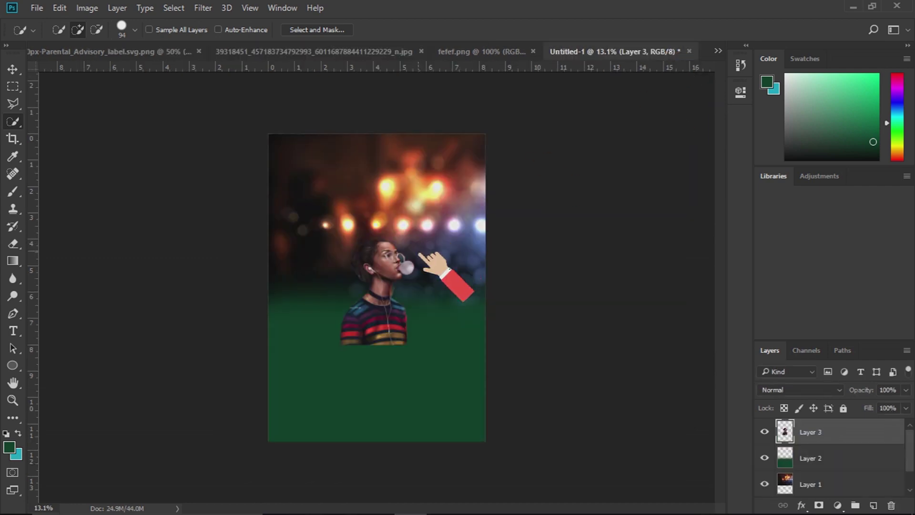
Scale up the girl cutout in the poster with Free Transform.
{"action": "left_click", "coordinate": [12, 70]}
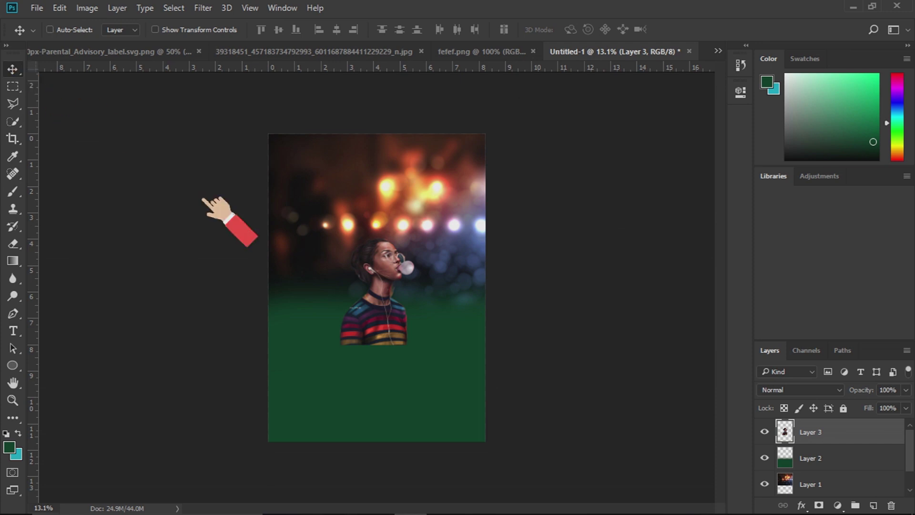
{"action": "key", "text": "ctrl+t"}
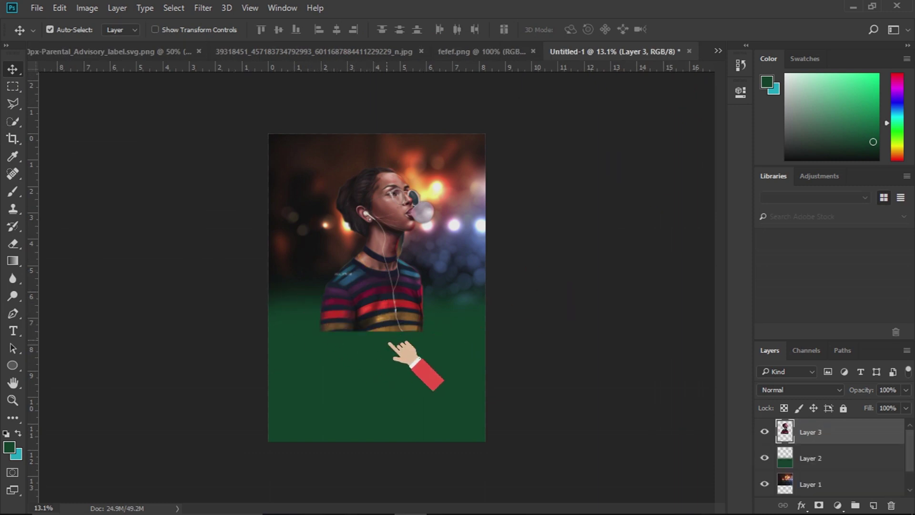
{"action": "left_click", "coordinate": [478, 55]}
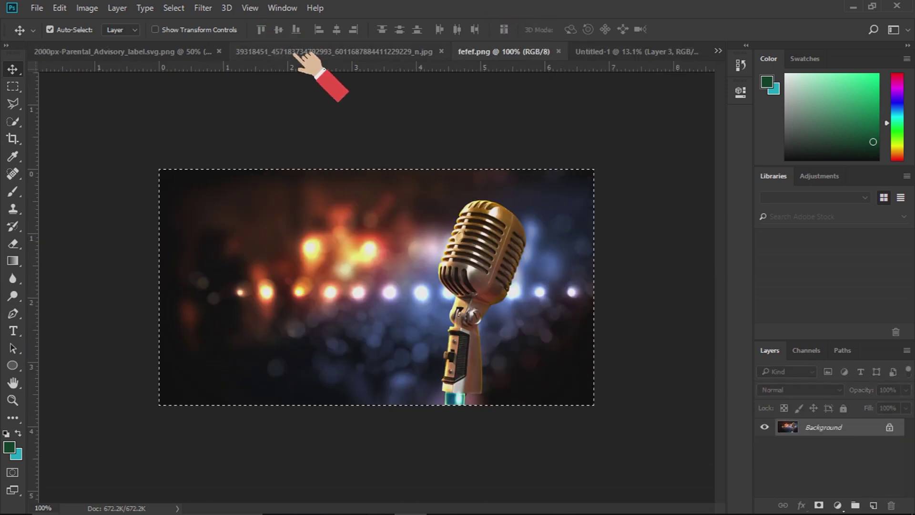
Open the wgrg smoke image file.
{"action": "left_click", "coordinate": [296, 53]}
{"action": "left_click", "coordinate": [37, 8]}
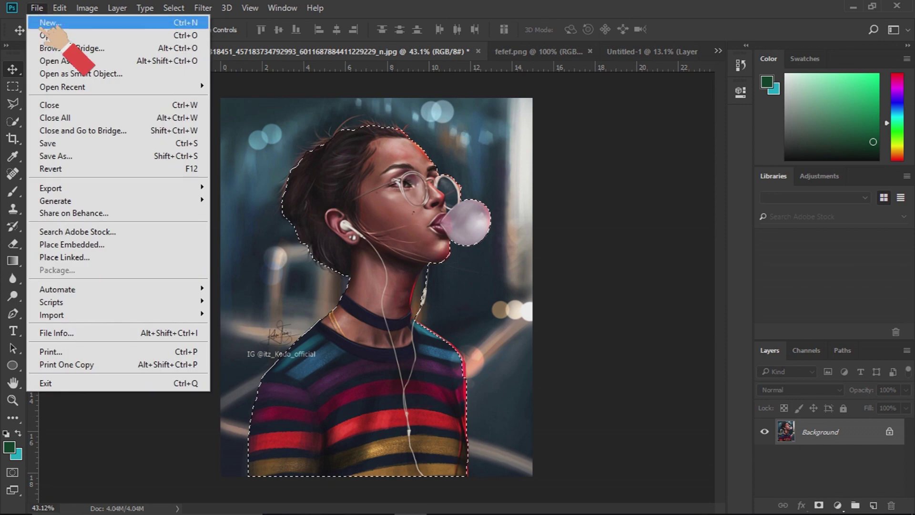
{"action": "left_click", "coordinate": [48, 36]}
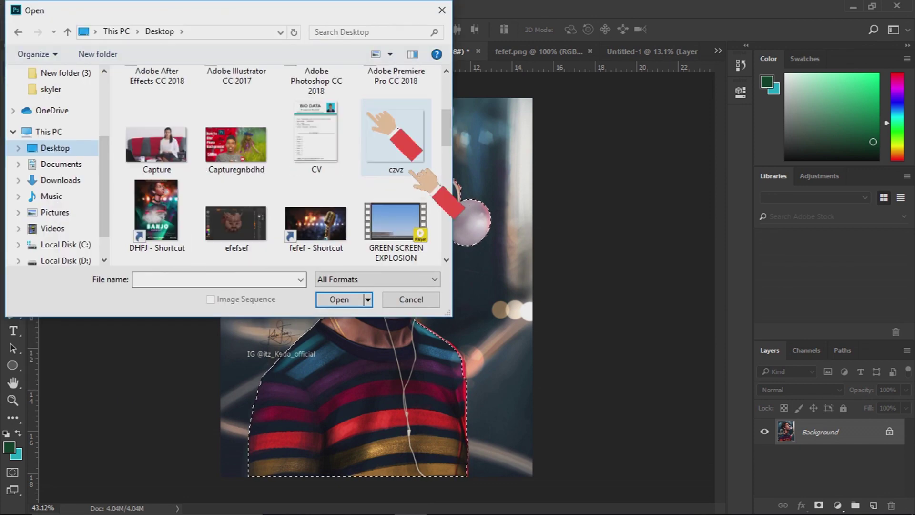
{"action": "scroll", "coordinate": [411, 170], "scroll_direction": "down", "scroll_amount": 2}
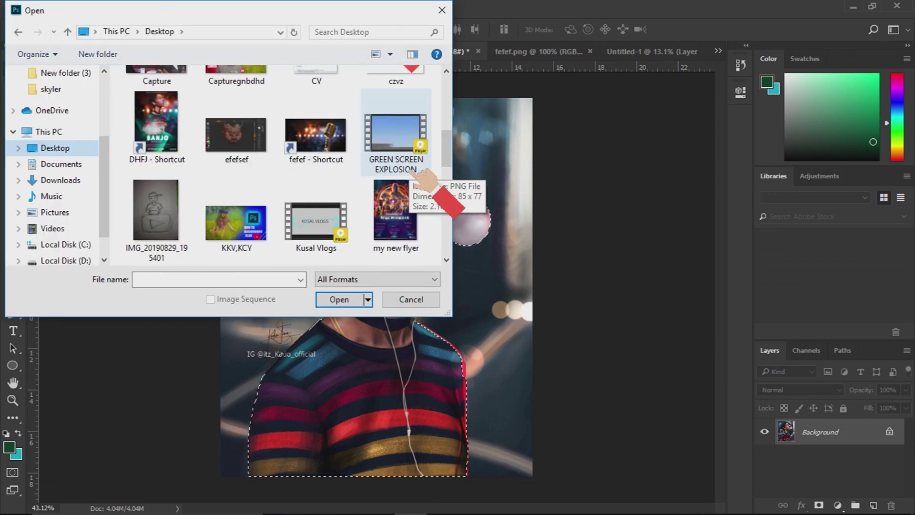
{"action": "scroll", "coordinate": [424, 173], "scroll_direction": "down", "scroll_amount": 4}
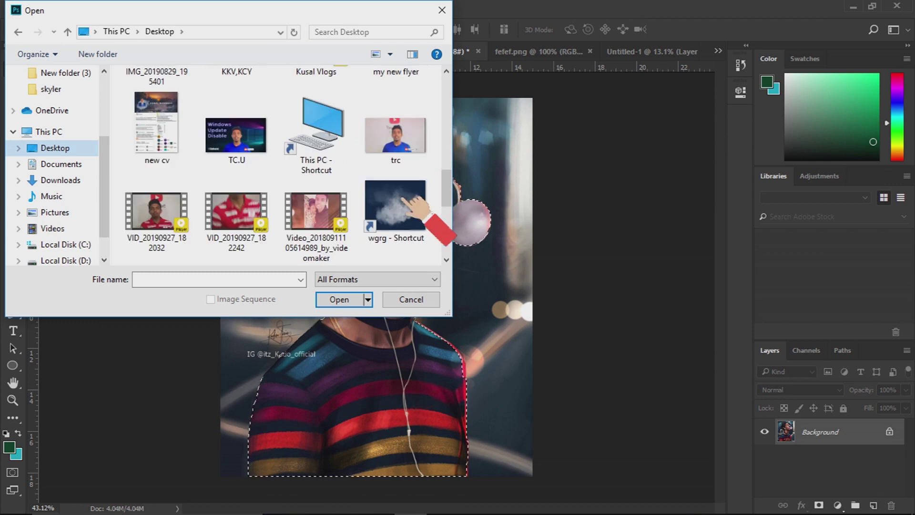
{"action": "left_click", "coordinate": [399, 238]}
{"action": "left_click", "coordinate": [354, 301]}
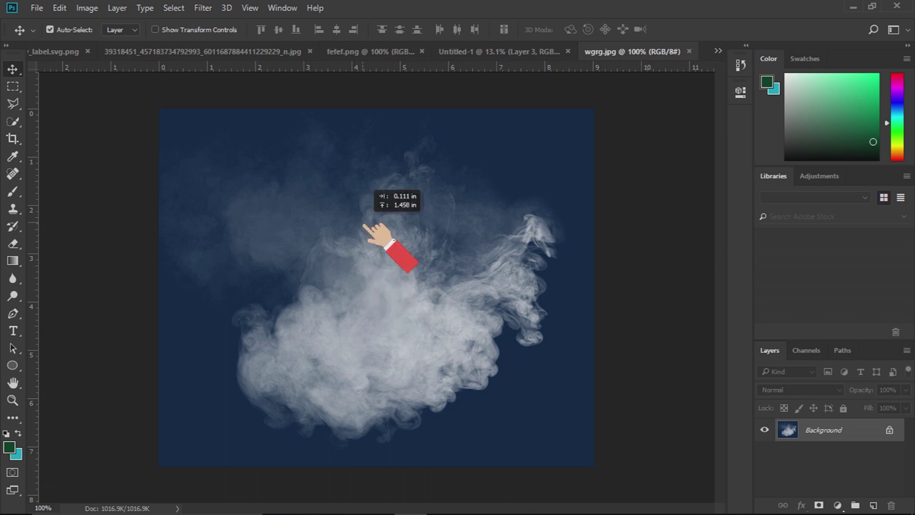
Convert the smoke background to a normal layer and drag it into the poster.
{"action": "left_click_drag", "start_coordinate": [363, 224], "coordinate": [365, 225]}
{"action": "left_click", "coordinate": [414, 236]}
{"action": "left_click_drag", "start_coordinate": [314, 313], "coordinate": [403, 253]}
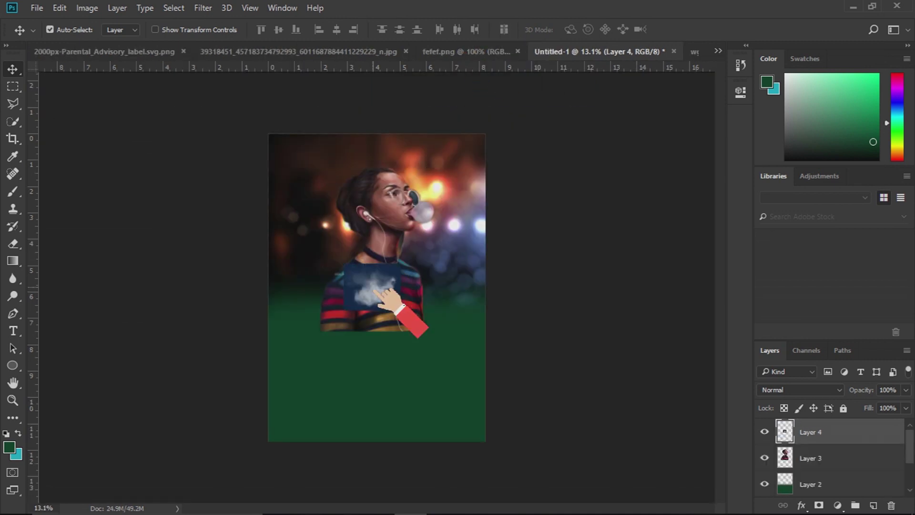
{"action": "key", "text": "ctrl+t"}
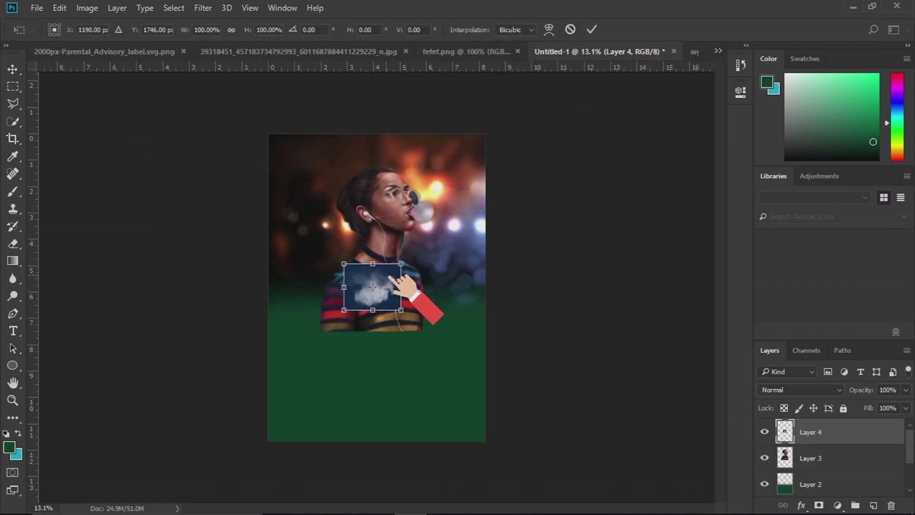
Scale the smoke to about 254% and move it down over the girl's torso.
{"action": "left_click_drag", "start_coordinate": [403, 266], "coordinate": [445, 229]}
{"action": "left_click_drag", "start_coordinate": [391, 301], "coordinate": [398, 315]}
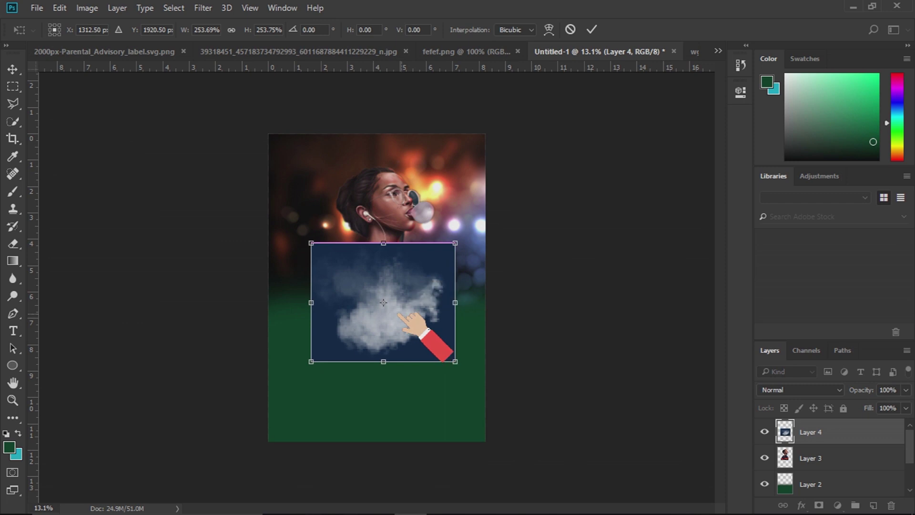
{"action": "key", "text": "Return"}
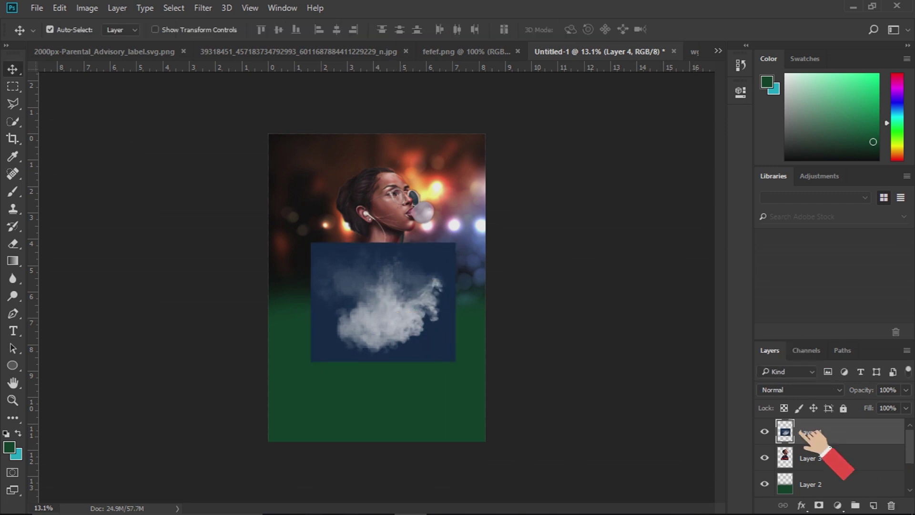
Set the smoke layer's blend mode to Luminosity and nudge it slightly left.
{"action": "left_click", "coordinate": [794, 390]}
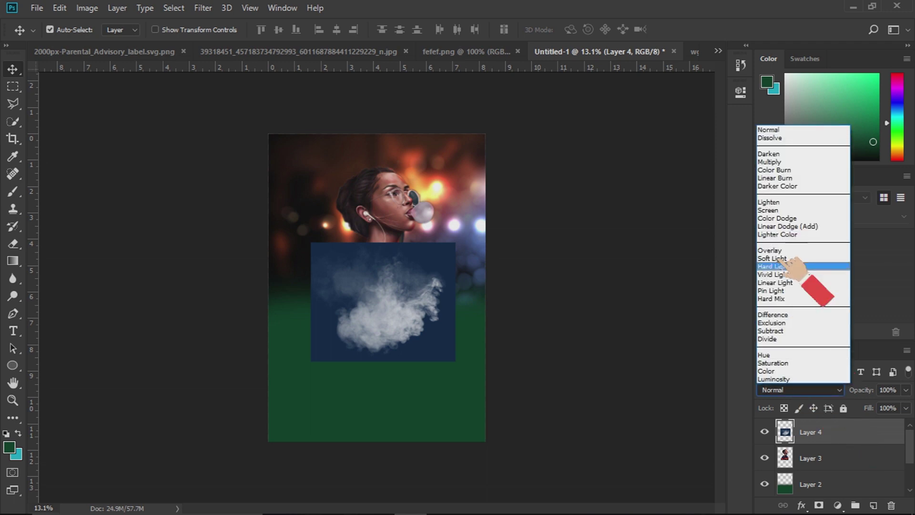
{"action": "left_click", "coordinate": [768, 130]}
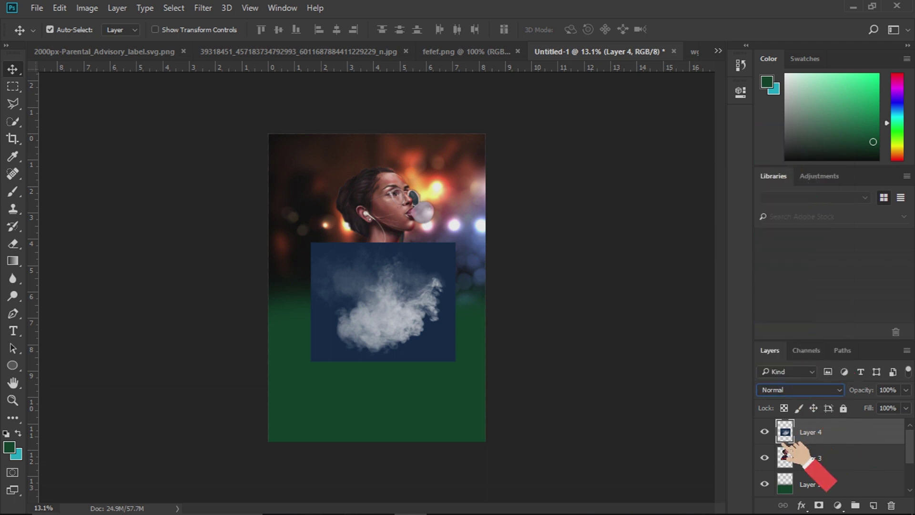
{"action": "key", "text": "shift+alt+t"}
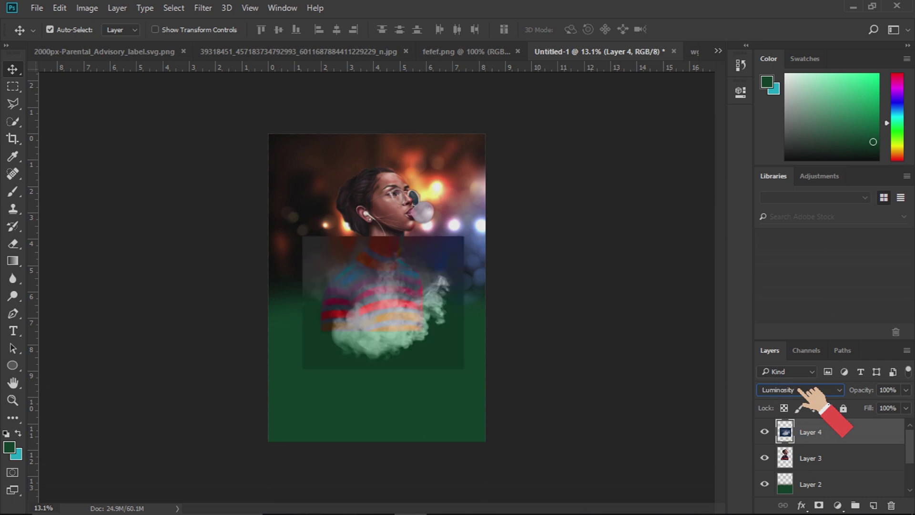
{"action": "left_click_drag", "start_coordinate": [415, 343], "coordinate": [409, 343]}
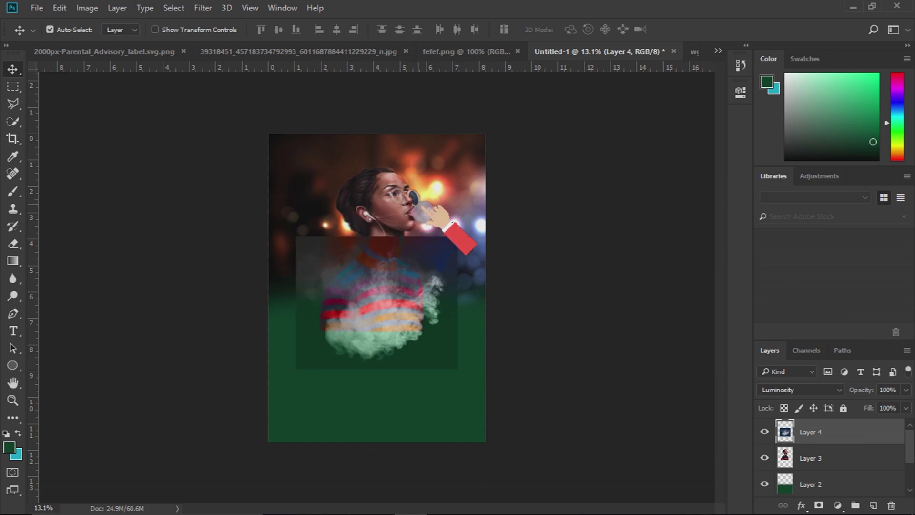
With a large soft eraser, erase the smoke box's corners, bottom, neck area and top.
{"action": "left_click", "coordinate": [13, 243]}
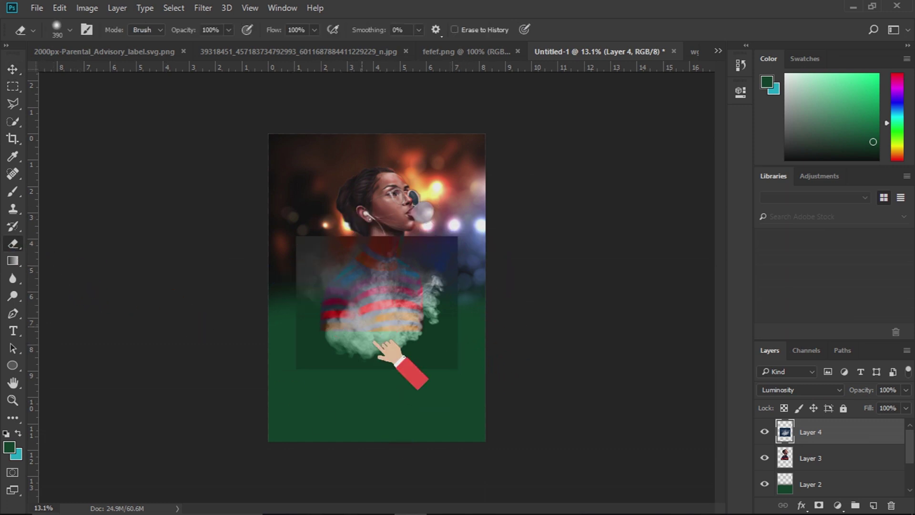
{"action": "mouse_move", "coordinate": [374, 380]}
{"action": "left_mouse_down"}
{"action": "mouse_move", "coordinate": [427, 380]}
{"action": "mouse_move", "coordinate": [419, 369]}
{"action": "mouse_move", "coordinate": [453, 376]}
{"action": "mouse_move", "coordinate": [425, 356]}
{"action": "left_mouse_up"}
{"action": "scroll", "coordinate": [425, 357], "scroll_direction": "up", "scroll_amount": 5}
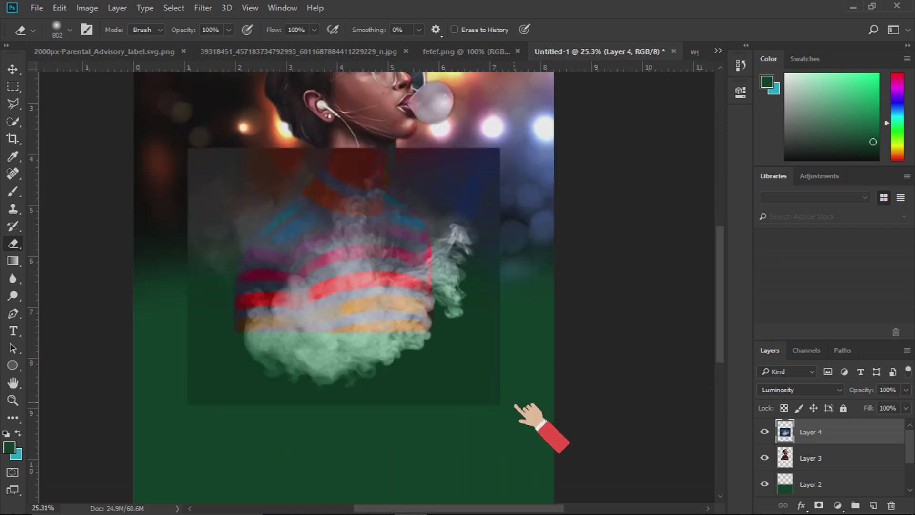
{"action": "mouse_move", "coordinate": [526, 399]}
{"action": "left_mouse_down"}
{"action": "mouse_move", "coordinate": [557, 384]}
{"action": "mouse_move", "coordinate": [453, 470]}
{"action": "mouse_move", "coordinate": [399, 469]}
{"action": "left_mouse_up"}
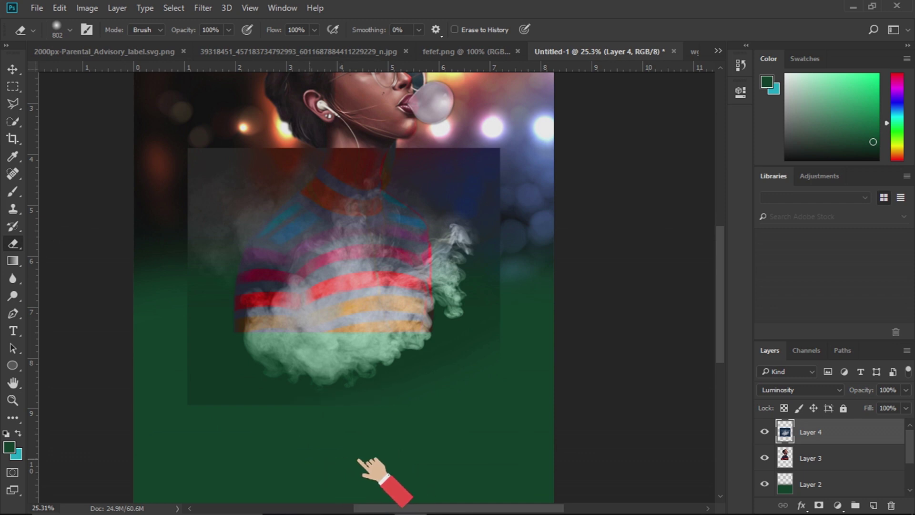
{"action": "mouse_move", "coordinate": [235, 449]}
{"action": "left_mouse_down"}
{"action": "mouse_move", "coordinate": [151, 401]}
{"action": "mouse_move", "coordinate": [174, 415]}
{"action": "mouse_move", "coordinate": [185, 405]}
{"action": "mouse_move", "coordinate": [229, 458]}
{"action": "mouse_move", "coordinate": [254, 448]}
{"action": "mouse_move", "coordinate": [220, 432]}
{"action": "mouse_move", "coordinate": [161, 318]}
{"action": "left_mouse_up"}
{"action": "mouse_move", "coordinate": [174, 200]}
{"action": "left_mouse_down"}
{"action": "mouse_move", "coordinate": [216, 157]}
{"action": "mouse_move", "coordinate": [261, 136]}
{"action": "mouse_move", "coordinate": [226, 178]}
{"action": "mouse_move", "coordinate": [261, 201]}
{"action": "left_mouse_up"}
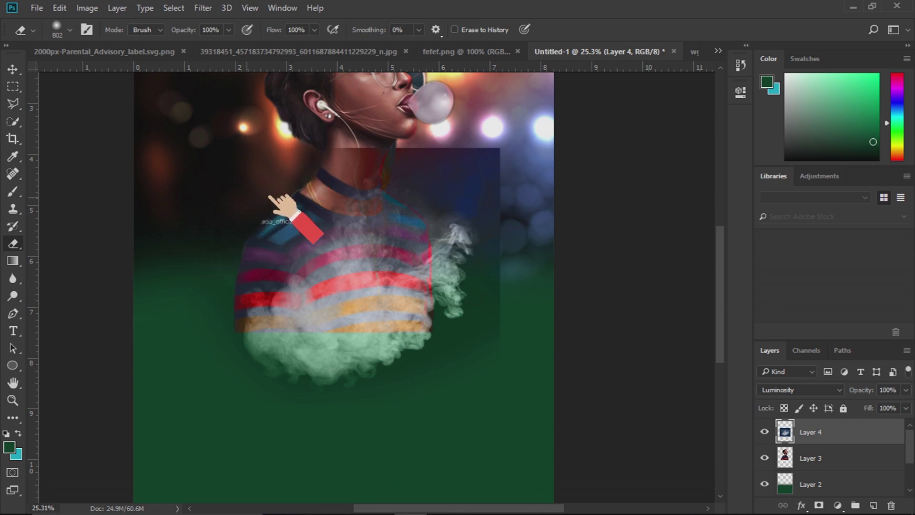
{"action": "mouse_move", "coordinate": [314, 153]}
{"action": "left_mouse_down"}
{"action": "mouse_move", "coordinate": [491, 147]}
{"action": "mouse_move", "coordinate": [445, 173]}
{"action": "mouse_move", "coordinate": [535, 187]}
{"action": "mouse_move", "coordinate": [527, 285]}
{"action": "mouse_move", "coordinate": [543, 372]}
{"action": "mouse_move", "coordinate": [564, 265]}
{"action": "mouse_move", "coordinate": [545, 271]}
{"action": "left_mouse_up"}
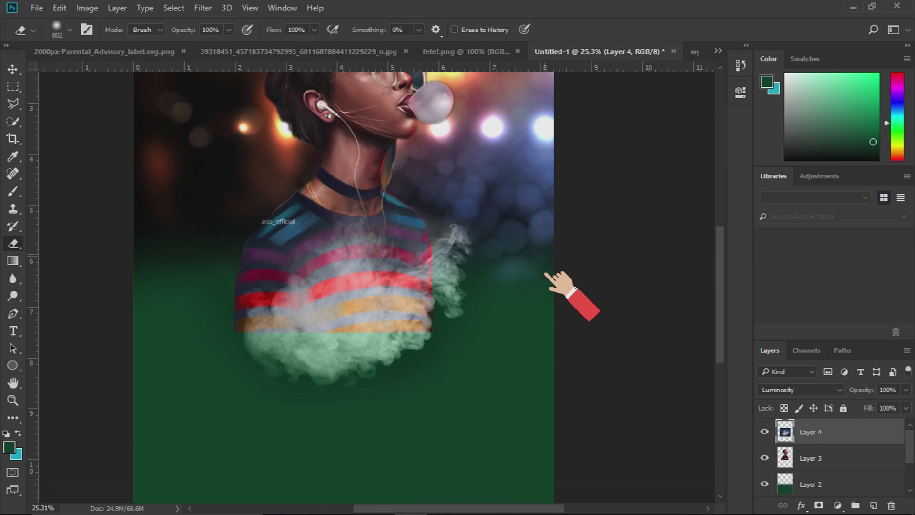
{"action": "left_click", "coordinate": [12, 72]}
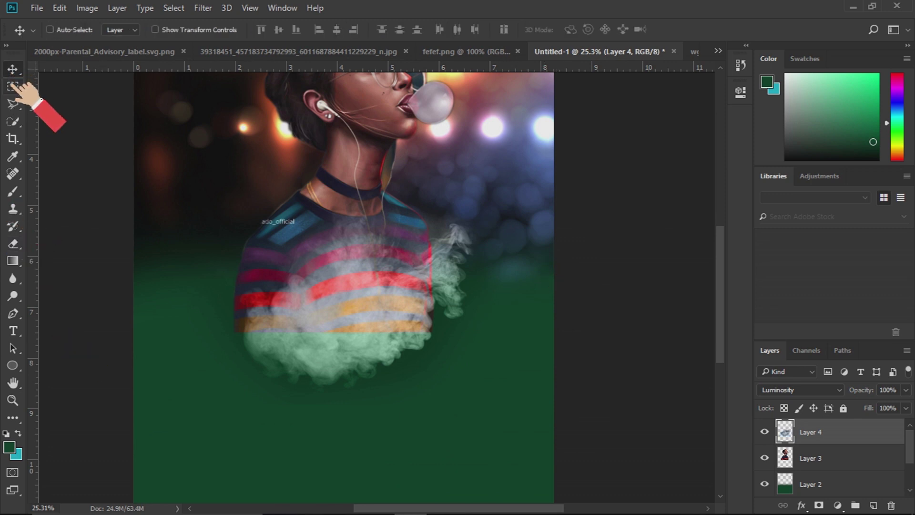
Scale the smoke layer to 111.5% and rotate it 5°.
{"action": "key", "text": "ctrl+t"}
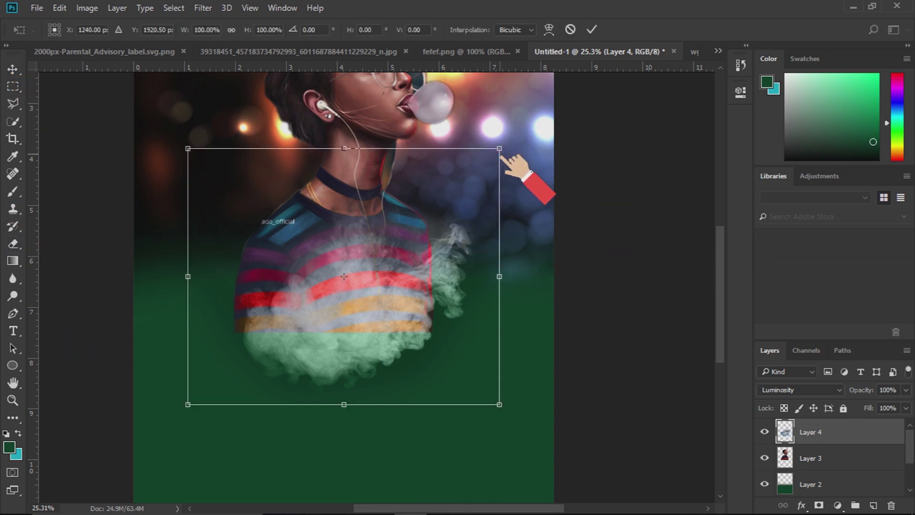
{"action": "left_click_drag", "start_coordinate": [507, 144], "coordinate": [514, 120]}
{"action": "key", "text": "Return"}
{"action": "scroll", "coordinate": [363, 365], "scroll_direction": "down", "scroll_amount": 5}
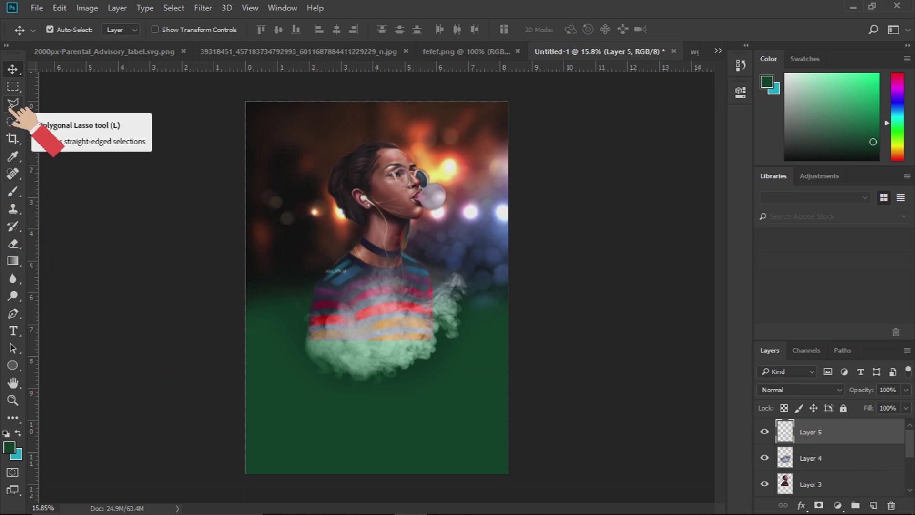
Draw a peaked polygonal selection from the left edge, below the canvas, to the right edge.
{"action": "left_click", "coordinate": [12, 103]}
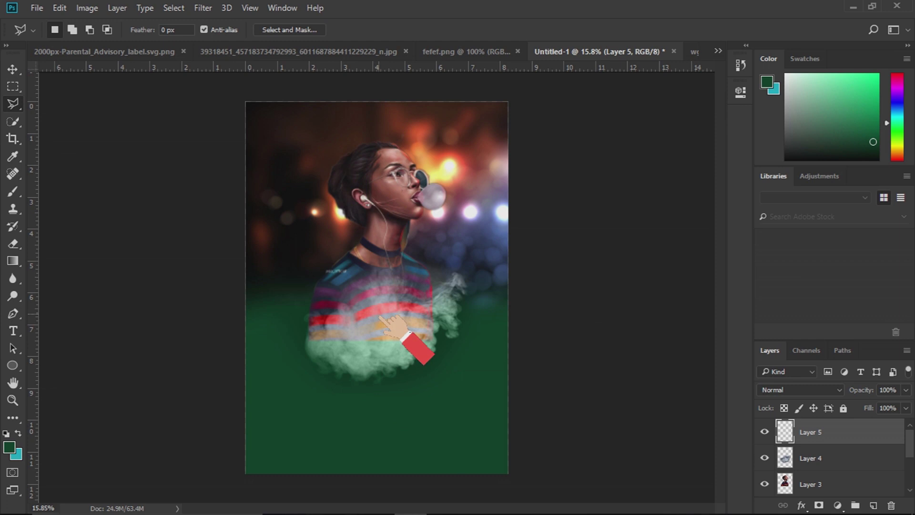
{"action": "left_click", "coordinate": [378, 315]}
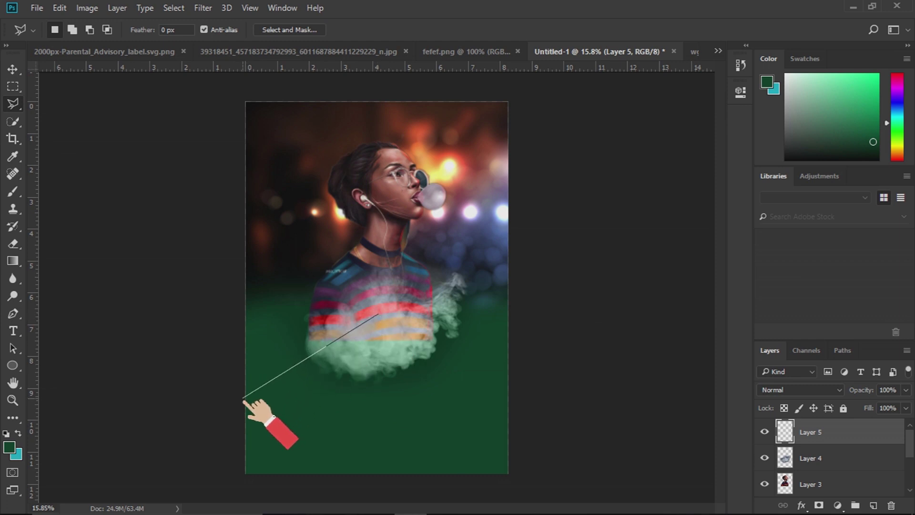
{"action": "left_click", "coordinate": [243, 396]}
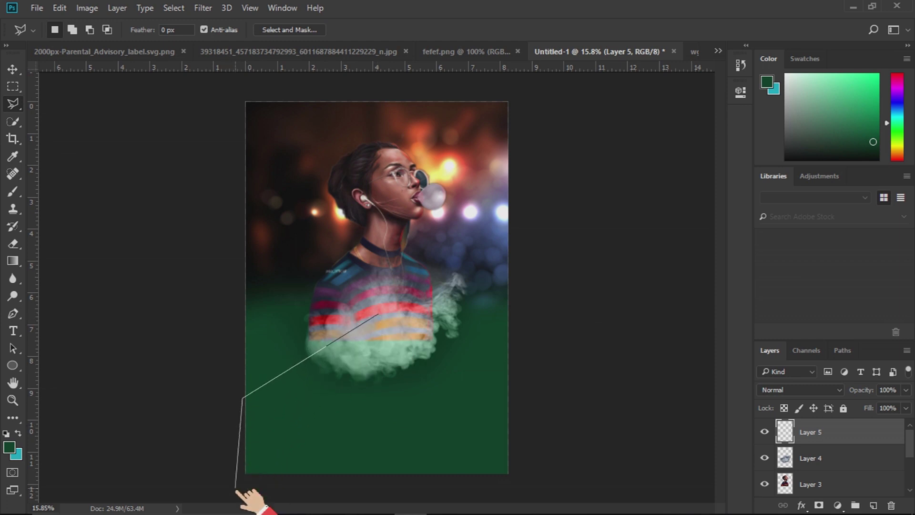
{"action": "left_click", "coordinate": [554, 482]}
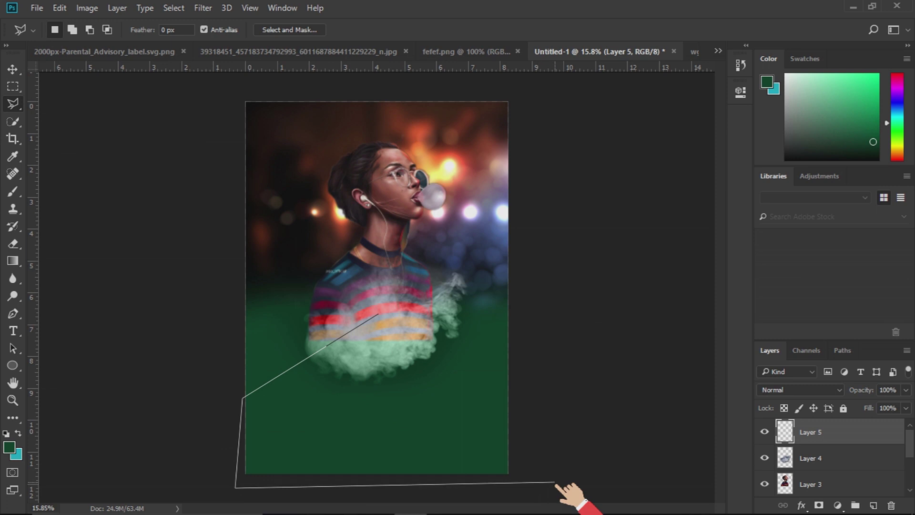
{"action": "left_click", "coordinate": [534, 386]}
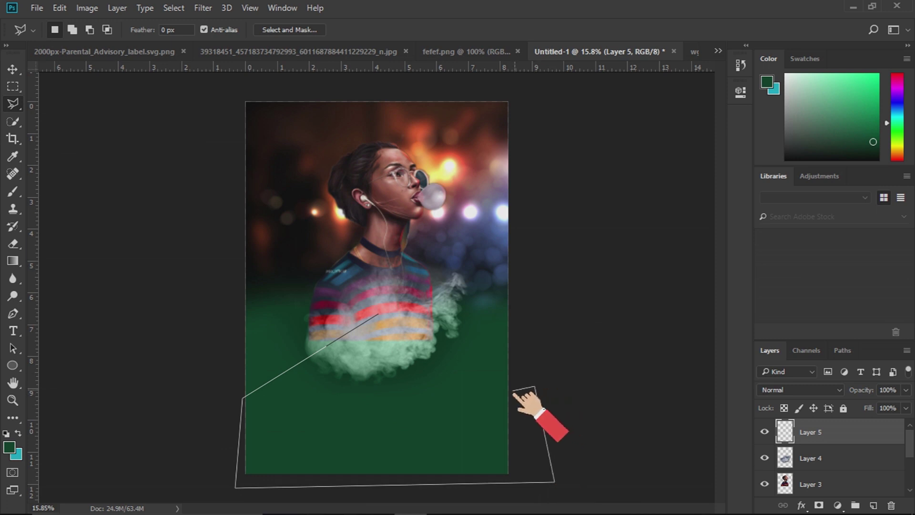
{"action": "left_click", "coordinate": [508, 390]}
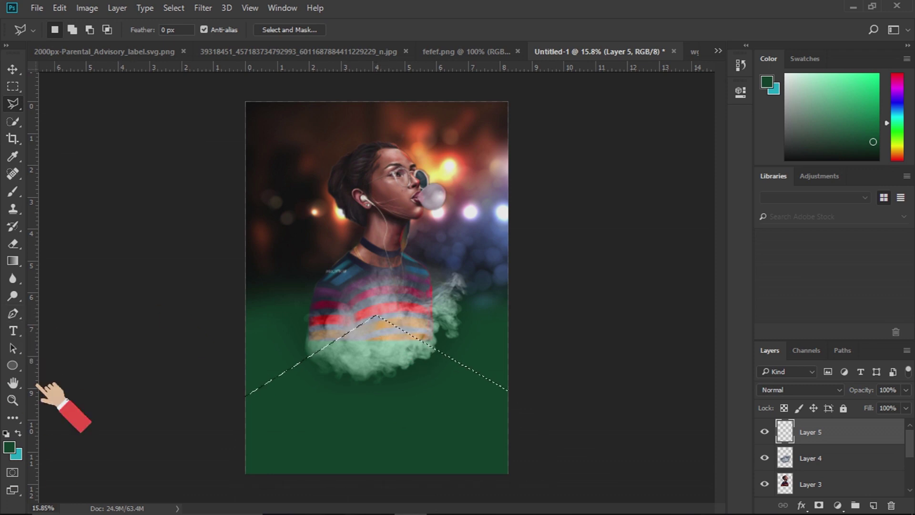
{"action": "left_click", "coordinate": [9, 447]}
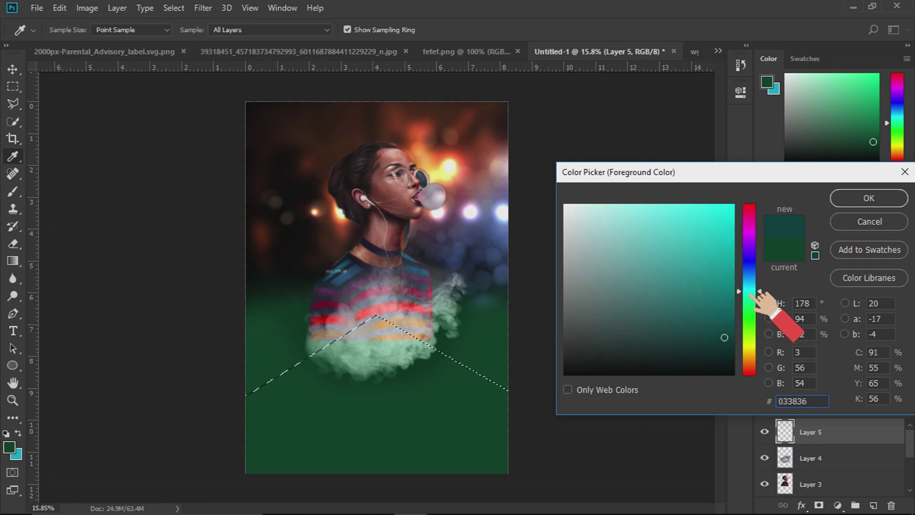
Set the foreground to blue #11acfd and paint across the wedge with a soft brush.
{"action": "left_click", "coordinate": [723, 205]}
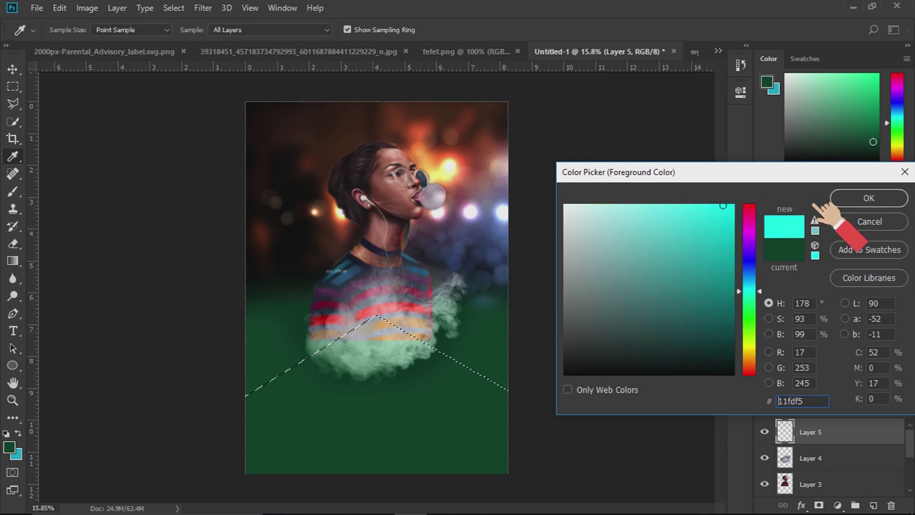
{"action": "left_click", "coordinate": [752, 281]}
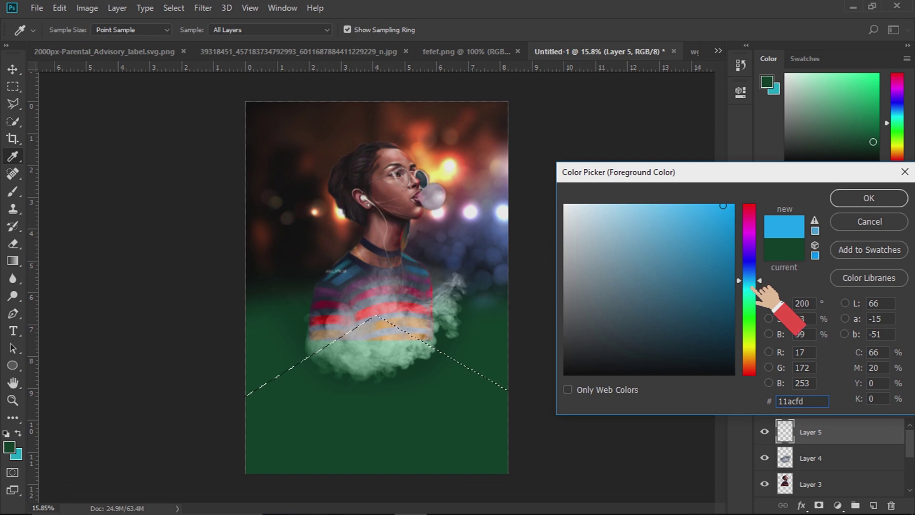
{"action": "left_click", "coordinate": [868, 198]}
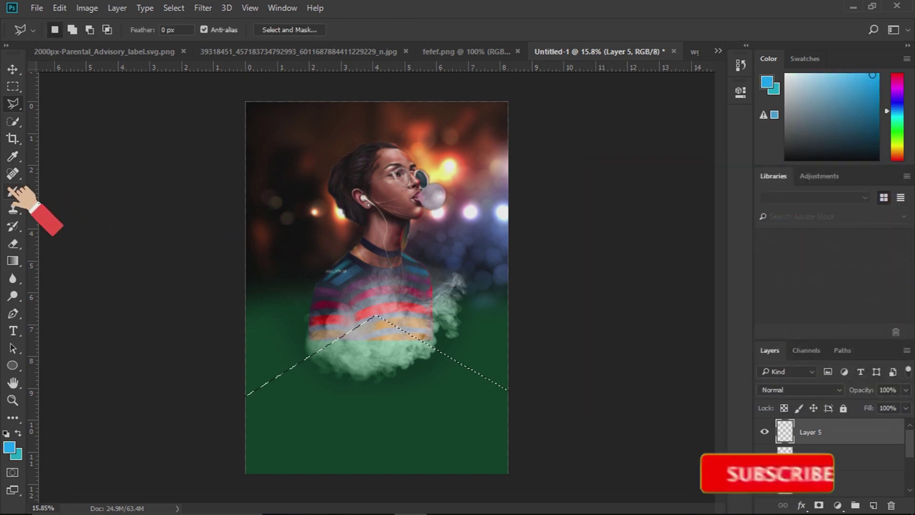
{"action": "left_click", "coordinate": [13, 191]}
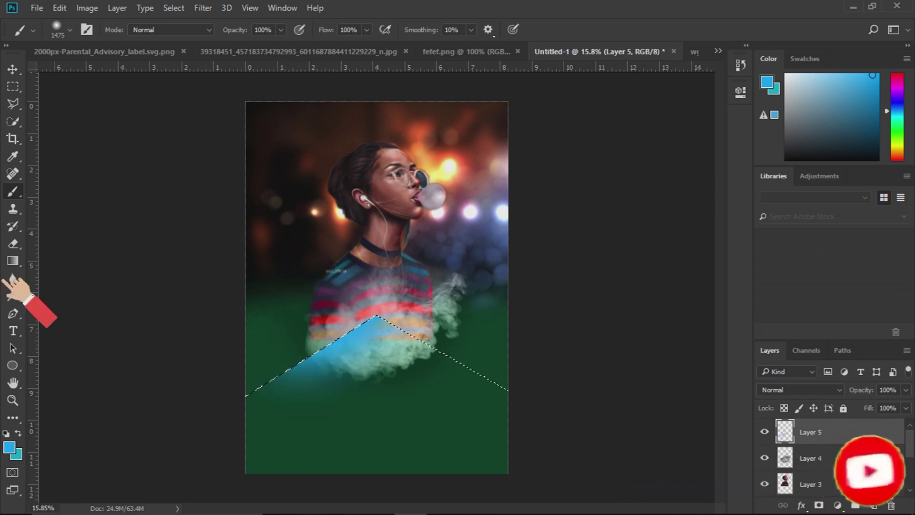
{"action": "mouse_move", "coordinate": [550, 324]}
{"action": "left_mouse_down"}
{"action": "mouse_move", "coordinate": [514, 321]}
{"action": "mouse_move", "coordinate": [544, 330]}
{"action": "mouse_move", "coordinate": [532, 333]}
{"action": "left_mouse_up"}
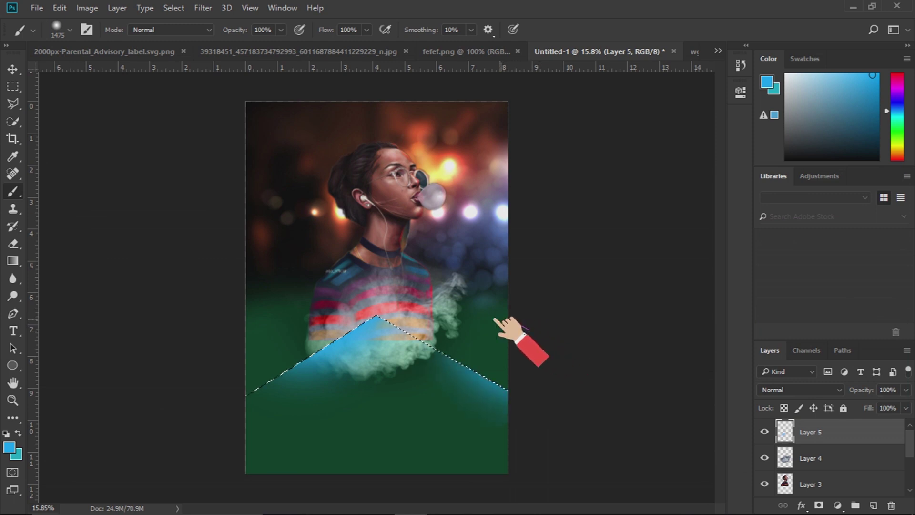
Change the foreground colour to pinkish-red #fd1148.
{"action": "left_click", "coordinate": [9, 448]}
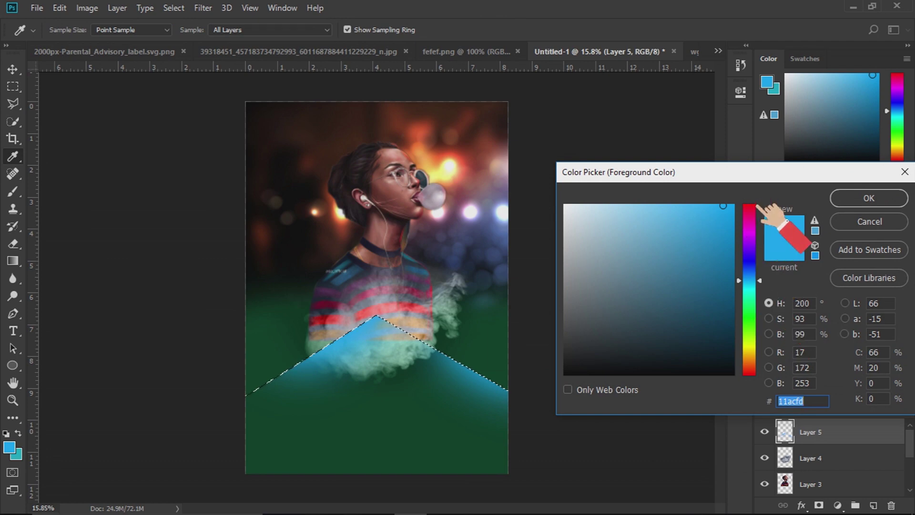
{"action": "left_click", "coordinate": [750, 218]}
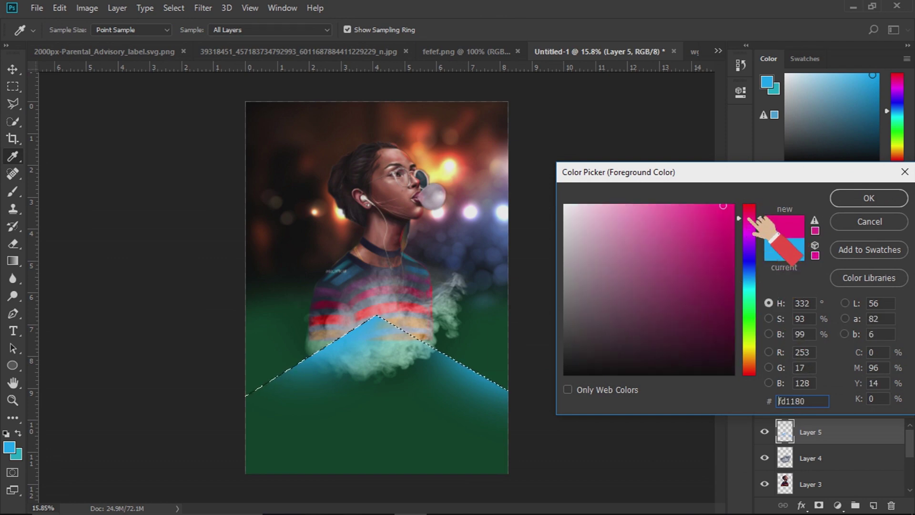
{"action": "left_click", "coordinate": [868, 198]}
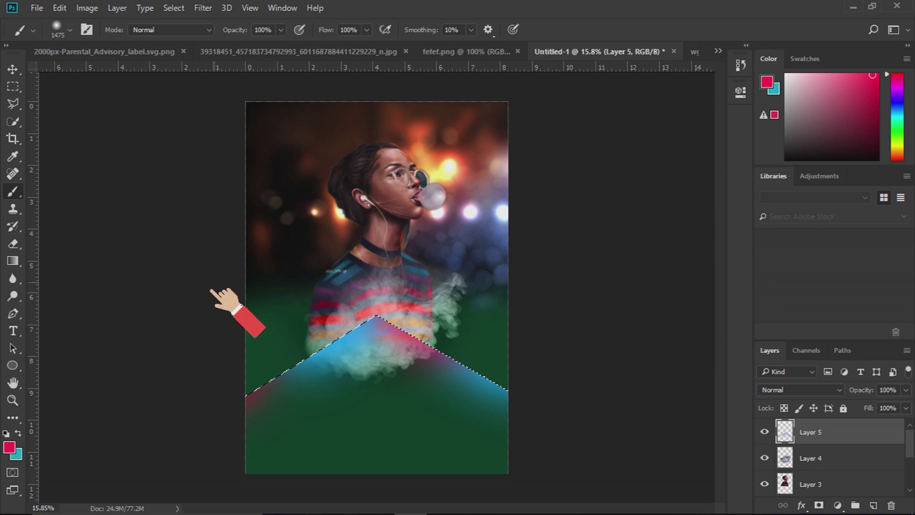
Move the blue wedge's Layer 5 below Layer 3 in the Layers panel.
{"action": "left_click", "coordinate": [13, 70]}
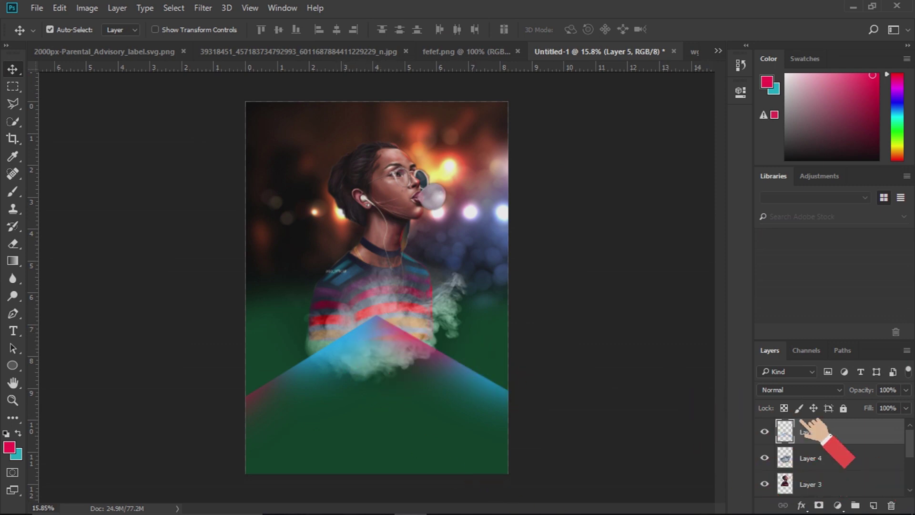
{"action": "left_click_drag", "start_coordinate": [820, 431], "coordinate": [868, 489]}
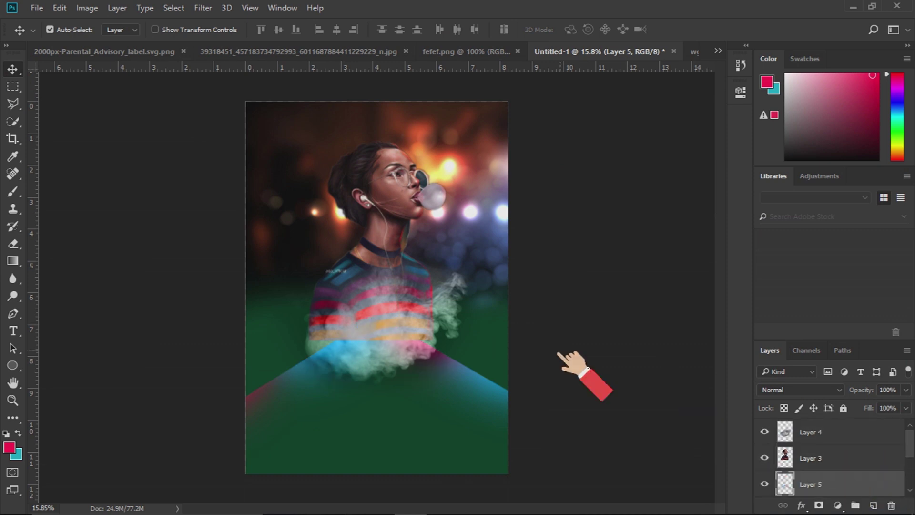
{"action": "scroll", "coordinate": [553, 367], "scroll_direction": "down", "scroll_amount": 2}
{"action": "scroll", "coordinate": [848, 457], "scroll_direction": "down", "scroll_amount": 2}
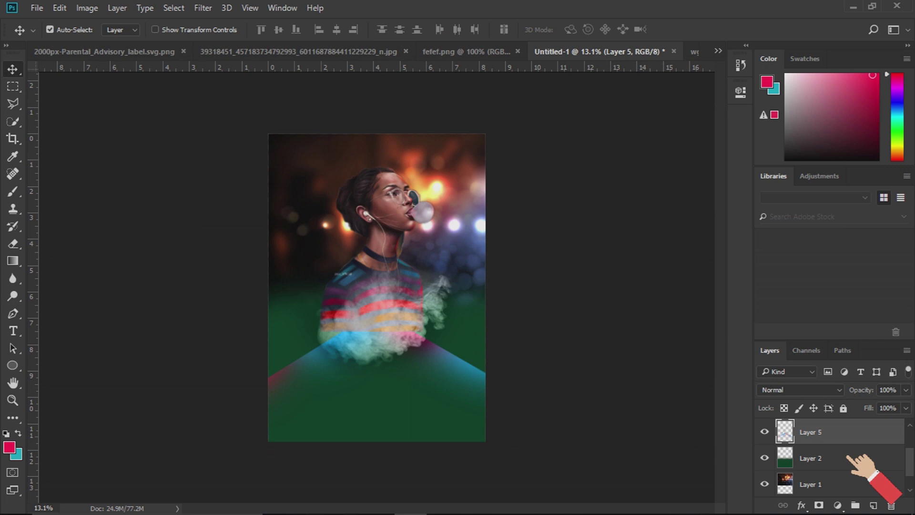
{"action": "scroll", "coordinate": [386, 362], "scroll_direction": "up", "scroll_amount": 5}
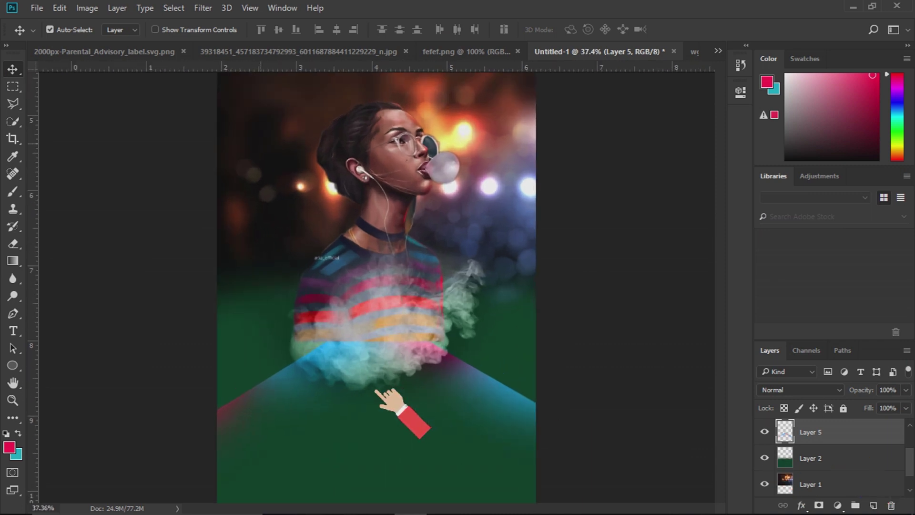
{"action": "scroll", "coordinate": [376, 392], "scroll_direction": "down", "scroll_amount": 4}
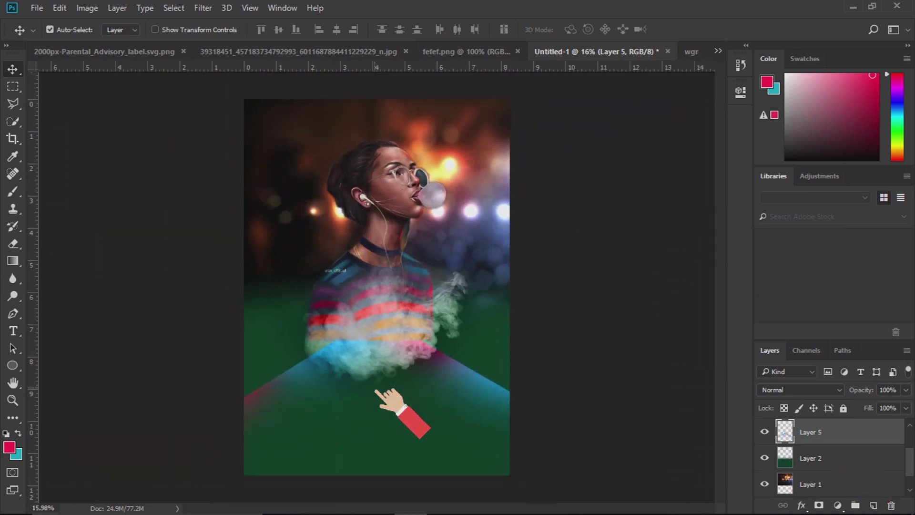
{"action": "scroll", "coordinate": [343, 357], "scroll_direction": "down", "scroll_amount": 1}
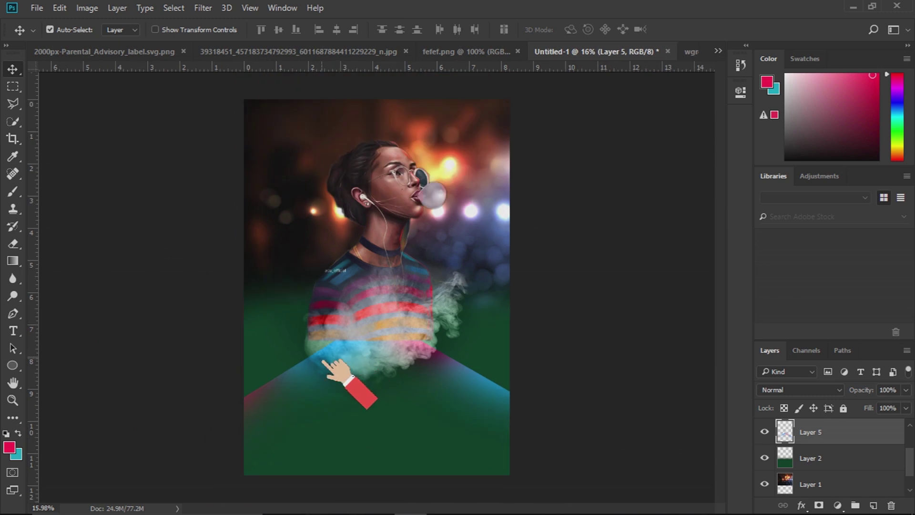
{"action": "scroll", "coordinate": [324, 362], "scroll_direction": "up", "scroll_amount": 2}
{"action": "scroll", "coordinate": [326, 418], "scroll_direction": "down", "scroll_amount": 2}
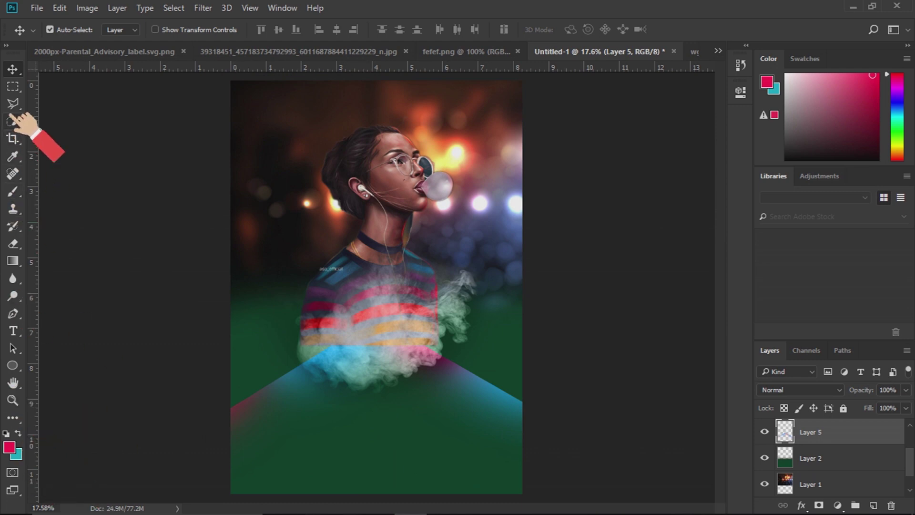
Draw a V-shaped beam selection and brush pink along its left and right edges.
{"action": "left_click", "coordinate": [13, 104]}
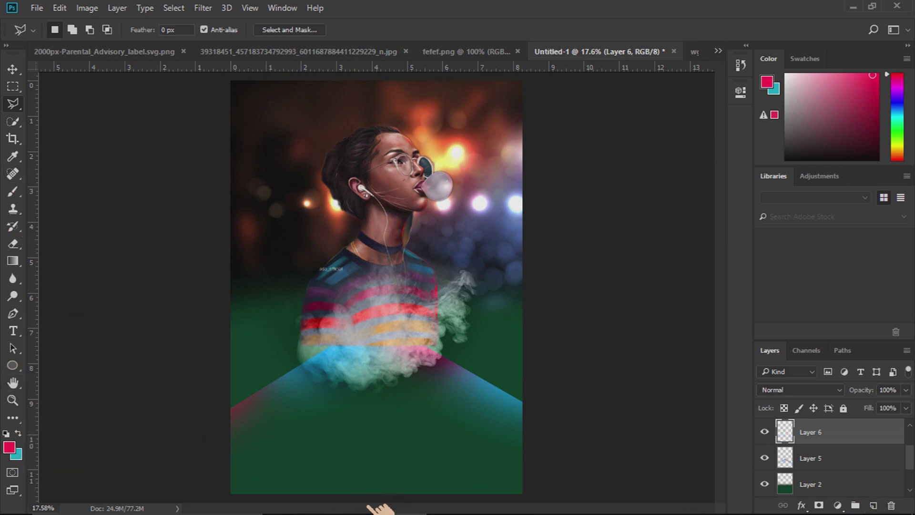
{"action": "left_click", "coordinate": [337, 493]}
{"action": "left_click", "coordinate": [222, 253]}
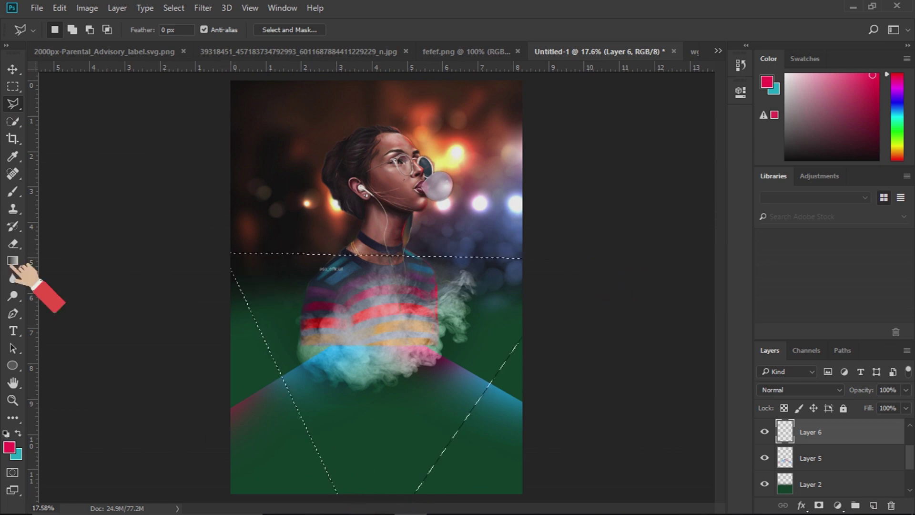
{"action": "left_click", "coordinate": [13, 191]}
{"action": "scroll", "coordinate": [377, 289], "scroll_direction": "down", "scroll_amount": 2}
{"action": "left_click_drag", "start_coordinate": [491, 453], "coordinate": [512, 324]}
{"action": "left_click_drag", "start_coordinate": [215, 401], "coordinate": [210, 348]}
{"action": "mouse_move", "coordinate": [234, 405]}
{"action": "left_mouse_down"}
{"action": "mouse_move", "coordinate": [248, 367]}
{"action": "mouse_move", "coordinate": [252, 377]}
{"action": "left_mouse_up"}
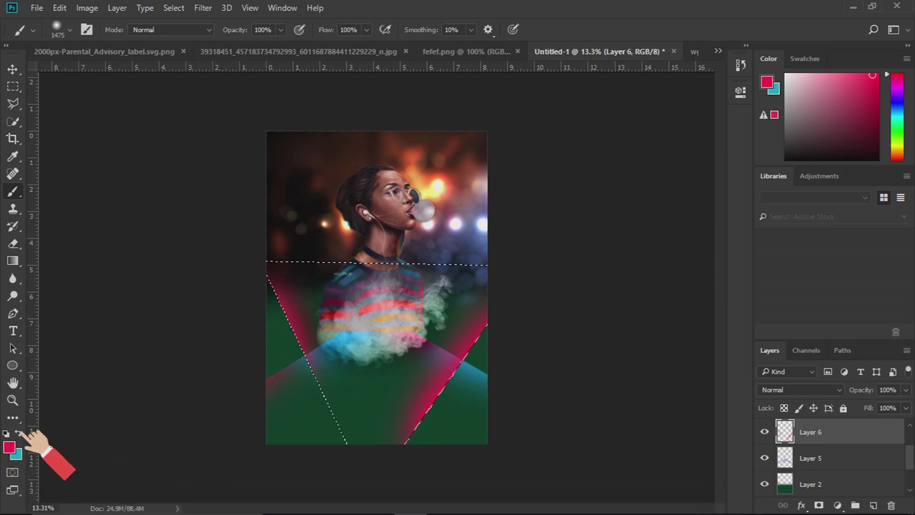
Brush cyan along the lower-left and upper-right beam edges, then deselect.
{"action": "left_click", "coordinate": [17, 432]}
{"action": "left_click", "coordinate": [327, 474]}
{"action": "left_click_drag", "start_coordinate": [542, 368], "coordinate": [538, 362]}
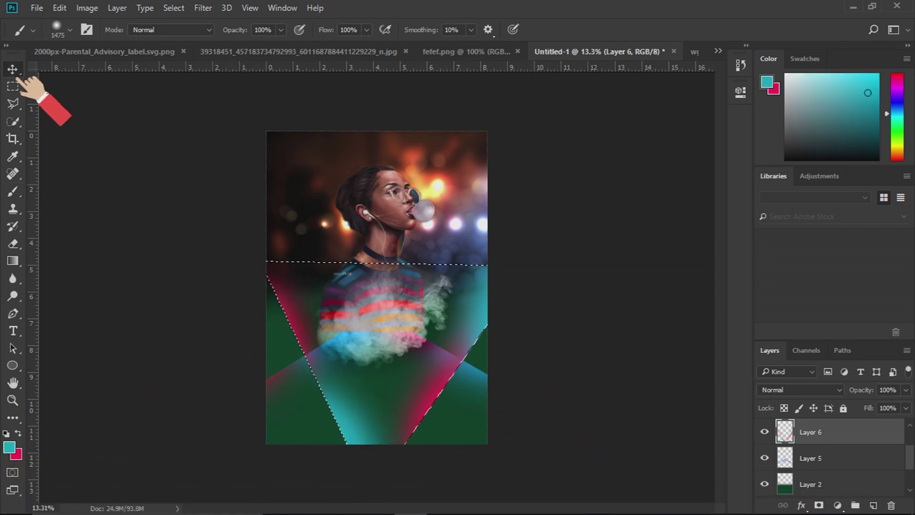
{"action": "left_click", "coordinate": [13, 69]}
{"action": "key", "text": "ctrl+d"}
Reset the foreground and background colours to black and white.
{"action": "scroll", "coordinate": [538, 310], "scroll_direction": "down", "scroll_amount": 2}
{"action": "scroll", "coordinate": [463, 377], "scroll_direction": "up", "scroll_amount": 3}
{"action": "scroll", "coordinate": [470, 378], "scroll_direction": "down", "scroll_amount": 2}
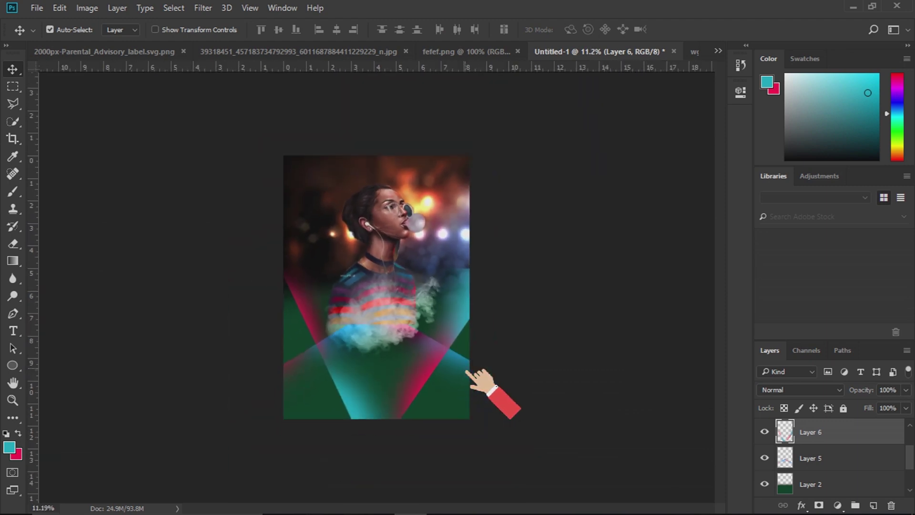
{"action": "scroll", "coordinate": [469, 377], "scroll_direction": "up", "scroll_amount": 1}
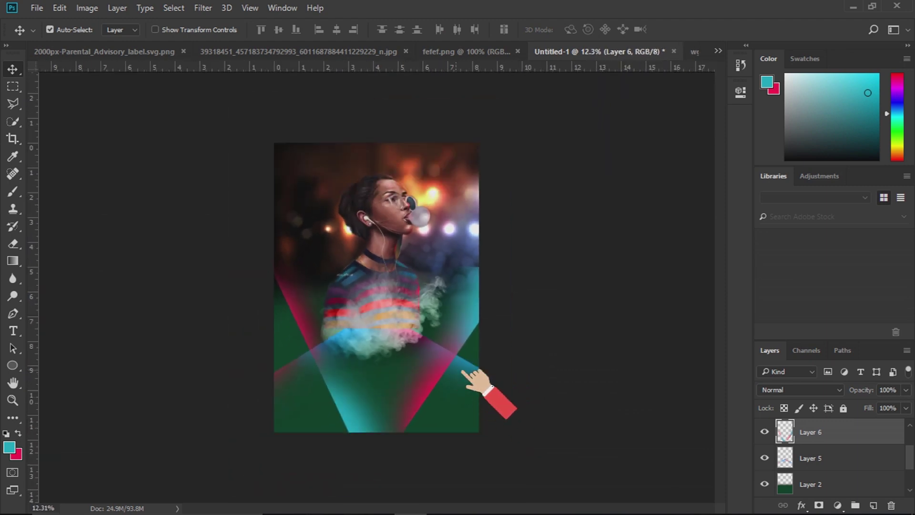
{"action": "scroll", "coordinate": [450, 419], "scroll_direction": "up", "scroll_amount": 5}
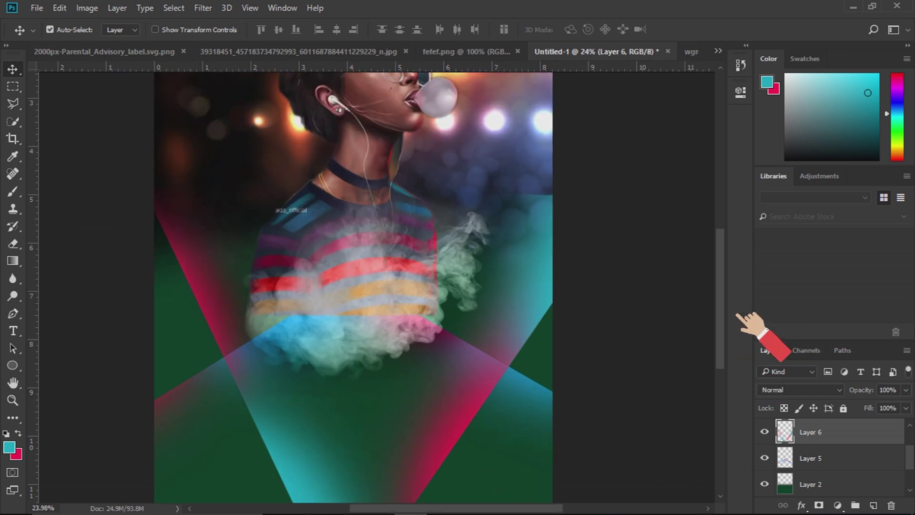
{"action": "scroll", "coordinate": [724, 305], "scroll_direction": "down", "scroll_amount": 3}
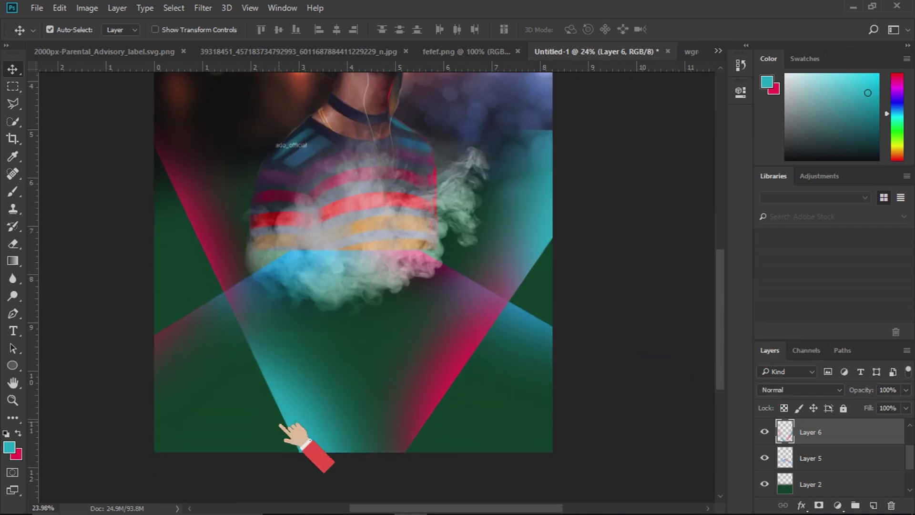
{"action": "scroll", "coordinate": [292, 424], "scroll_direction": "up", "scroll_amount": 1}
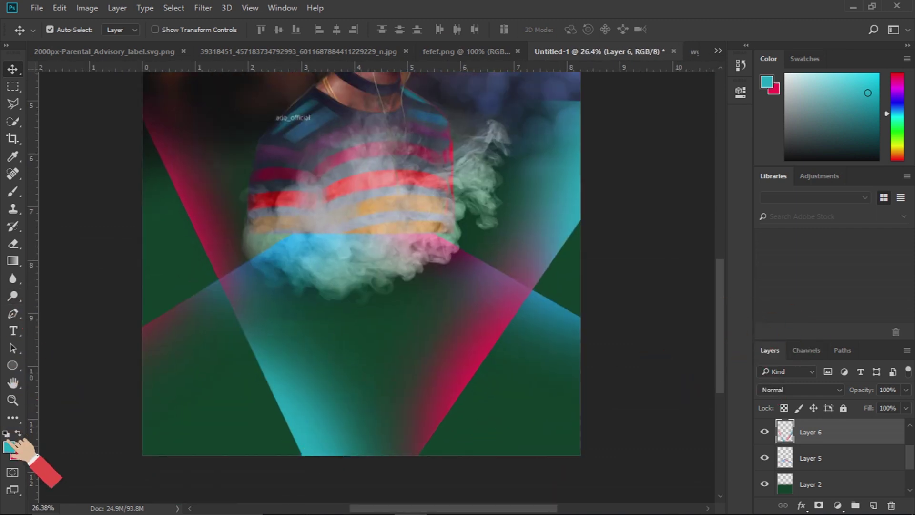
{"action": "left_click", "coordinate": [6, 434]}
Make the colour white, then enlarge the 'Banjo' text and shift it right.
{"action": "left_click", "coordinate": [17, 431]}
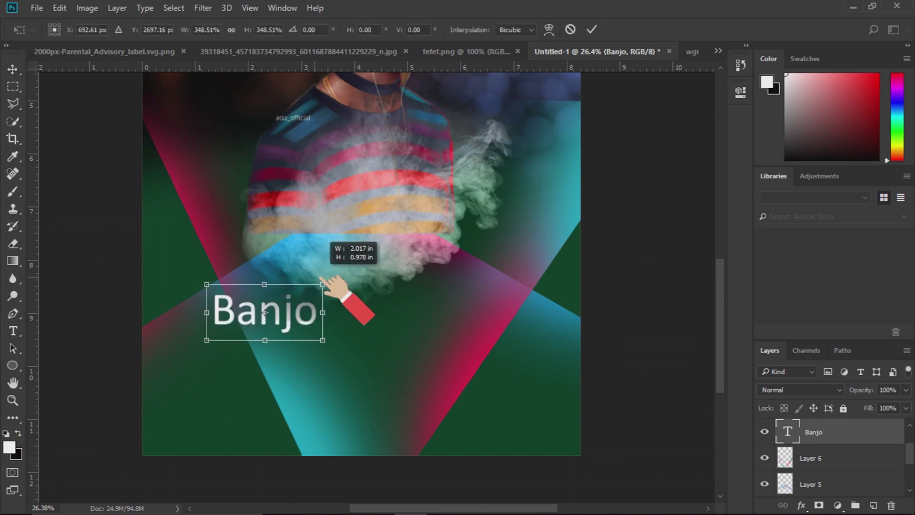
{"action": "left_click_drag", "start_coordinate": [327, 281], "coordinate": [355, 265]}
{"action": "left_click_drag", "start_coordinate": [327, 330], "coordinate": [390, 328]}
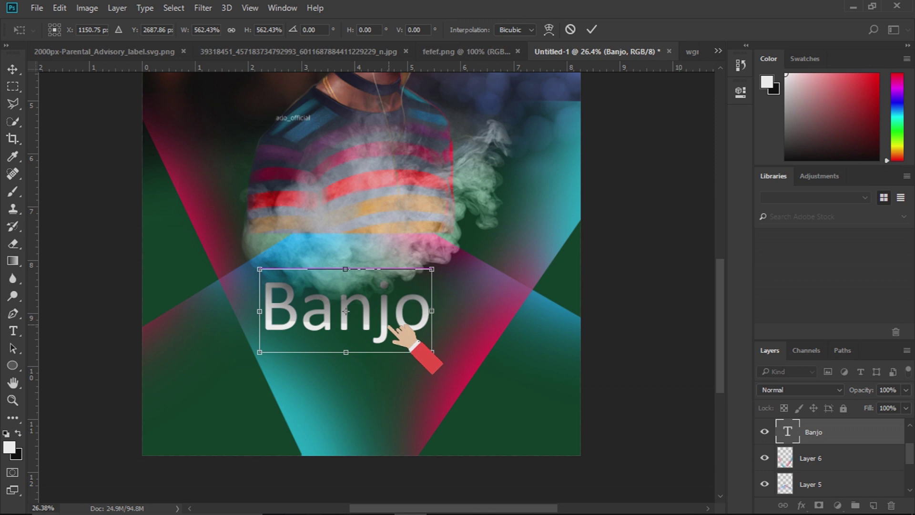
{"action": "key", "text": "Return"}
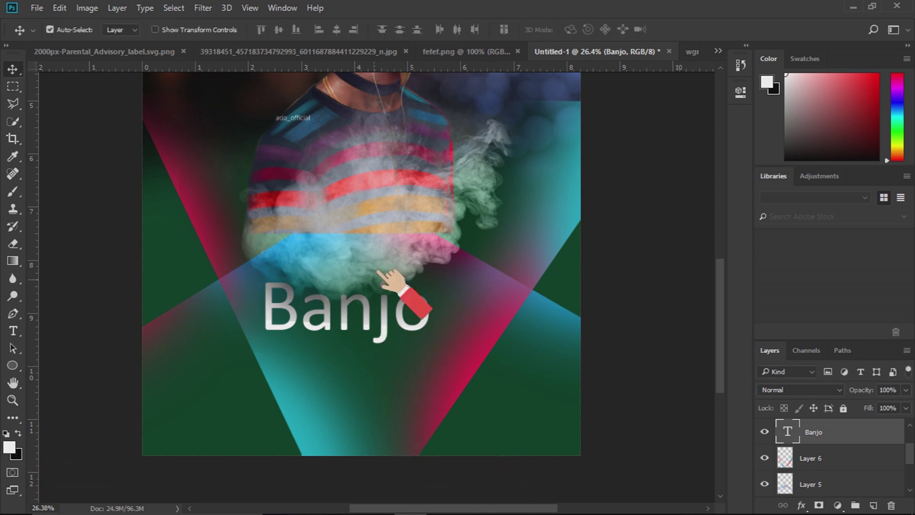
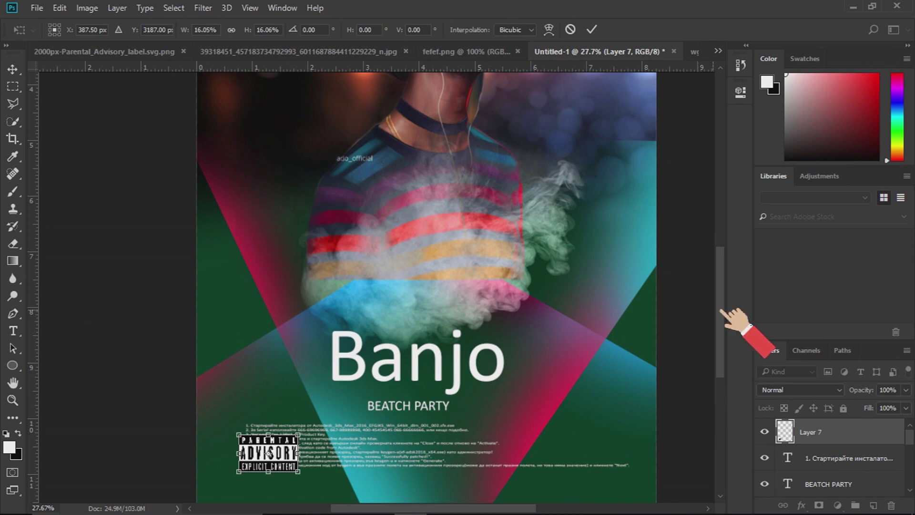
Move the Parental Advisory label into the poster's lower-left corner.
{"action": "scroll", "coordinate": [722, 310], "scroll_direction": "down", "scroll_amount": 3}
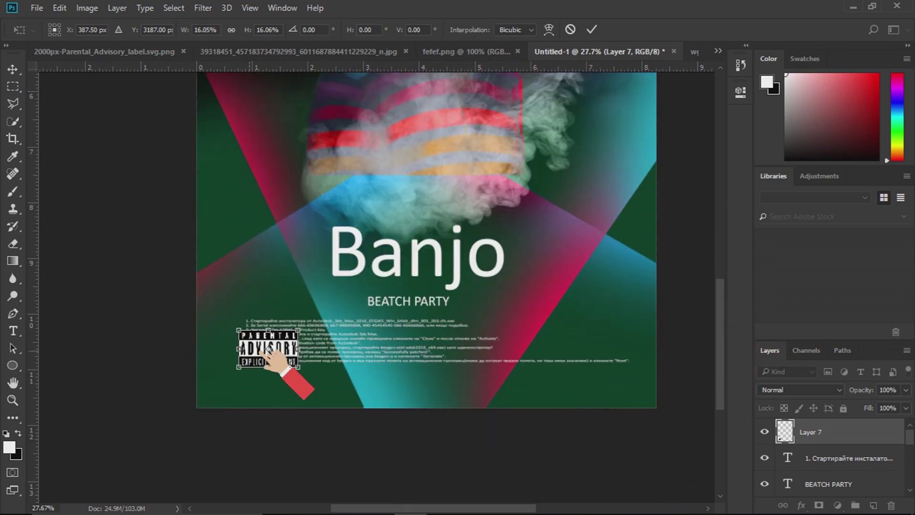
{"action": "left_click_drag", "start_coordinate": [296, 351], "coordinate": [282, 376]}
{"action": "key", "text": "Return"}
{"action": "key", "text": "ctrl+0"}
Add the heading 'EDIT FOR YOUTUBE VIDEO' across the top and enlarge it to about 116%.
{"action": "key", "text": "t"}
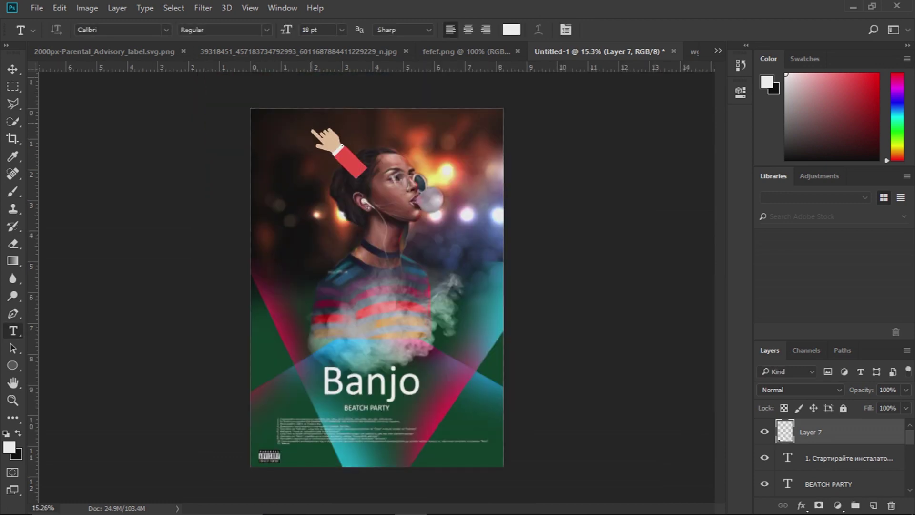
{"action": "left_click", "coordinate": [310, 123]}
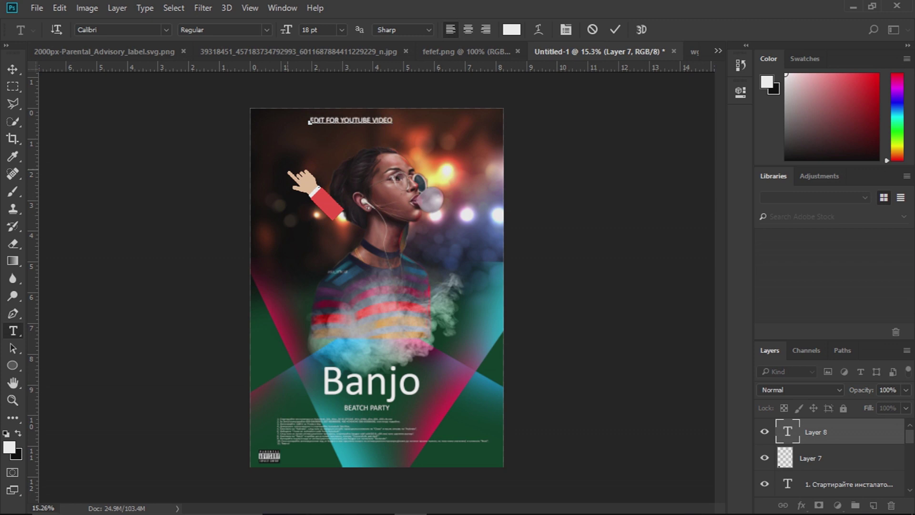
{"action": "left_click", "coordinate": [13, 69]}
{"action": "key", "text": "ctrl+t"}
{"action": "left_click_drag", "start_coordinate": [392, 117], "coordinate": [416, 114]}
{"action": "key", "text": "Return"}
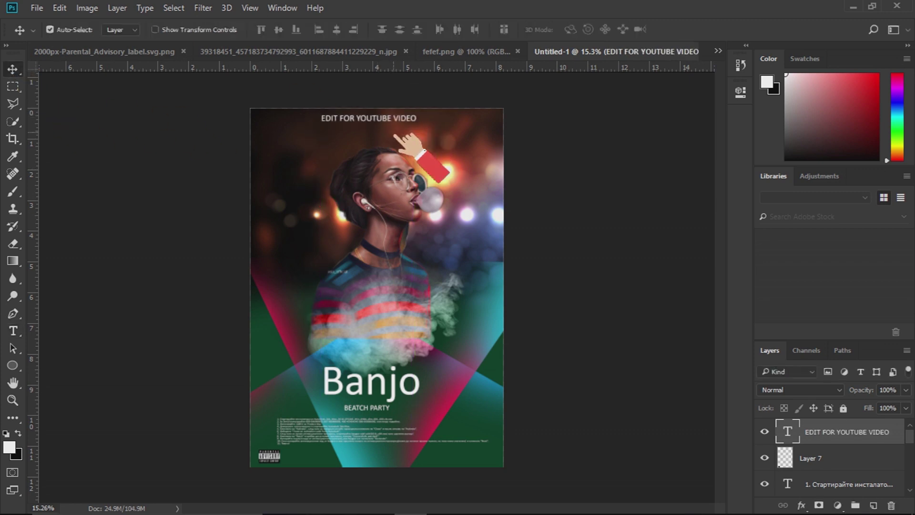
Set the heading's letter-spacing tracking to 100.
{"action": "left_click", "coordinate": [740, 92]}
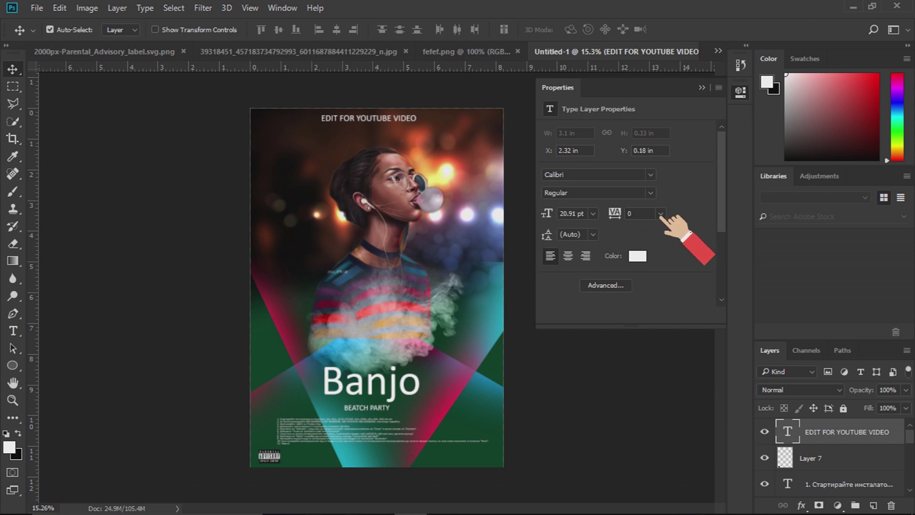
{"action": "left_click", "coordinate": [660, 215]}
{"action": "left_click", "coordinate": [666, 411]}
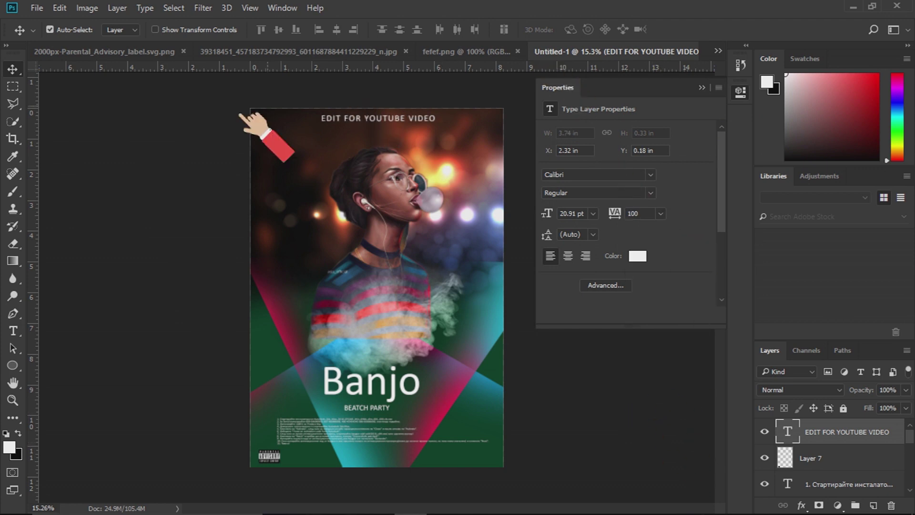
{"action": "left_click", "coordinate": [198, 133]}
Add the edited-by credit line along the bottom edge and enlarge it to about 136%.
{"action": "left_click", "coordinate": [740, 91]}
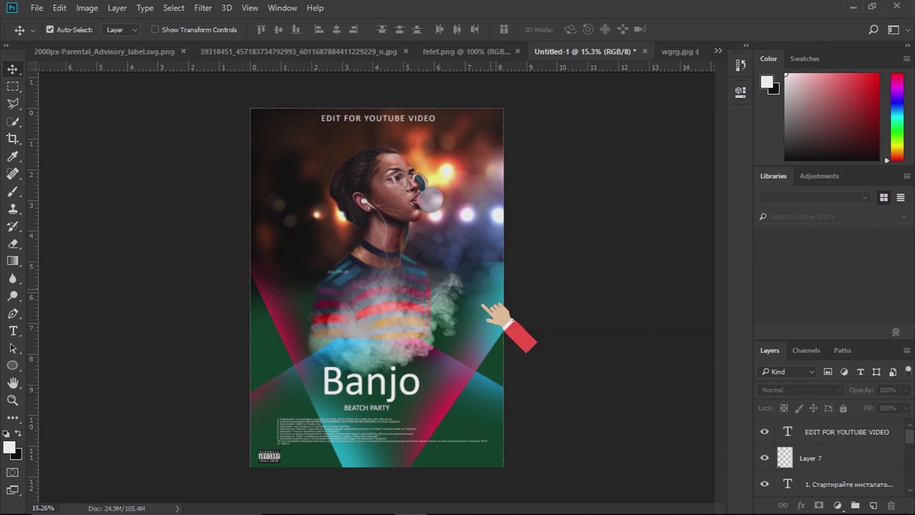
{"action": "scroll", "coordinate": [481, 320], "scroll_direction": "down", "scroll_amount": 1}
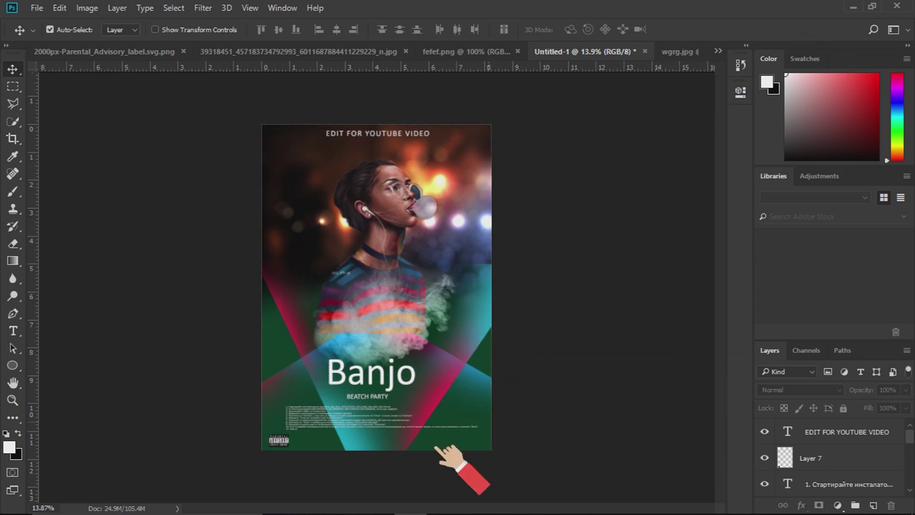
{"action": "scroll", "coordinate": [374, 478], "scroll_direction": "up", "scroll_amount": 2}
{"action": "scroll", "coordinate": [370, 477], "scroll_direction": "up", "scroll_amount": 1}
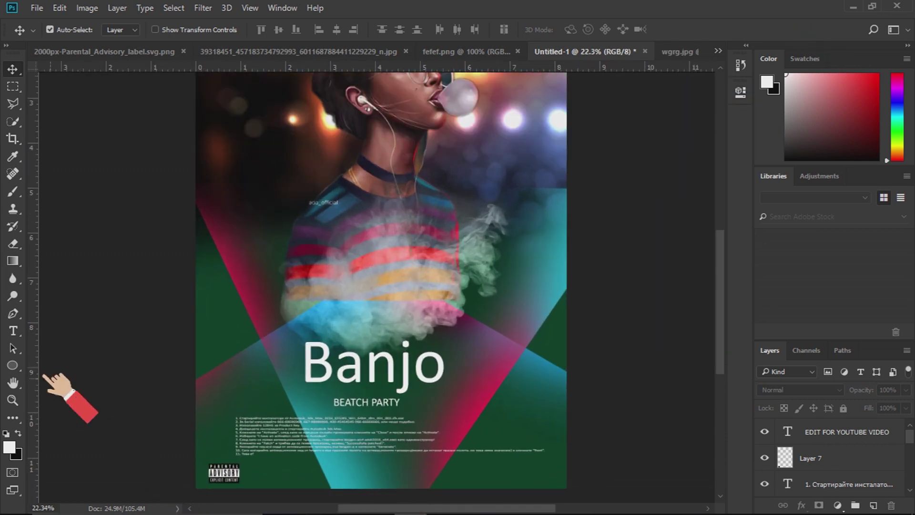
{"action": "left_click", "coordinate": [12, 331]}
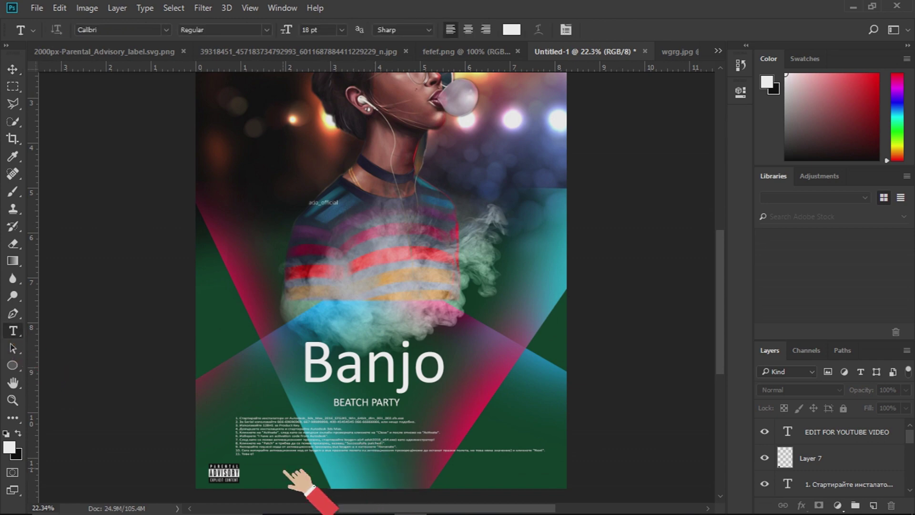
{"action": "left_click", "coordinate": [276, 476]}
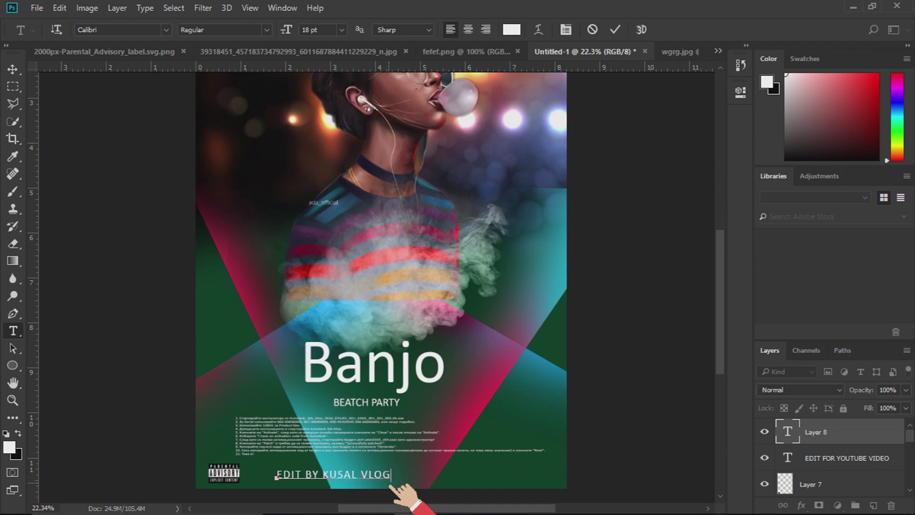
{"action": "key", "text": "ctrl+Return"}
{"action": "key", "text": "ctrl+t"}
{"action": "left_click_drag", "start_coordinate": [403, 466], "coordinate": [433, 474]}
{"action": "key", "text": "Return"}
{"action": "key", "text": "ctrl+0"}
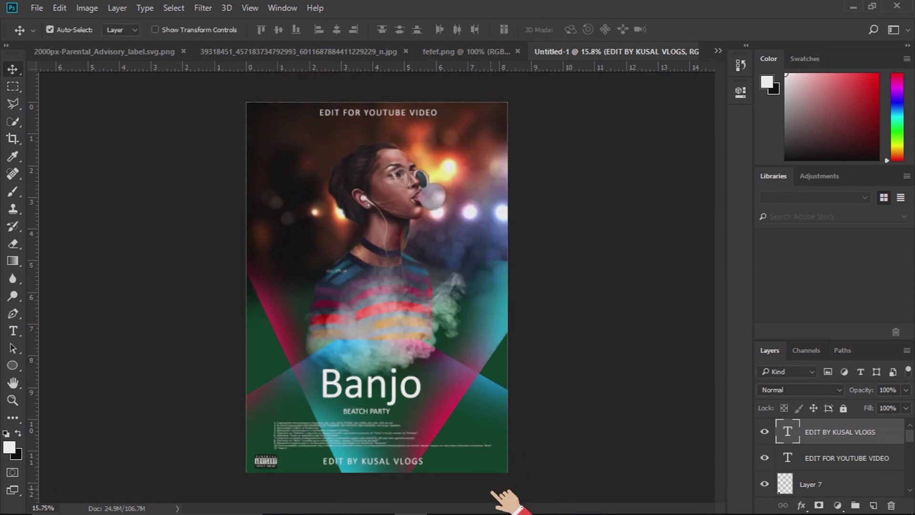
Type the contact phone number to the right of the bottom credit.
{"action": "scroll", "coordinate": [504, 497], "scroll_direction": "up", "scroll_amount": 3}
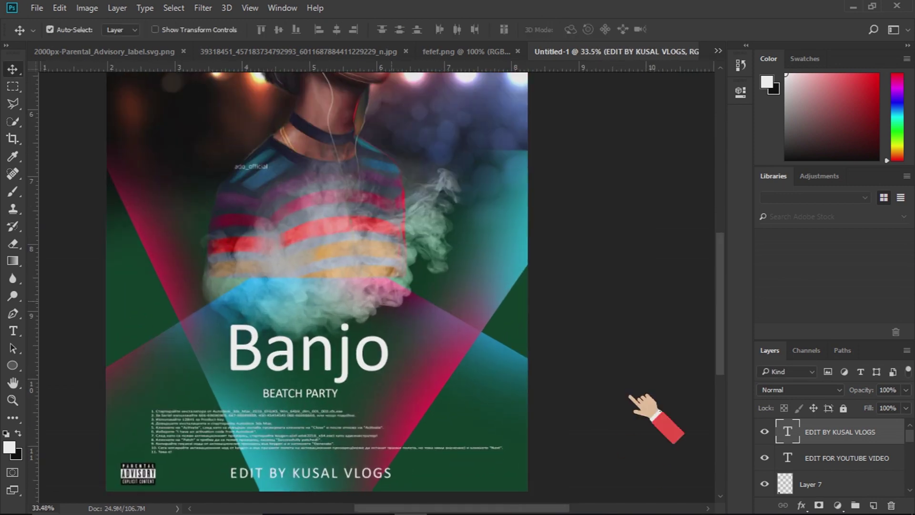
{"action": "scroll", "coordinate": [722, 375], "scroll_direction": "up", "scroll_amount": 2}
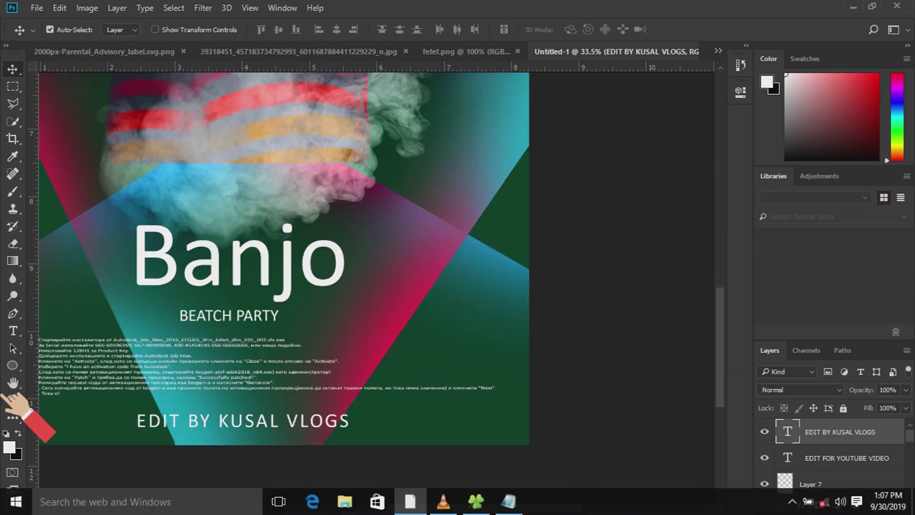
{"action": "left_click", "coordinate": [13, 331]}
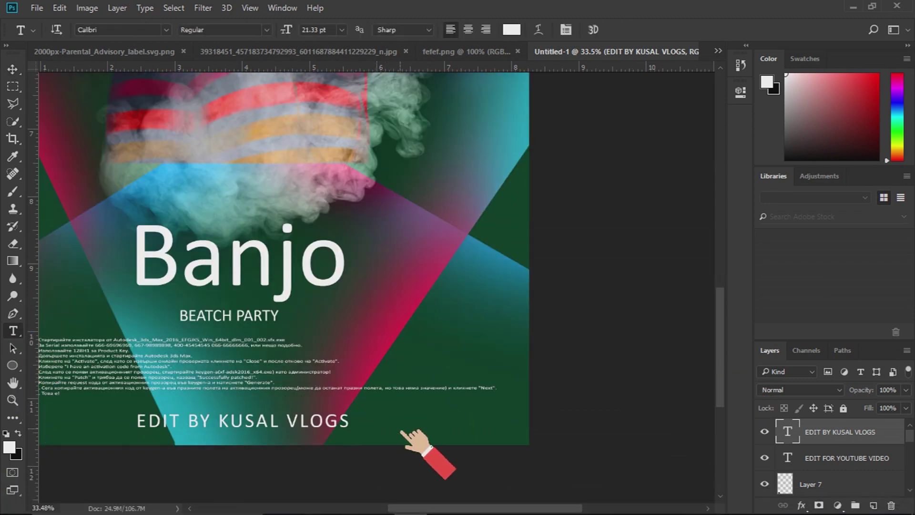
{"action": "left_click", "coordinate": [398, 426]}
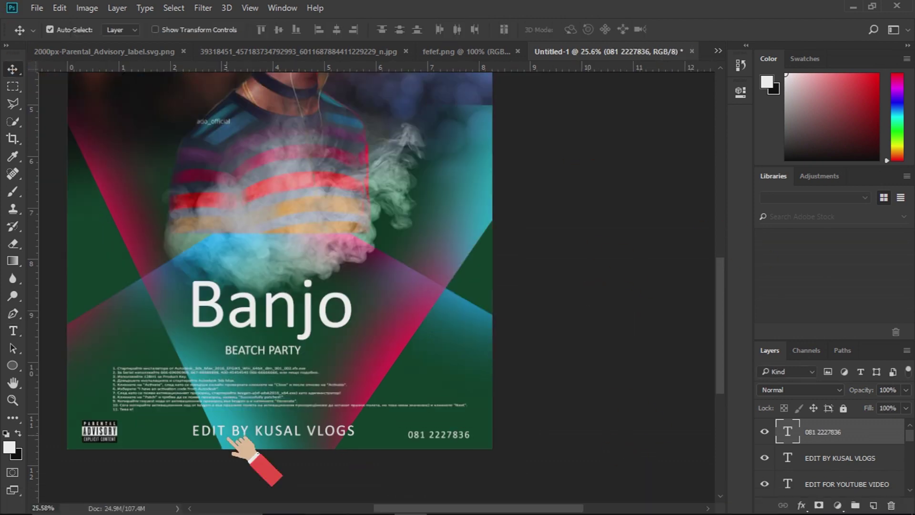
Add a bevel and emboss and a cyan outer glow to the Banjo title.
{"action": "scroll", "coordinate": [219, 324], "scroll_direction": "up", "scroll_amount": 2}
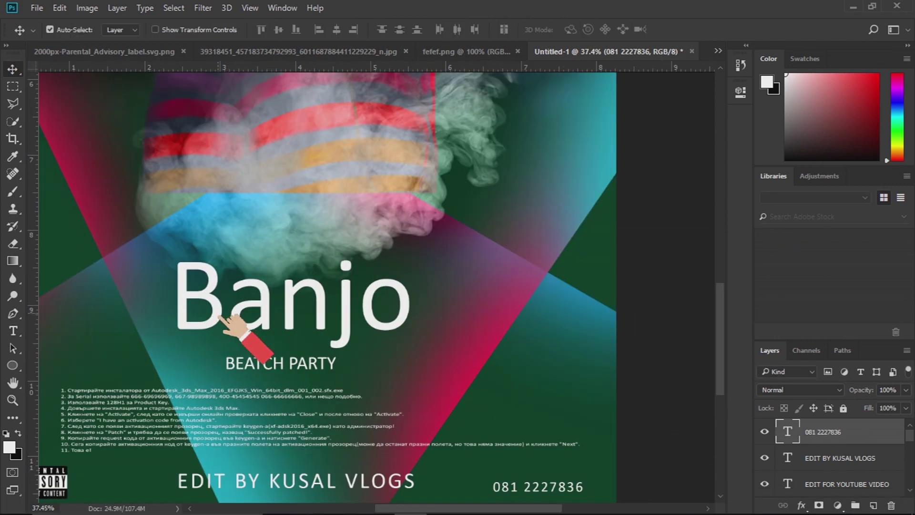
{"action": "left_click", "coordinate": [218, 316]}
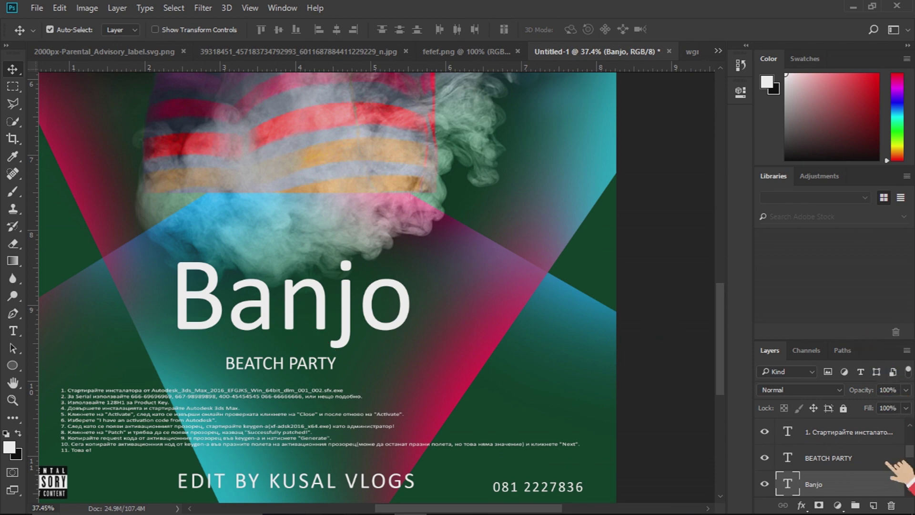
{"action": "scroll", "coordinate": [886, 463], "scroll_direction": "down", "scroll_amount": 1}
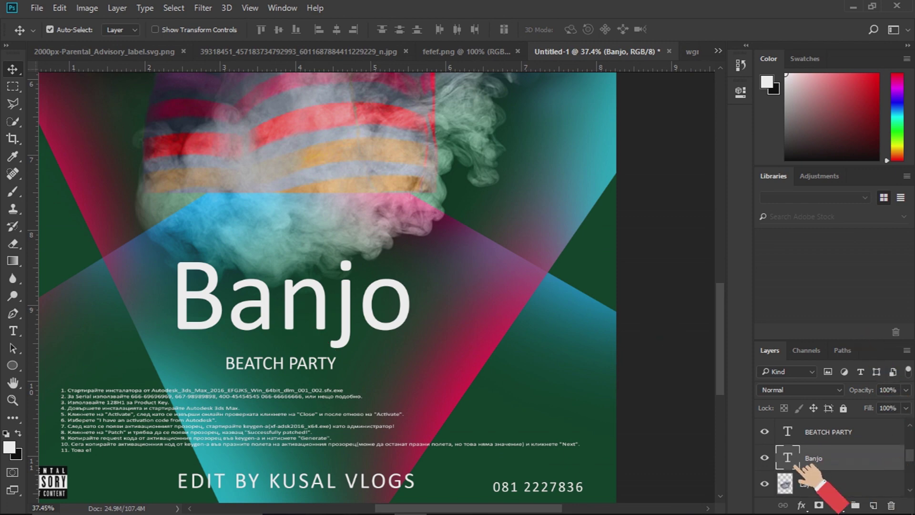
{"action": "double_click", "coordinate": [881, 461]}
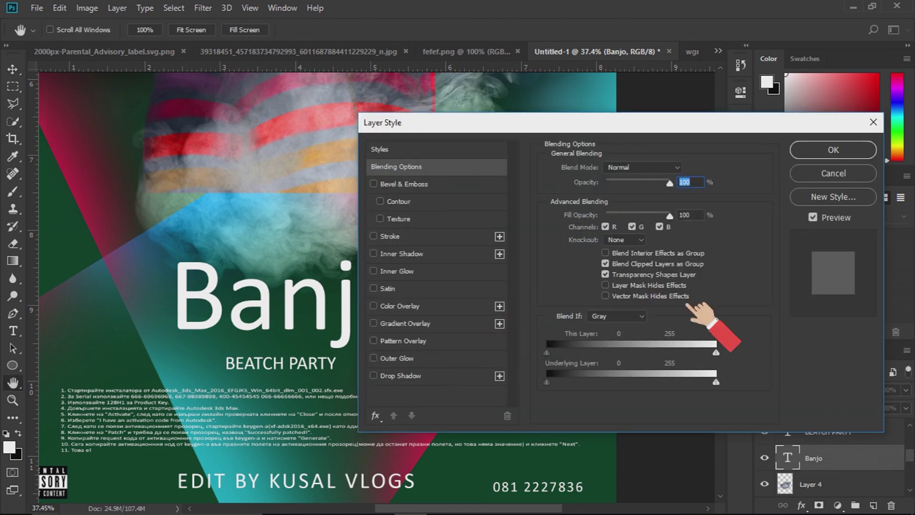
{"action": "mouse_move", "coordinate": [441, 128]}
{"action": "left_mouse_down"}
{"action": "mouse_move", "coordinate": [451, 114]}
{"action": "mouse_move", "coordinate": [437, 114]}
{"action": "left_mouse_up"}
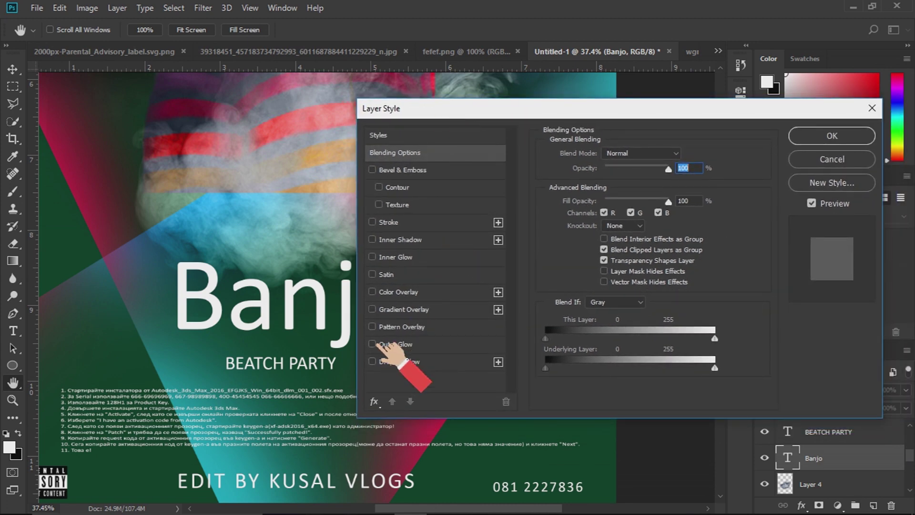
{"action": "left_click", "coordinate": [372, 170]}
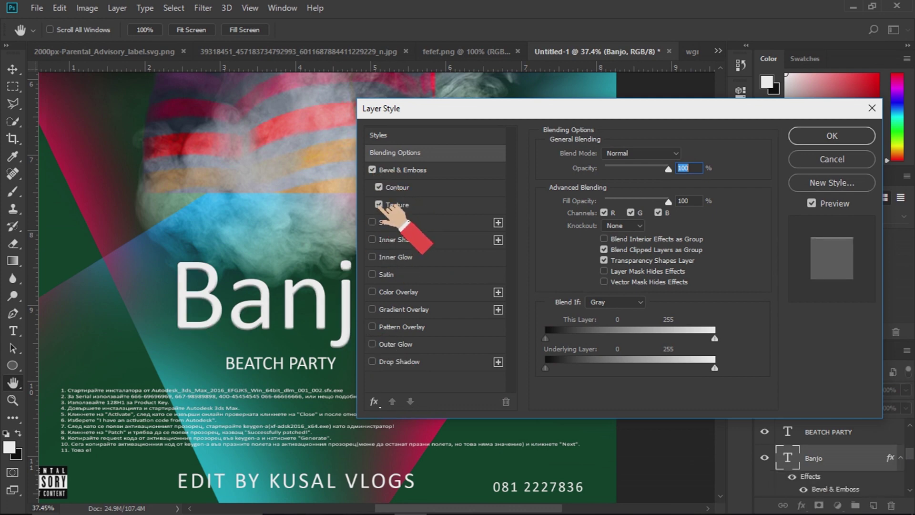
{"action": "left_click", "coordinate": [372, 344]}
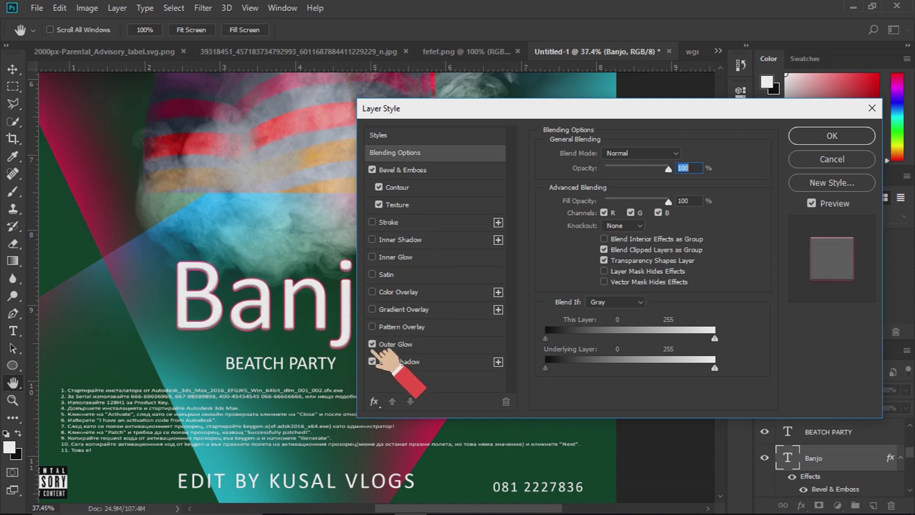
{"action": "left_click", "coordinate": [389, 344]}
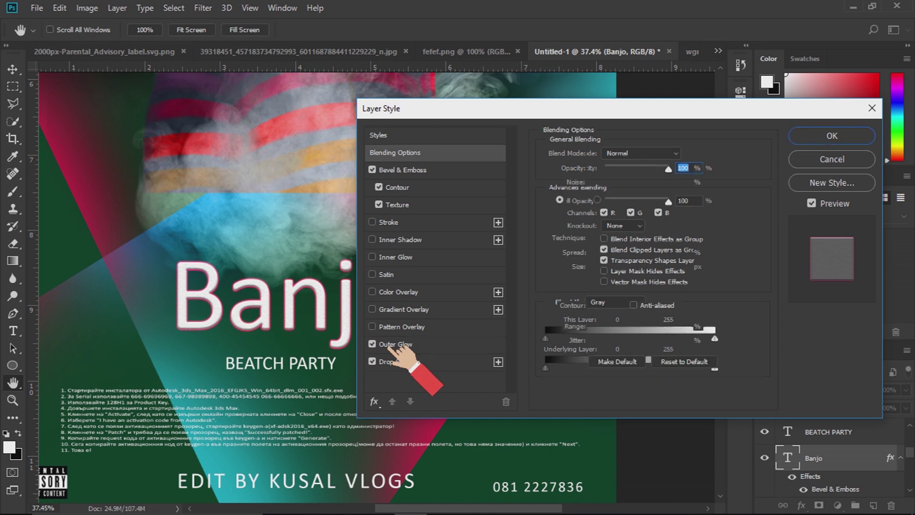
{"action": "left_click", "coordinate": [575, 200]}
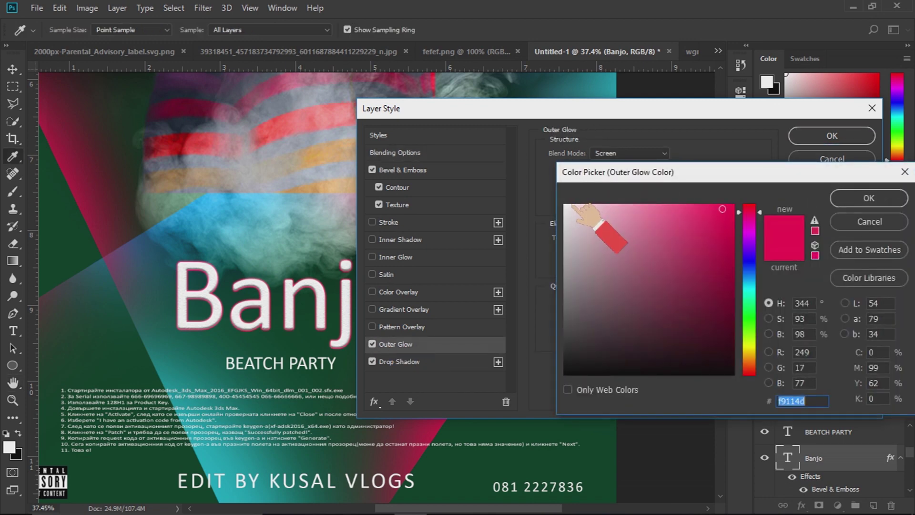
{"action": "left_click", "coordinate": [750, 294]}
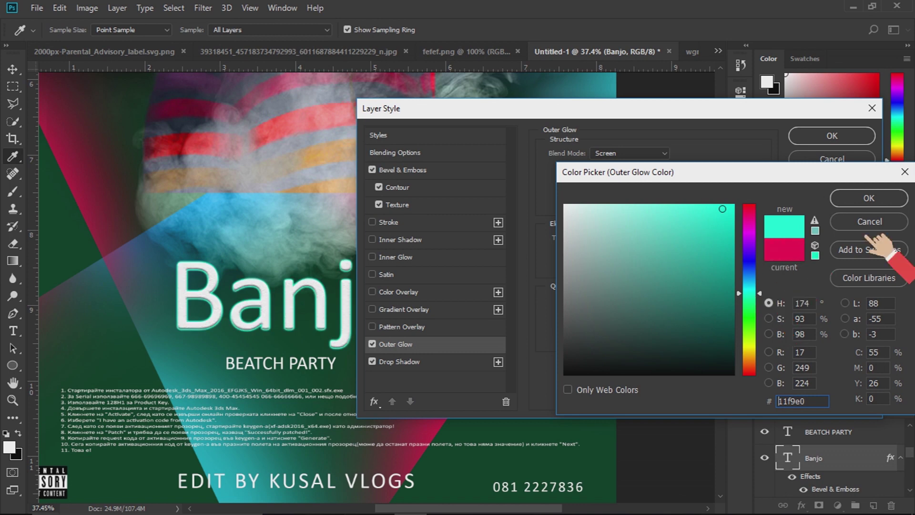
{"action": "left_click", "coordinate": [870, 199]}
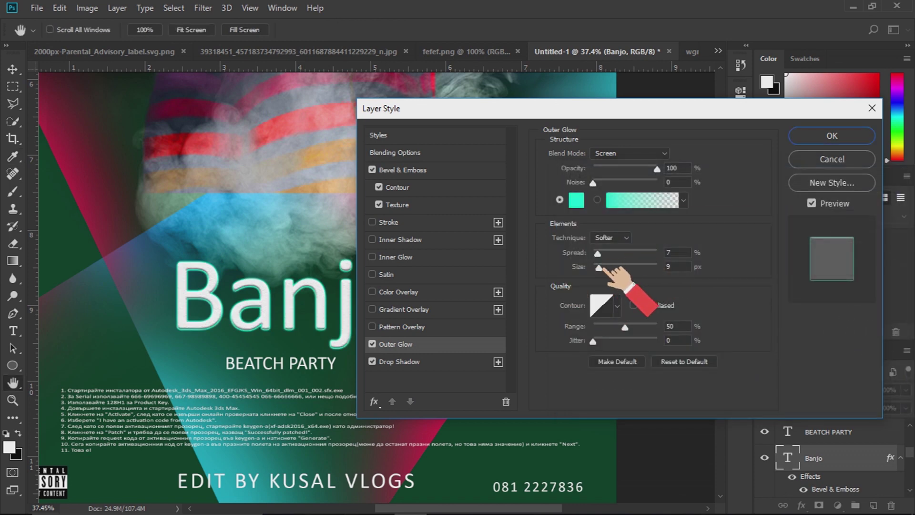
Set the title's outer glow to 58% opacity and 169 px size, and apply the style.
{"action": "left_click_drag", "start_coordinate": [597, 268], "coordinate": [620, 267]}
{"action": "left_click_drag", "start_coordinate": [657, 168], "coordinate": [630, 168]}
{"action": "left_click_drag", "start_coordinate": [620, 268], "coordinate": [638, 267]}
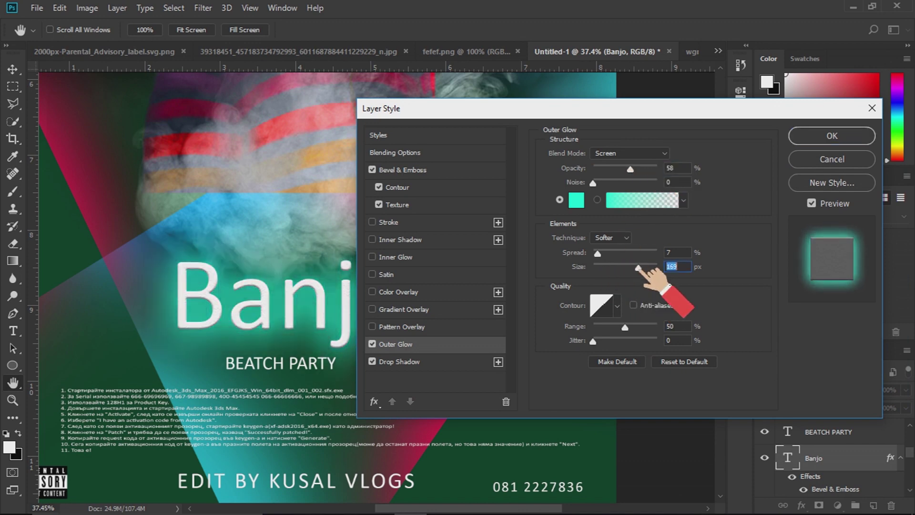
{"action": "left_click", "coordinate": [832, 136]}
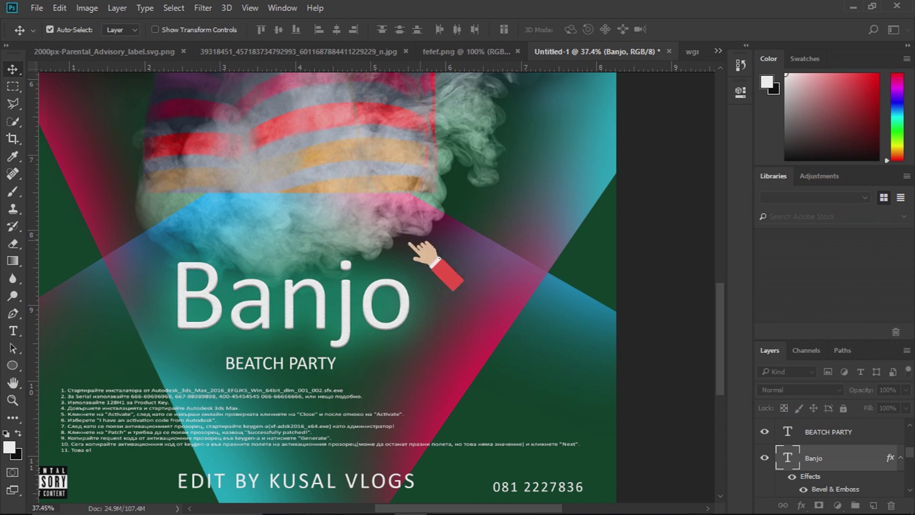
Nudge the Banjo title slightly to the right.
{"action": "scroll", "coordinate": [367, 305], "scroll_direction": "down", "scroll_amount": 3}
{"action": "left_click_drag", "start_coordinate": [343, 303], "coordinate": [349, 304]}
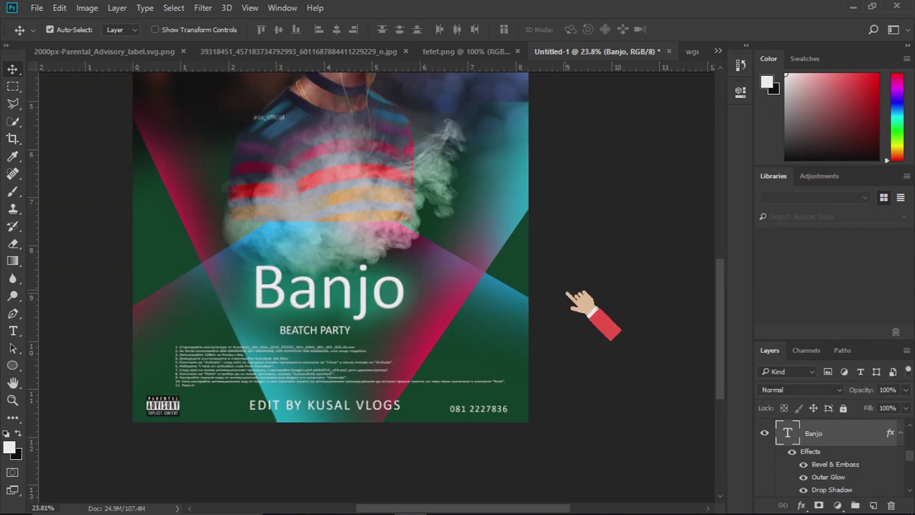
{"action": "scroll", "coordinate": [568, 293], "scroll_direction": "down", "scroll_amount": 1}
{"action": "scroll", "coordinate": [420, 338], "scroll_direction": "up", "scroll_amount": 3}
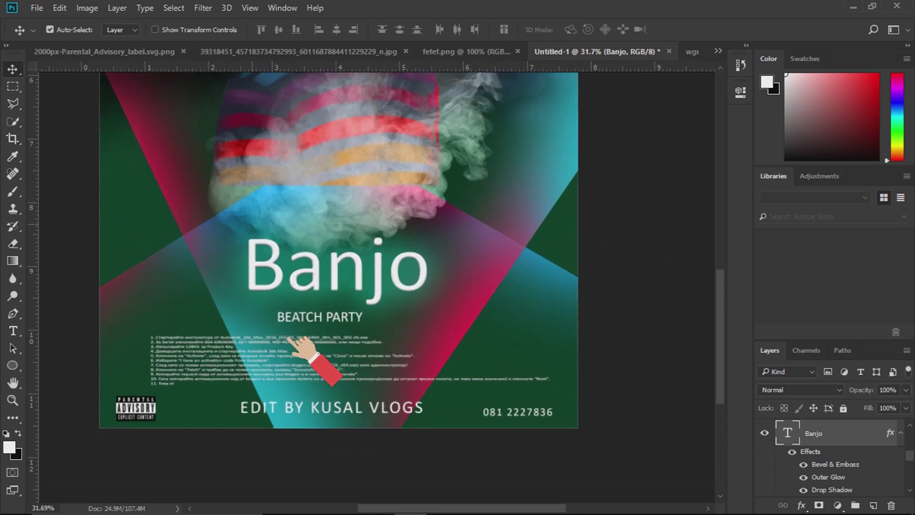
Give the BEATCH PARTY text a drop shadow, contoured bevel and emboss, and green outer glow.
{"action": "left_click", "coordinate": [304, 320]}
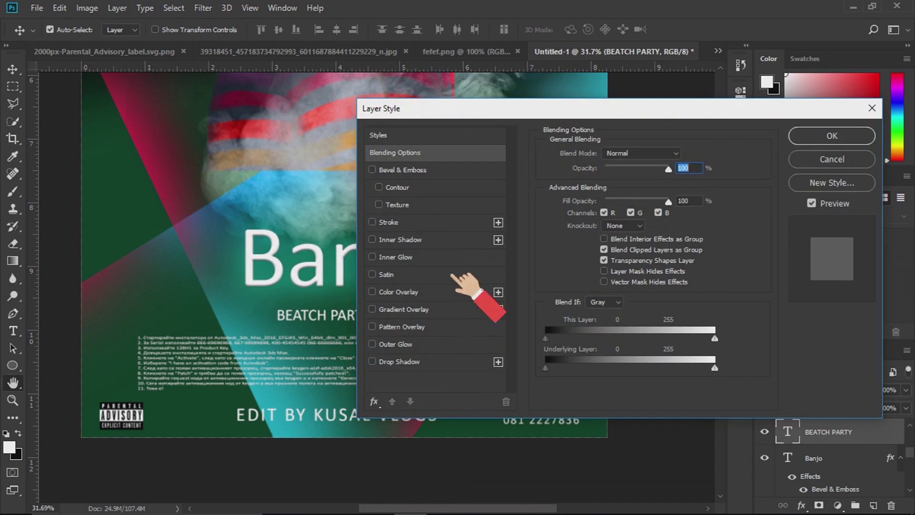
{"action": "left_click", "coordinate": [387, 361]}
{"action": "left_click", "coordinate": [397, 187]}
{"action": "left_click", "coordinate": [395, 343]}
{"action": "left_click", "coordinate": [578, 200]}
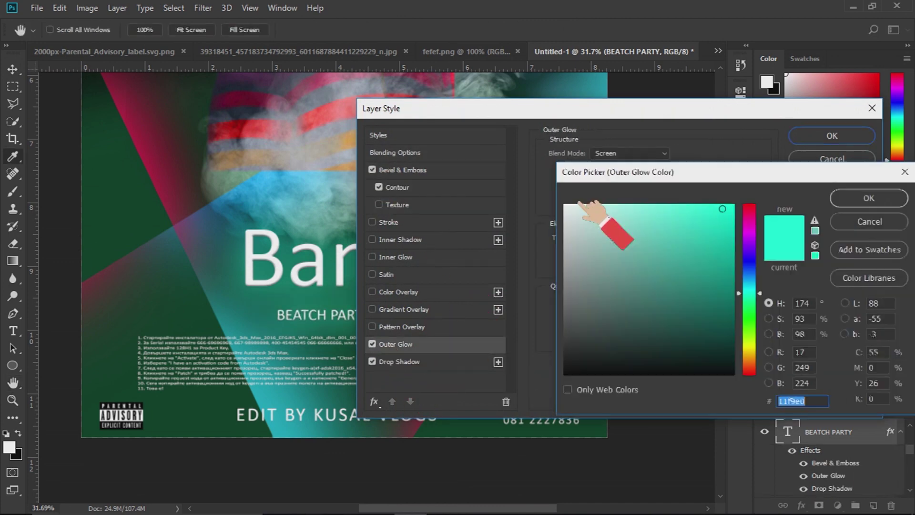
{"action": "mouse_move", "coordinate": [749, 307]}
{"action": "left_mouse_down"}
{"action": "mouse_move", "coordinate": [751, 220]}
{"action": "mouse_move", "coordinate": [752, 319]}
{"action": "left_mouse_up"}
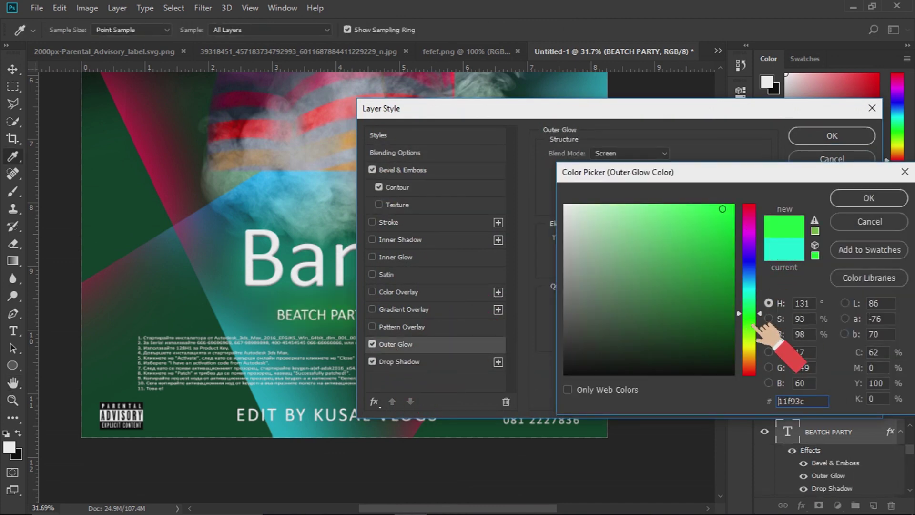
{"action": "key", "text": "Return"}
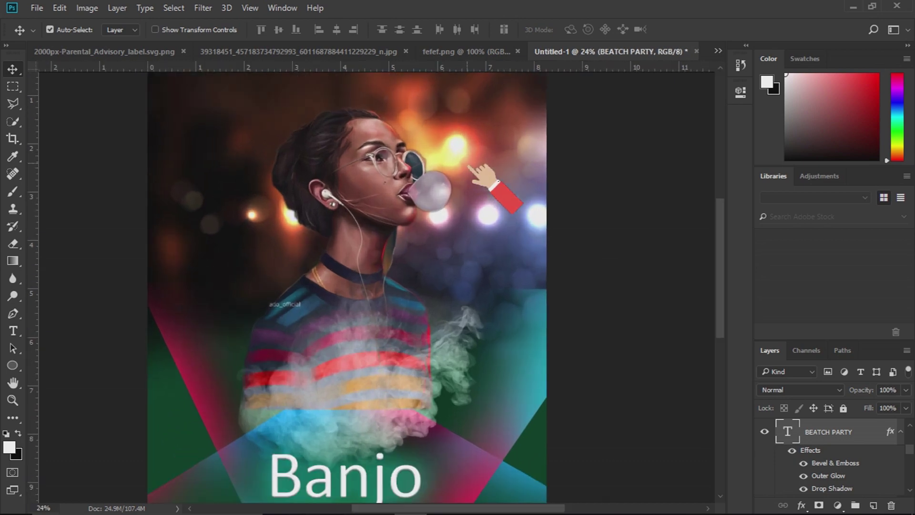
Select the portrait layer, Layer 3.
{"action": "scroll", "coordinate": [429, 167], "scroll_direction": "up", "scroll_amount": 4}
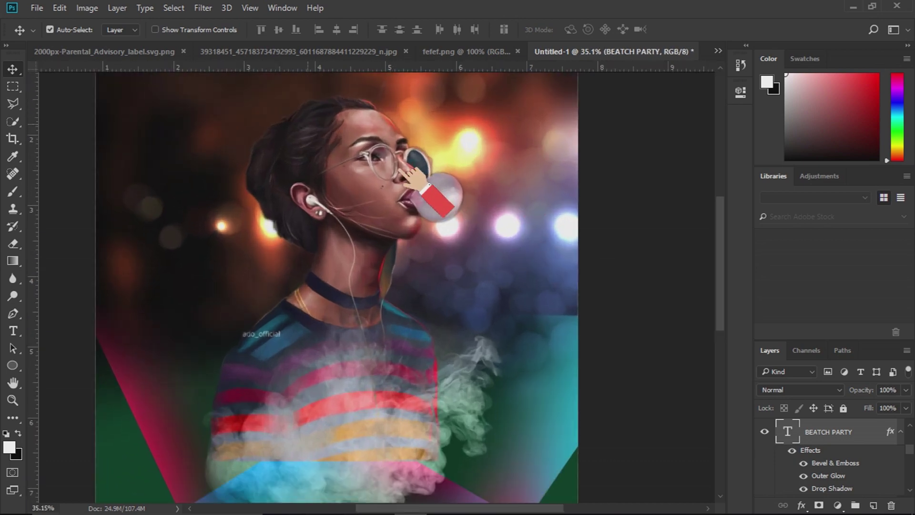
{"action": "left_click", "coordinate": [345, 197]}
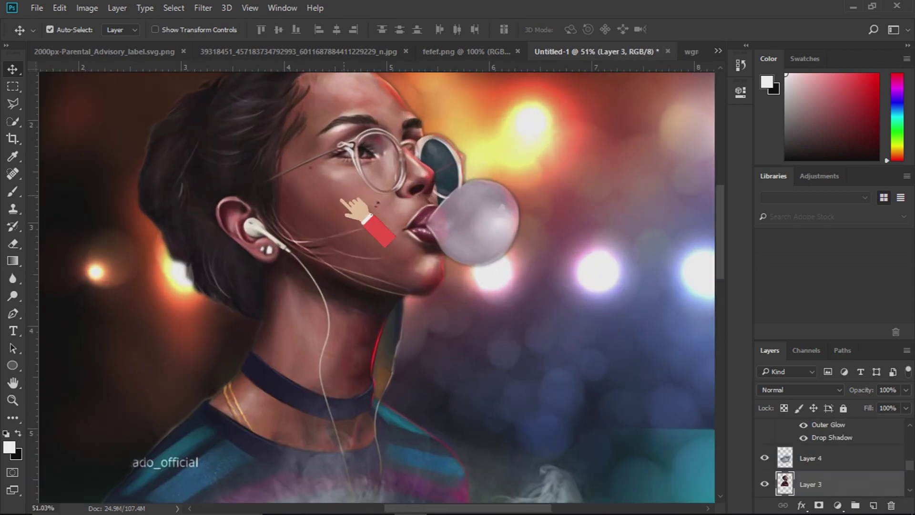
{"action": "scroll", "coordinate": [469, 243], "scroll_direction": "down", "scroll_amount": 2}
{"action": "scroll", "coordinate": [463, 173], "scroll_direction": "up", "scroll_amount": 3}
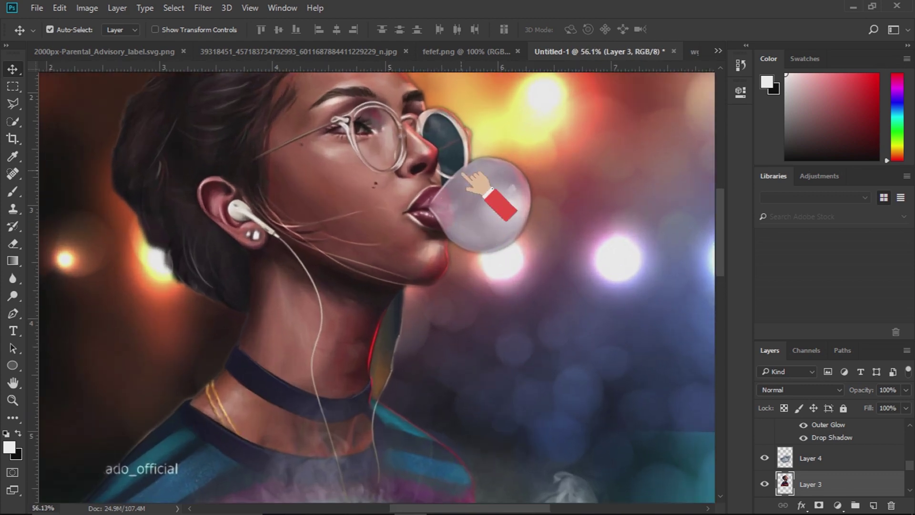
{"action": "scroll", "coordinate": [455, 143], "scroll_direction": "up", "scroll_amount": 2}
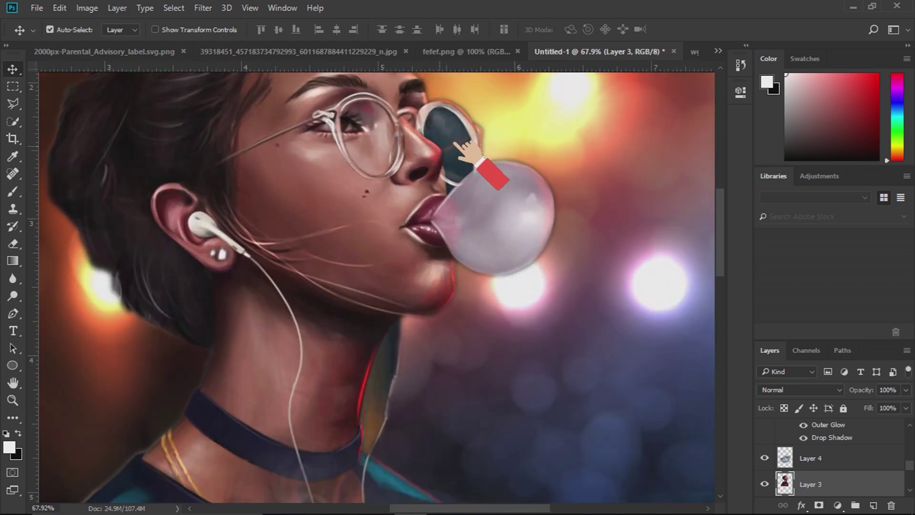
{"action": "scroll", "coordinate": [452, 190], "scroll_direction": "down", "scroll_amount": 1}
{"action": "scroll", "coordinate": [428, 376], "scroll_direction": "down", "scroll_amount": 1}
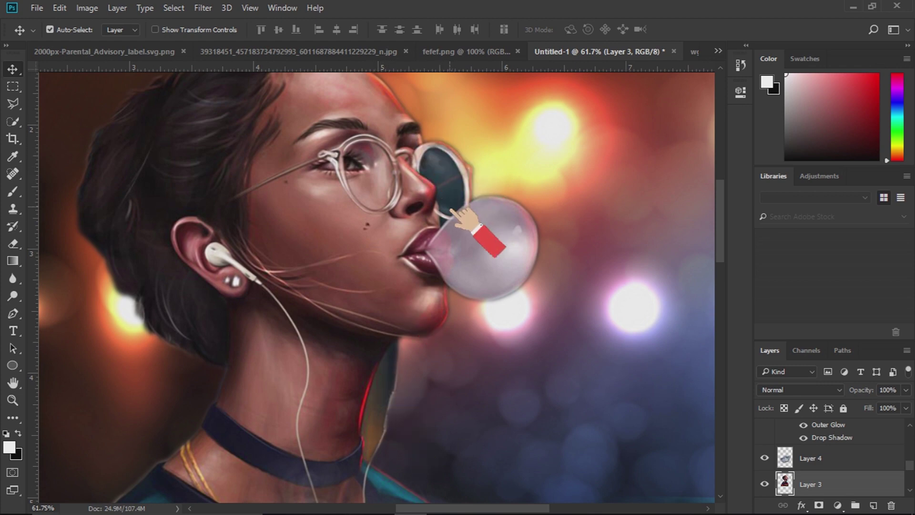
Erase the dark sunglass lens with a small Eraser brush.
{"action": "left_click", "coordinate": [13, 243]}
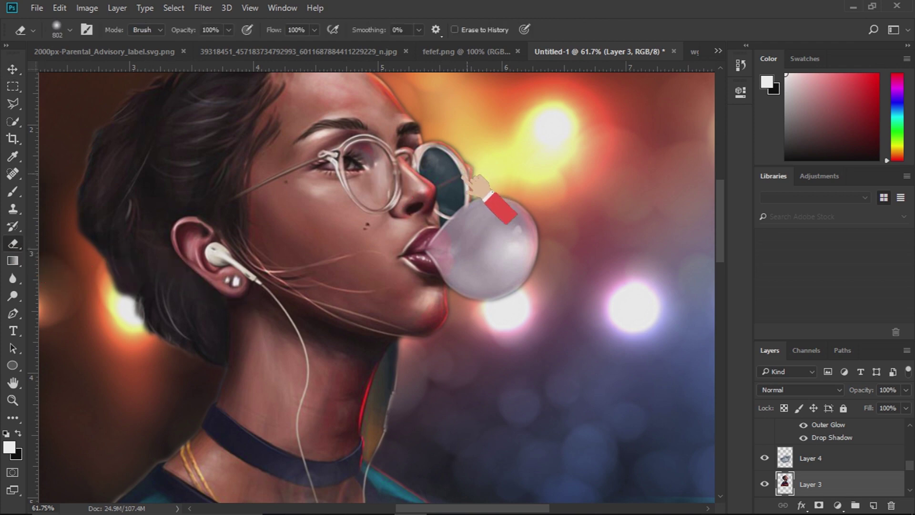
{"action": "mouse_move", "coordinate": [454, 178]}
{"action": "left_mouse_down"}
{"action": "mouse_move", "coordinate": [464, 184]}
{"action": "mouse_move", "coordinate": [337, 231]}
{"action": "mouse_move", "coordinate": [293, 231]}
{"action": "mouse_move", "coordinate": [382, 210]}
{"action": "left_mouse_up"}
{"action": "left_click_drag", "start_coordinate": [444, 162], "coordinate": [431, 183]}
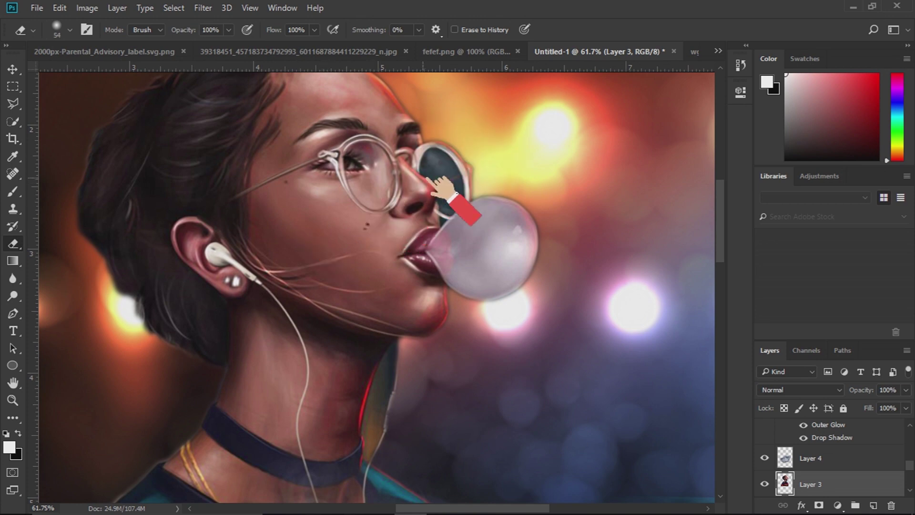
{"action": "scroll", "coordinate": [446, 172], "scroll_direction": "up", "scroll_amount": 4}
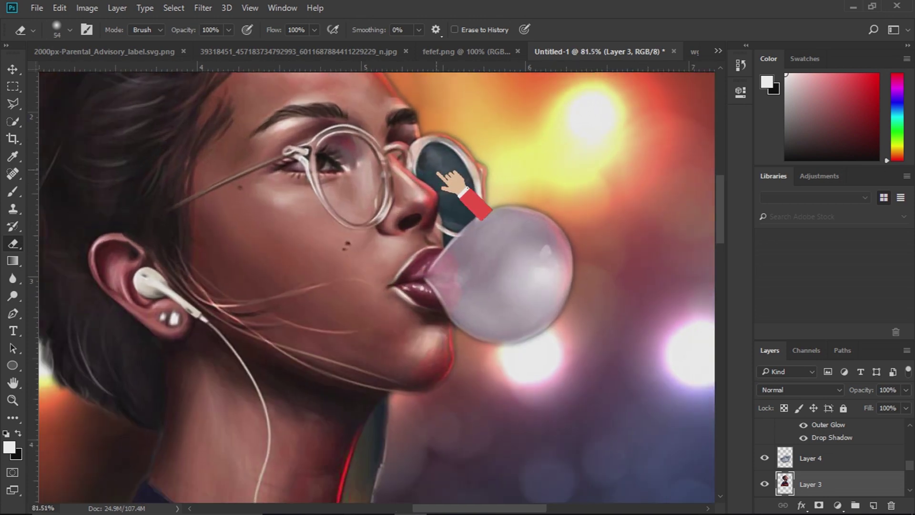
{"action": "scroll", "coordinate": [437, 172], "scroll_direction": "up", "scroll_amount": 3}
{"action": "mouse_move", "coordinate": [448, 172]}
{"action": "left_mouse_down"}
{"action": "mouse_move", "coordinate": [454, 195]}
{"action": "mouse_move", "coordinate": [443, 186]}
{"action": "mouse_move", "coordinate": [441, 147]}
{"action": "mouse_move", "coordinate": [475, 161]}
{"action": "mouse_move", "coordinate": [439, 189]}
{"action": "left_mouse_up"}
{"action": "right_click", "coordinate": [473, 254], "text": "alt"}
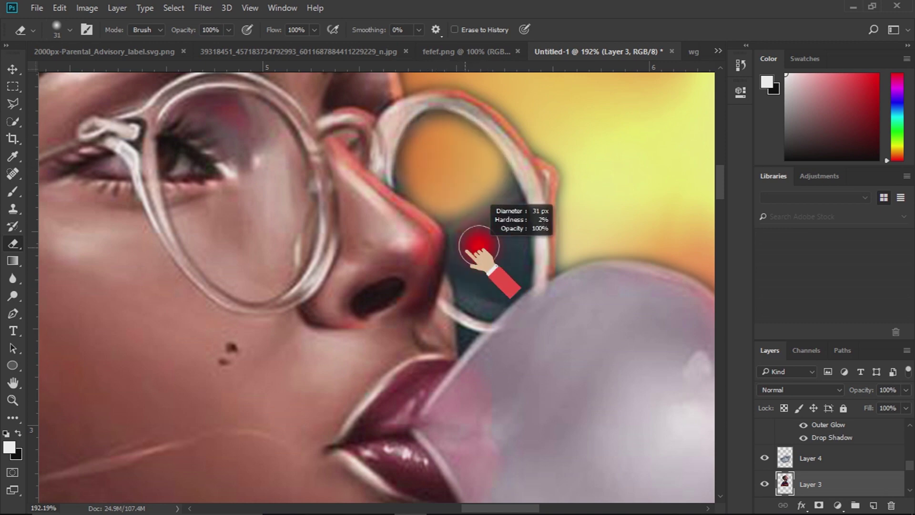
{"action": "mouse_move", "coordinate": [477, 222]}
{"action": "left_mouse_down"}
{"action": "mouse_move", "coordinate": [514, 255]}
{"action": "mouse_move", "coordinate": [495, 289]}
{"action": "mouse_move", "coordinate": [473, 259]}
{"action": "mouse_move", "coordinate": [527, 290]}
{"action": "mouse_move", "coordinate": [433, 164]}
{"action": "mouse_move", "coordinate": [475, 194]}
{"action": "left_mouse_up"}
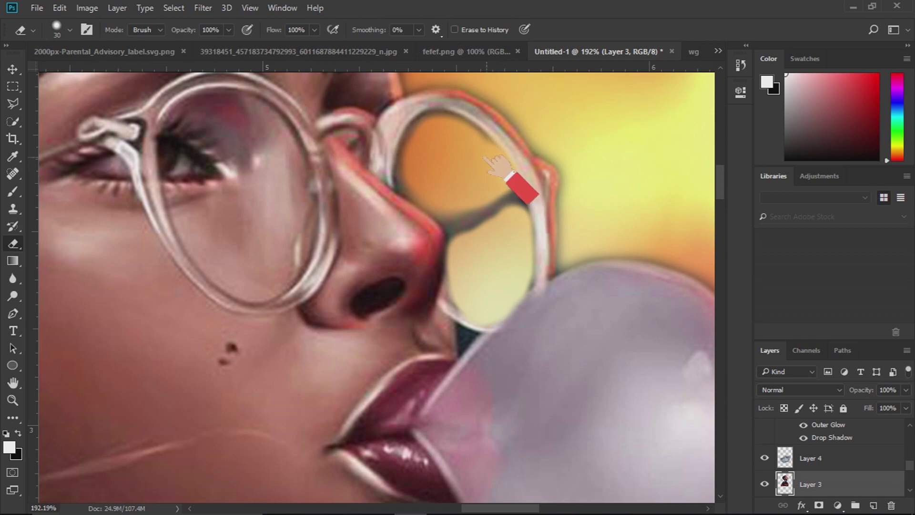
Erase the green and yellow strands along the neck with a finer eraser.
{"action": "scroll", "coordinate": [505, 233], "scroll_direction": "down", "scroll_amount": 3}
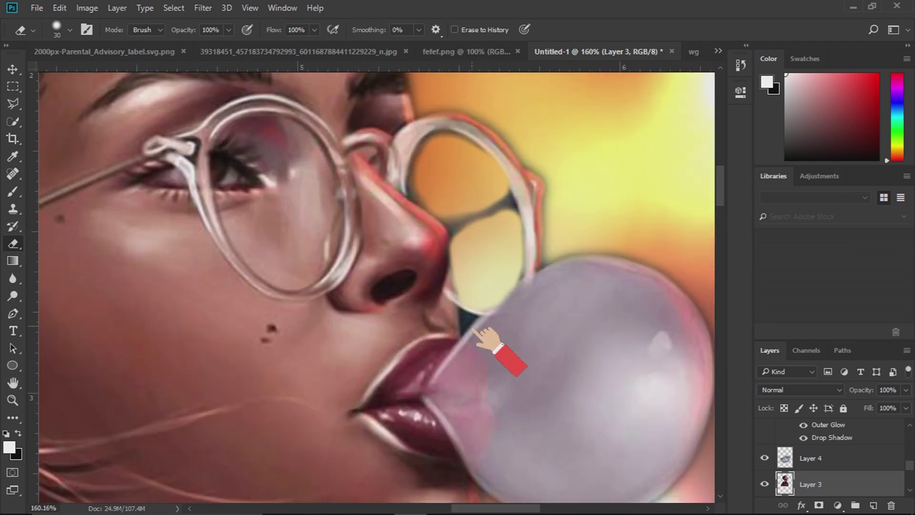
{"action": "right_click", "coordinate": [489, 308], "text": "alt"}
{"action": "scroll", "coordinate": [491, 324], "scroll_direction": "up", "scroll_amount": 2}
{"action": "right_click", "coordinate": [482, 330], "text": "alt"}
{"action": "scroll", "coordinate": [516, 450], "scroll_direction": "down", "scroll_amount": 4}
{"action": "scroll", "coordinate": [429, 162], "scroll_direction": "up", "scroll_amount": 3}
{"action": "right_click", "coordinate": [429, 162], "text": "alt"}
{"action": "scroll", "coordinate": [429, 158], "scroll_direction": "up", "scroll_amount": 2}
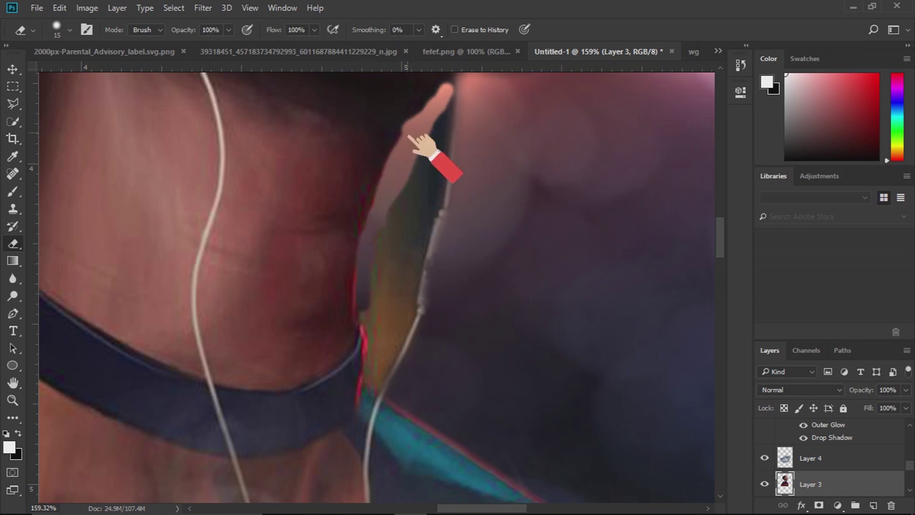
{"action": "right_click", "coordinate": [422, 149], "text": "alt"}
{"action": "scroll", "coordinate": [419, 149], "scroll_direction": "down", "scroll_amount": 3}
{"action": "scroll", "coordinate": [418, 149], "scroll_direction": "up", "scroll_amount": 2}
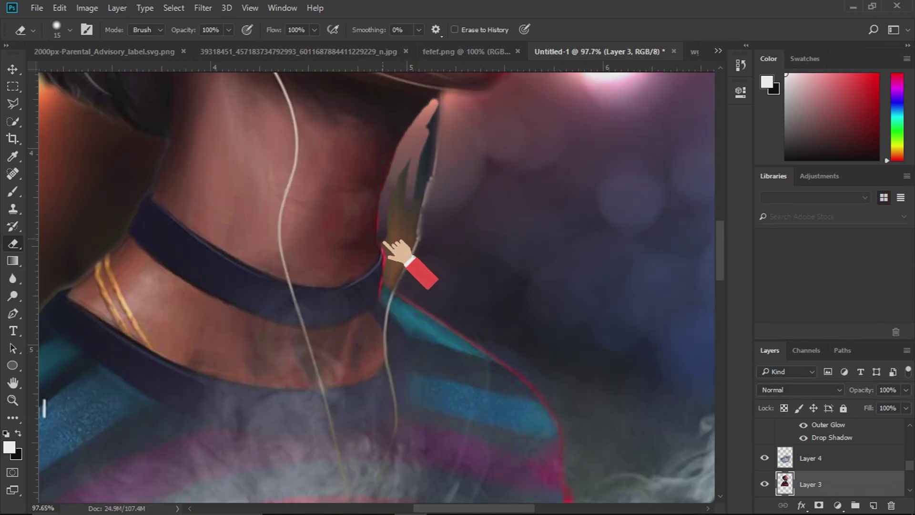
{"action": "right_click", "coordinate": [415, 173], "text": "alt"}
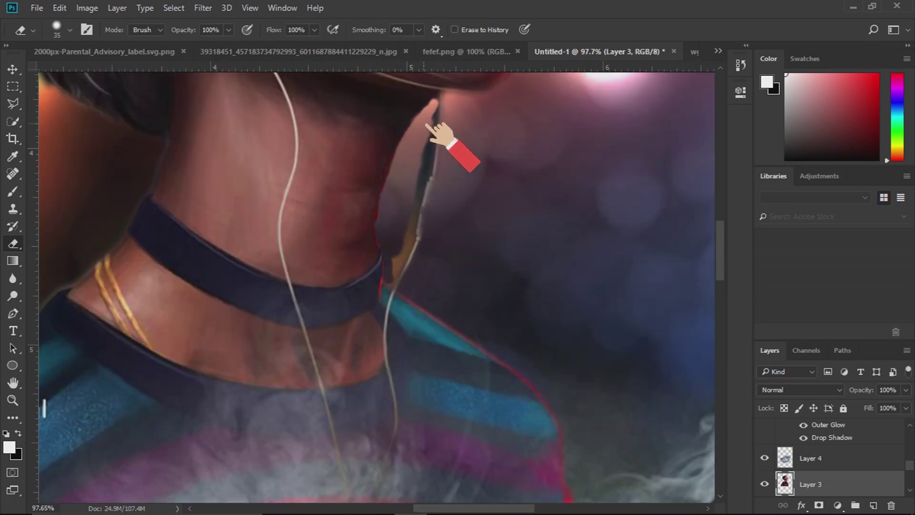
{"action": "mouse_move", "coordinate": [432, 120]}
{"action": "left_mouse_down"}
{"action": "mouse_move", "coordinate": [426, 175]}
{"action": "mouse_move", "coordinate": [395, 258]}
{"action": "left_mouse_up"}
Clean up the remaining strands near the earphone wire along the neck edge.
{"action": "right_click", "coordinate": [480, 220], "text": "alt"}
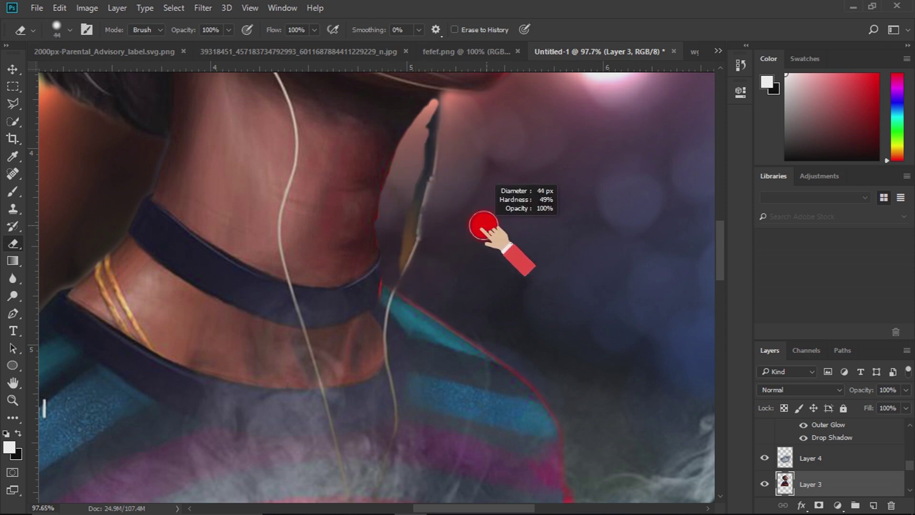
{"action": "left_click_drag", "start_coordinate": [428, 142], "coordinate": [403, 261]}
{"action": "left_click_drag", "start_coordinate": [433, 149], "coordinate": [383, 245]}
{"action": "key", "text": "ctrl+minus"}
{"action": "key", "text": "ctrl+minus"}
{"action": "key", "text": "ctrl+minus"}
{"action": "key", "text": "ctrl+minus"}
Stamp all visible layers into one merged layer using the Move tool context.
{"action": "left_click", "coordinate": [13, 69]}
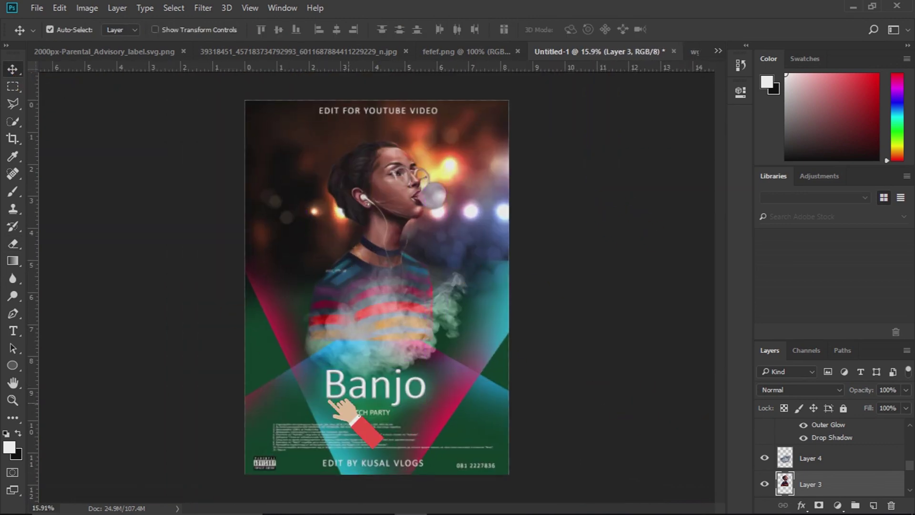
{"action": "key", "text": "ctrl"}
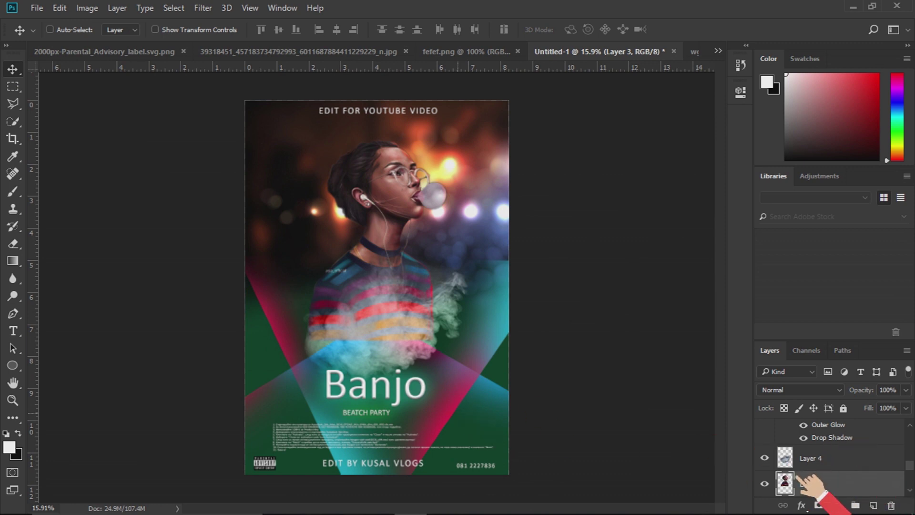
{"action": "key", "text": "ctrl+shift+e"}
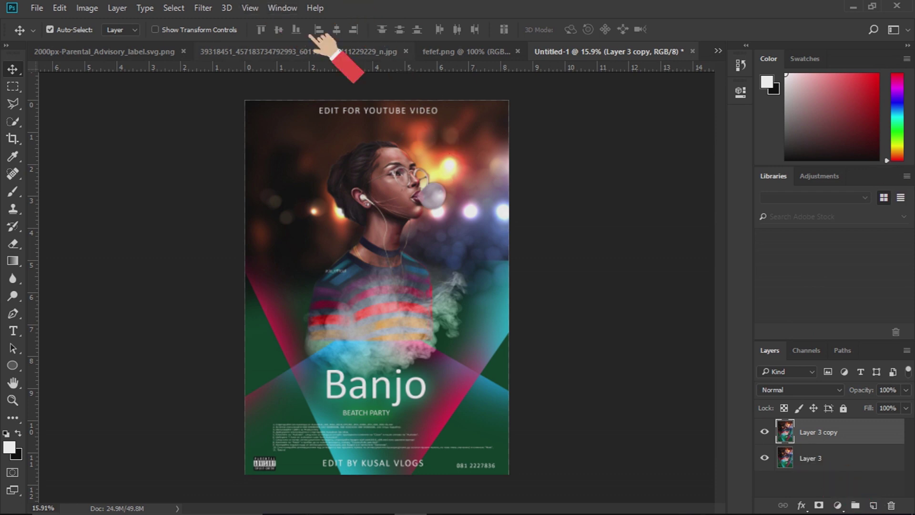
Open the Camera Raw Filter and set Exposure +0.35, Contrast +19, Highlights +13, Shadows +54, Whites −28.
{"action": "left_click", "coordinate": [205, 9]}
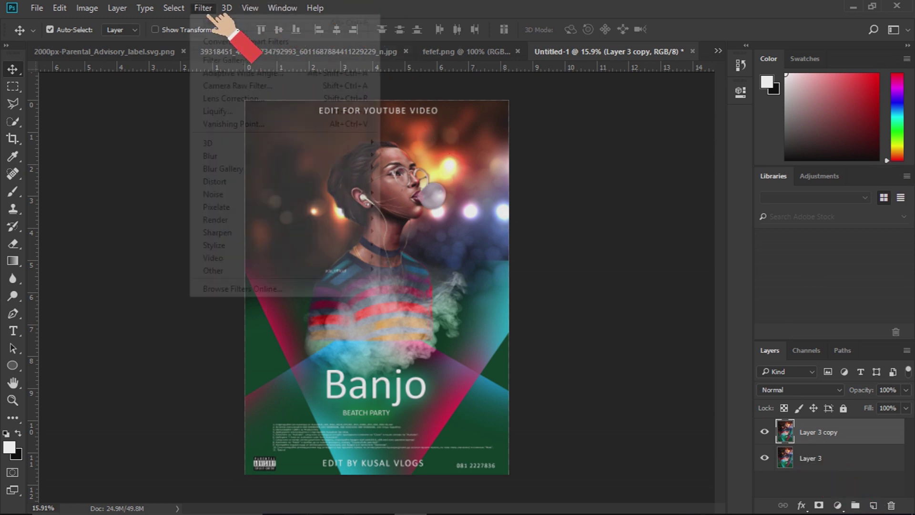
{"action": "left_click", "coordinate": [227, 85]}
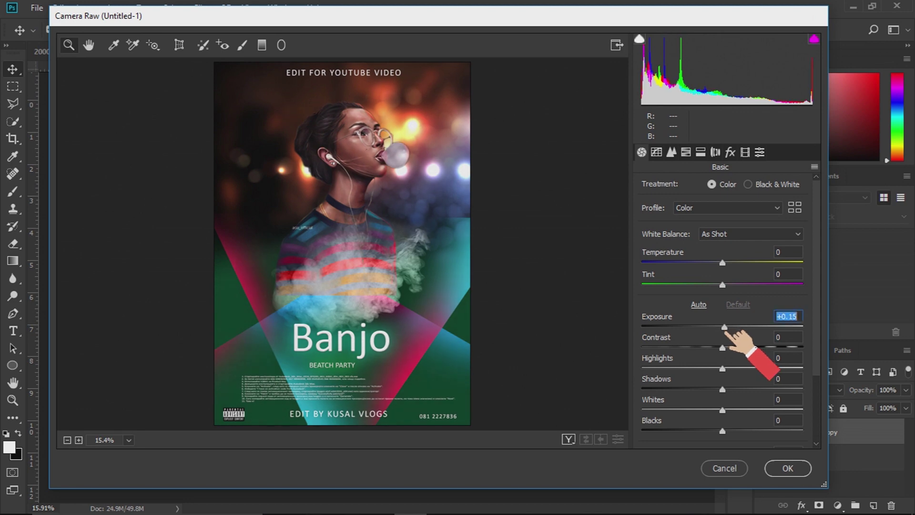
{"action": "left_click_drag", "start_coordinate": [728, 329], "coordinate": [735, 348]}
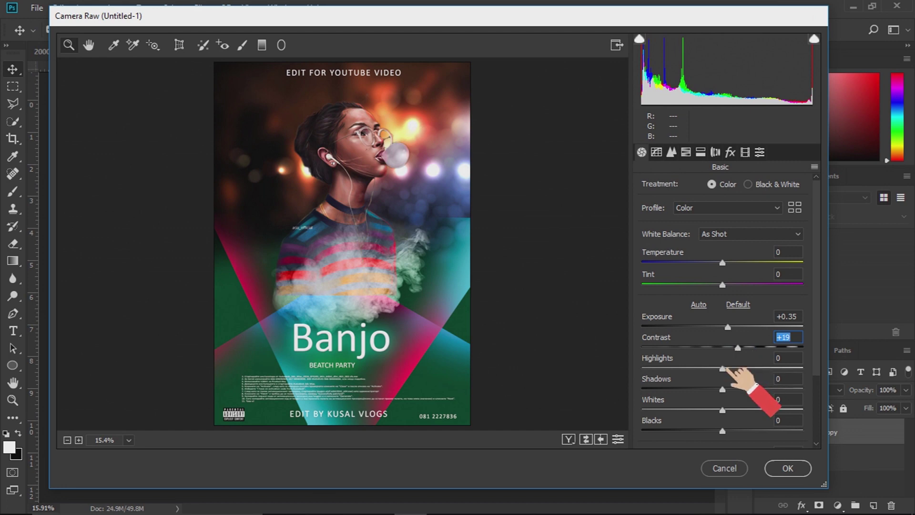
{"action": "left_click_drag", "start_coordinate": [723, 371], "coordinate": [718, 431]}
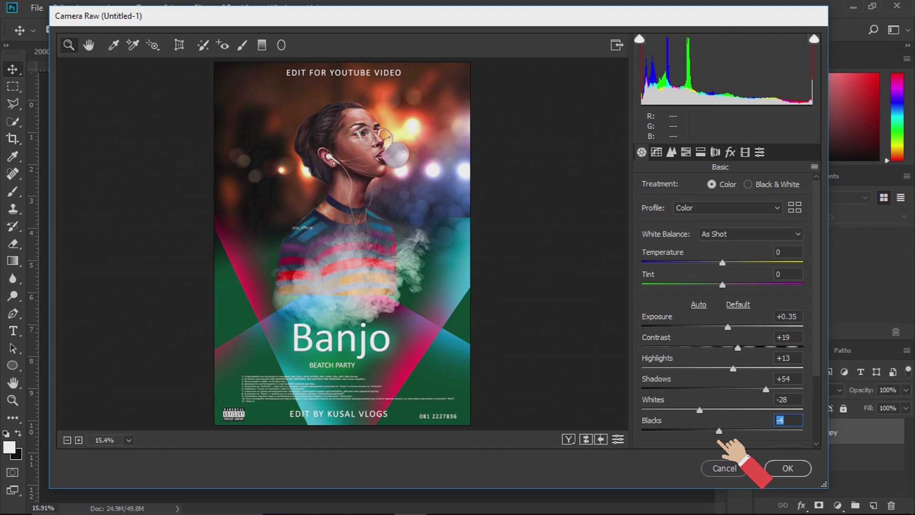
{"action": "scroll", "coordinate": [741, 382], "scroll_direction": "down", "scroll_amount": 3}
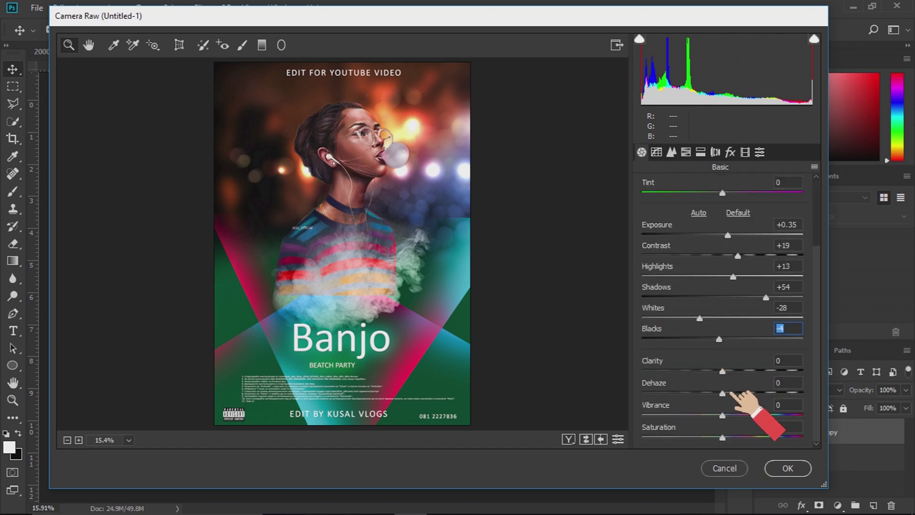
{"action": "scroll", "coordinate": [733, 400], "scroll_direction": "up", "scroll_amount": 3}
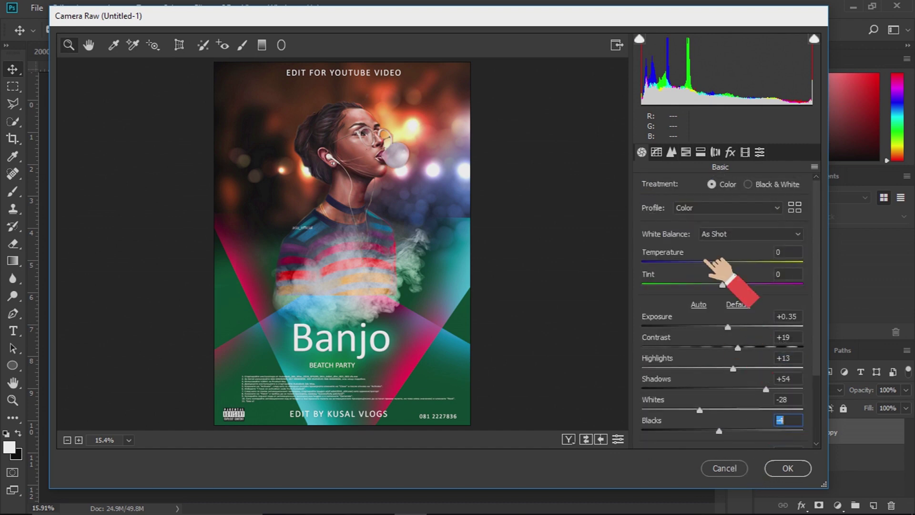
In HSL, boost yellow, green, blue and purple saturation, lower aquas, and darken green luminance.
{"action": "left_click", "coordinate": [686, 152]}
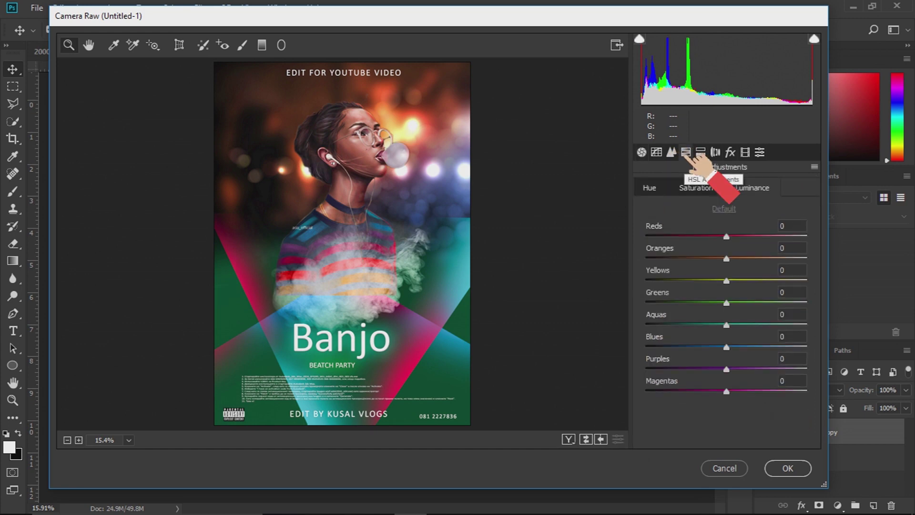
{"action": "left_click", "coordinate": [697, 188]}
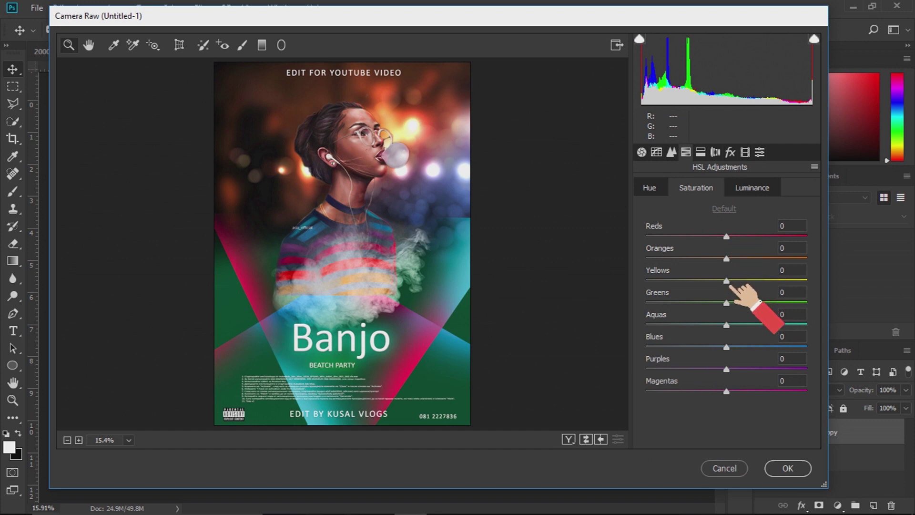
{"action": "left_click_drag", "start_coordinate": [733, 282], "coordinate": [755, 292]}
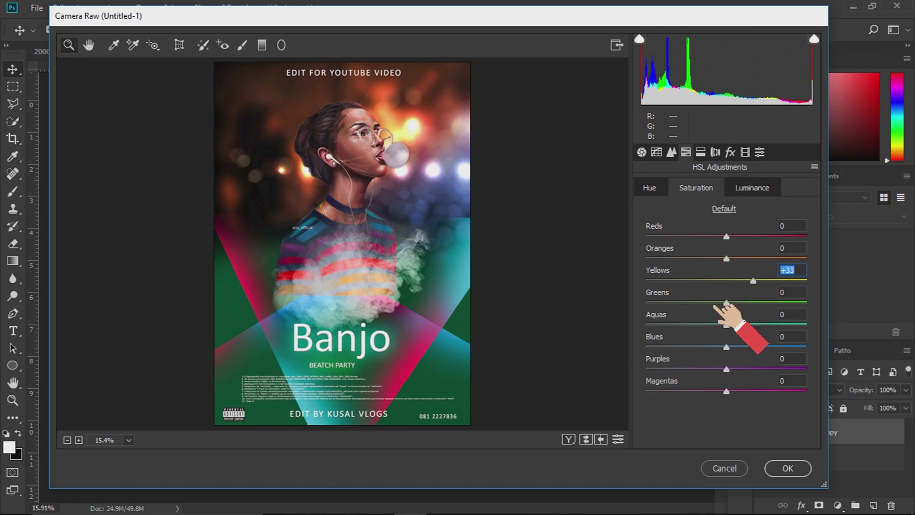
{"action": "left_click_drag", "start_coordinate": [727, 303], "coordinate": [780, 321]}
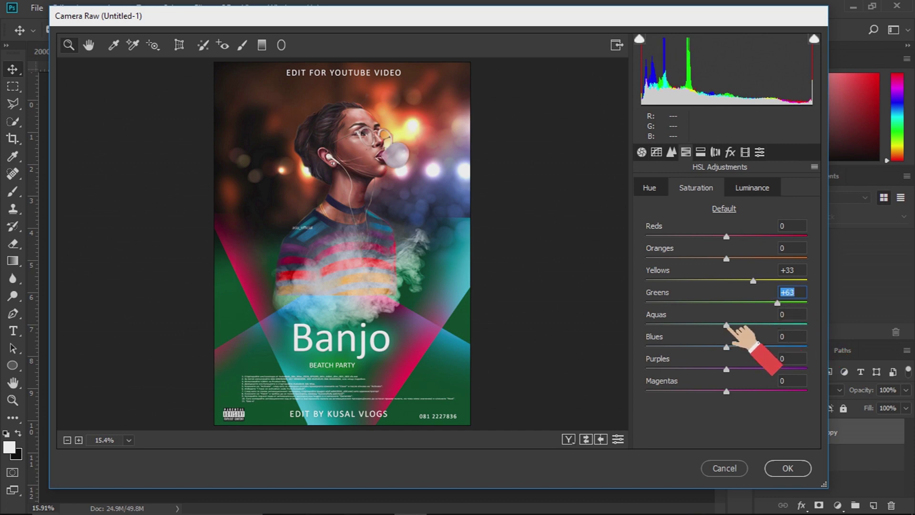
{"action": "left_click_drag", "start_coordinate": [728, 326], "coordinate": [696, 343]}
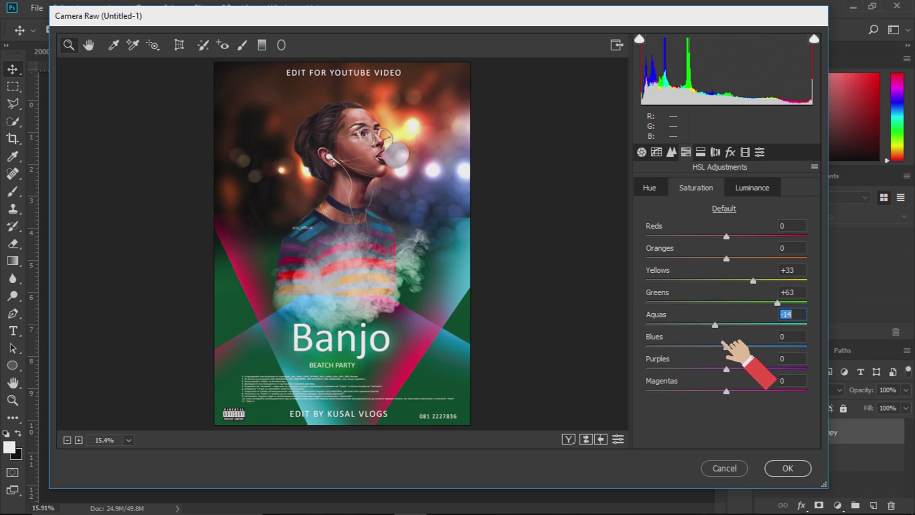
{"action": "left_click_drag", "start_coordinate": [725, 346], "coordinate": [814, 349]}
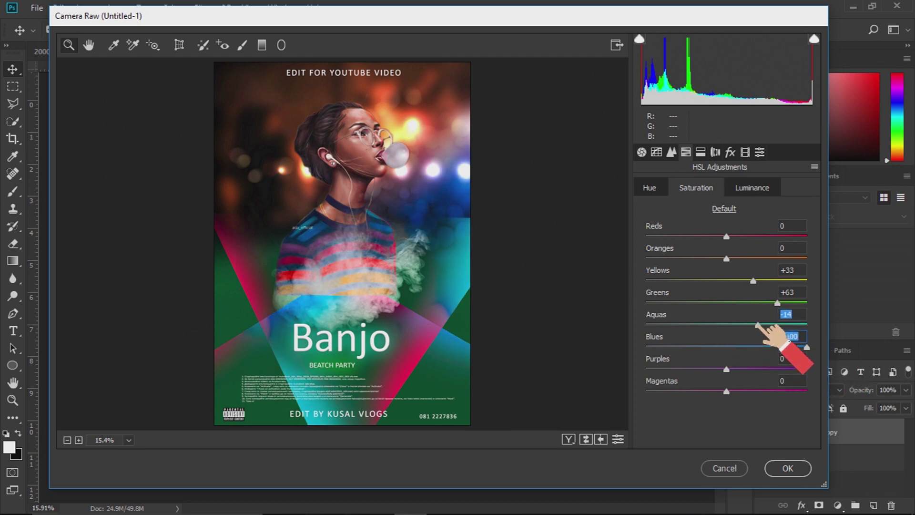
{"action": "left_click_drag", "start_coordinate": [757, 324], "coordinate": [707, 324]}
{"action": "left_click_drag", "start_coordinate": [726, 369], "coordinate": [741, 393]}
{"action": "left_click", "coordinate": [752, 188]}
{"action": "left_click_drag", "start_coordinate": [726, 303], "coordinate": [678, 391]}
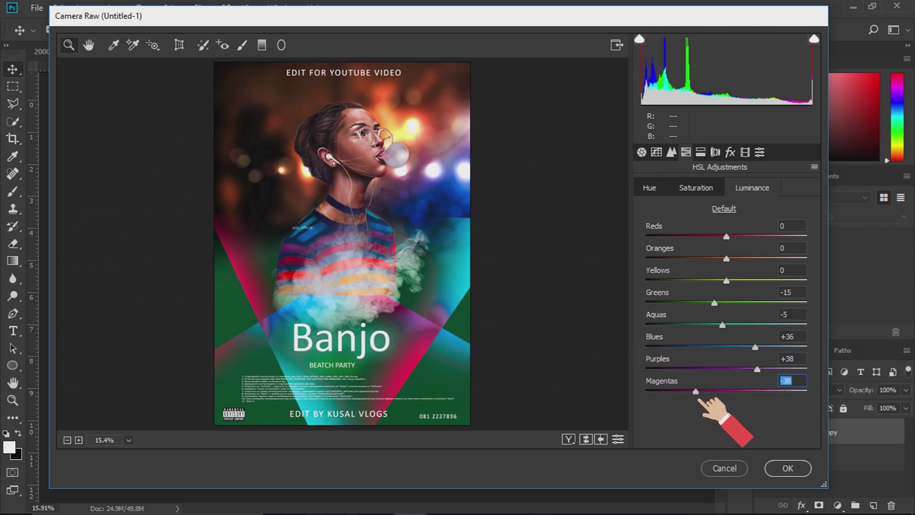
Set Exposure +0.10, Highlights +33, Shadows −7, Whites +49, Blacks −25, then apply the grade.
{"action": "left_click", "coordinate": [656, 152]}
{"action": "left_click", "coordinate": [641, 151]}
{"action": "left_click_drag", "start_coordinate": [765, 356], "coordinate": [763, 378]}
{"action": "mouse_move", "coordinate": [728, 294]}
{"action": "left_mouse_down"}
{"action": "mouse_move", "coordinate": [748, 293]}
{"action": "mouse_move", "coordinate": [730, 294]}
{"action": "left_mouse_up"}
{"action": "left_click", "coordinate": [787, 305]}
{"action": "left_click_drag", "start_coordinate": [733, 336], "coordinate": [788, 336]}
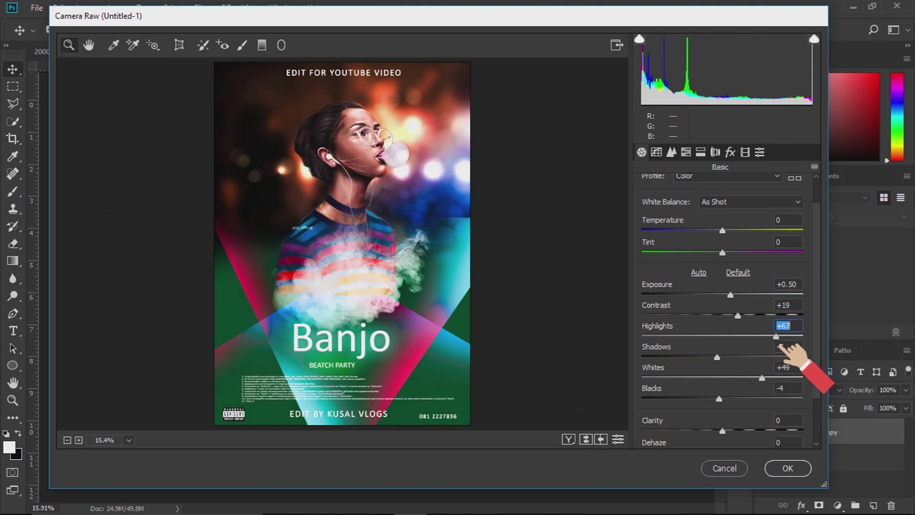
{"action": "left_click_drag", "start_coordinate": [730, 295], "coordinate": [723, 294]}
{"action": "left_click_drag", "start_coordinate": [789, 336], "coordinate": [748, 336]}
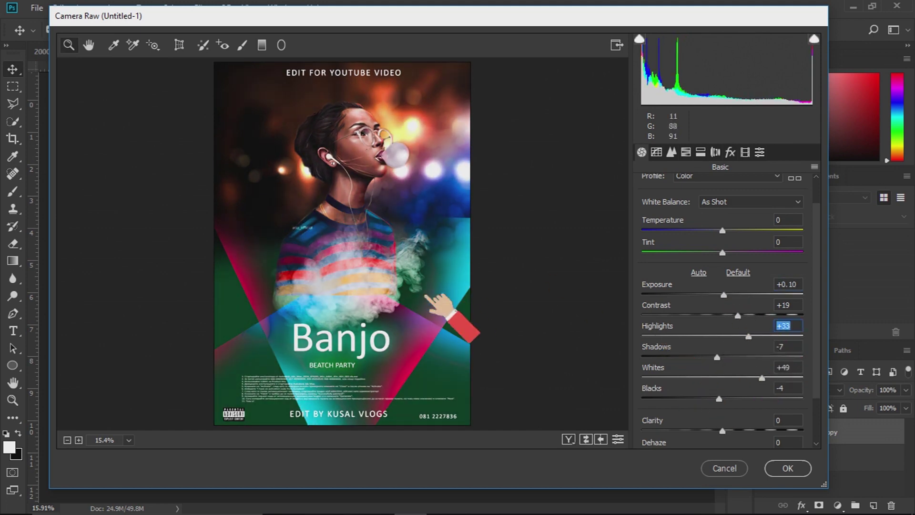
{"action": "left_click_drag", "start_coordinate": [719, 398], "coordinate": [701, 399]}
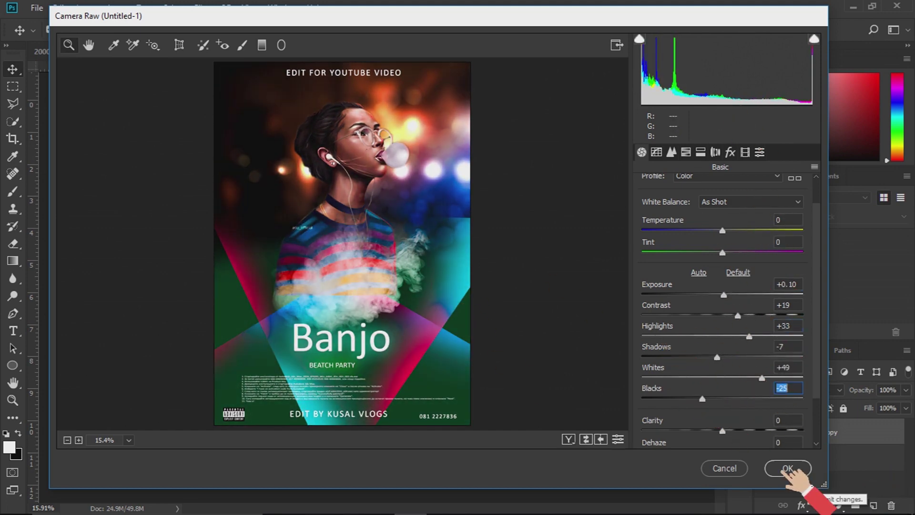
{"action": "left_click", "coordinate": [785, 468]}
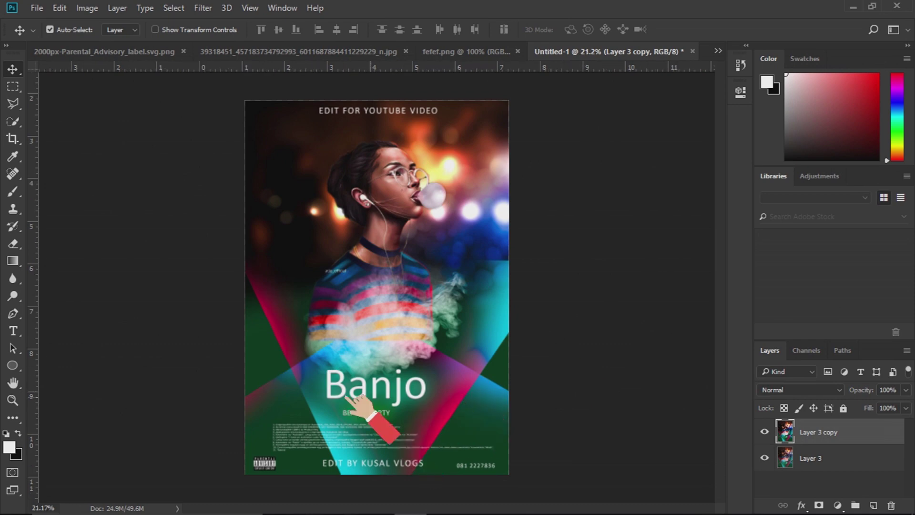
Apply a 50-300mm Zoom lens flare centred on the Banjo title with dimmed brightness.
{"action": "scroll", "coordinate": [349, 396], "scroll_direction": "up", "scroll_amount": 1}
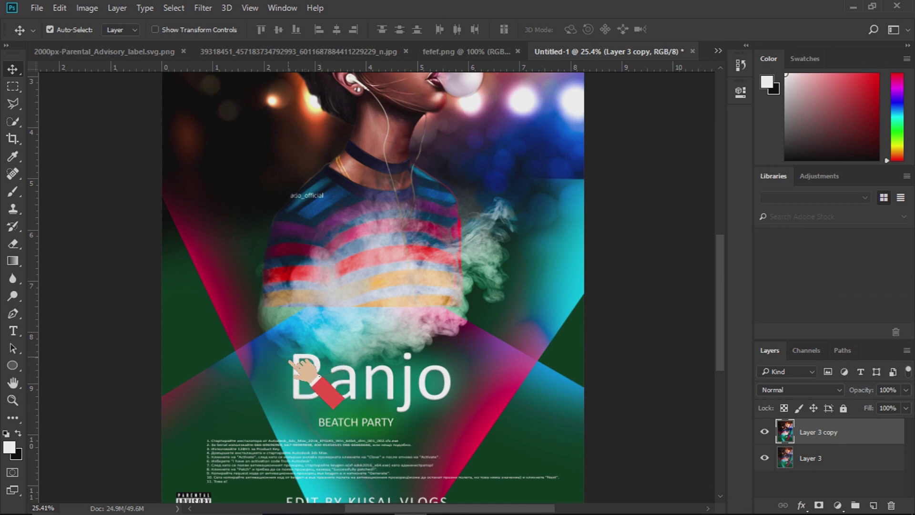
{"action": "left_click", "coordinate": [204, 8]}
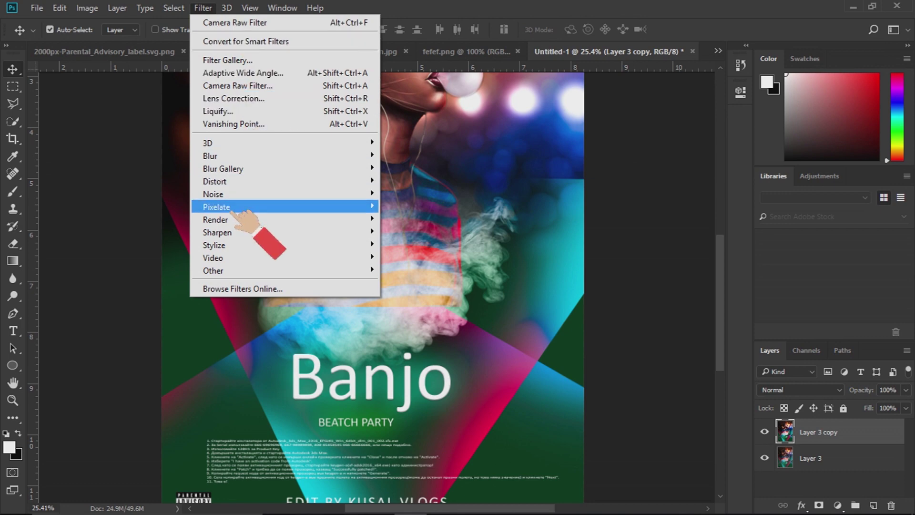
{"action": "mouse_move", "coordinate": [236, 220]}
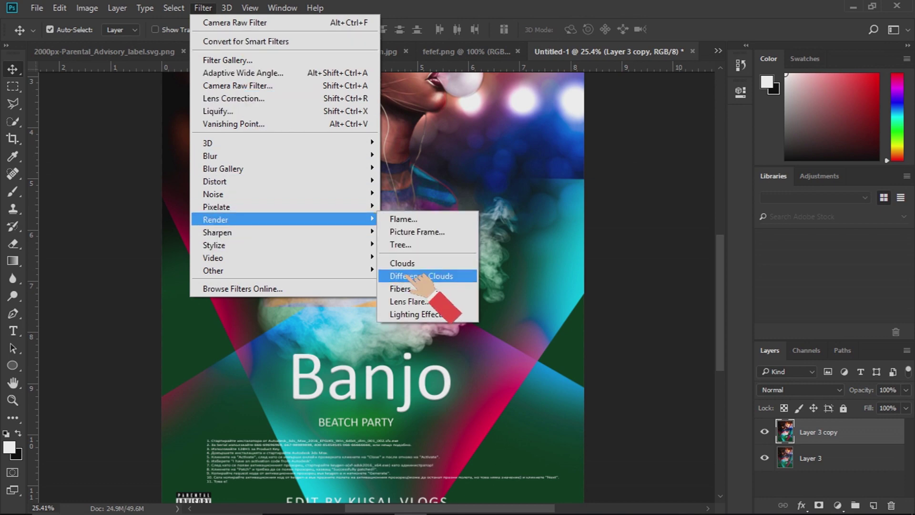
{"action": "left_click", "coordinate": [410, 302]}
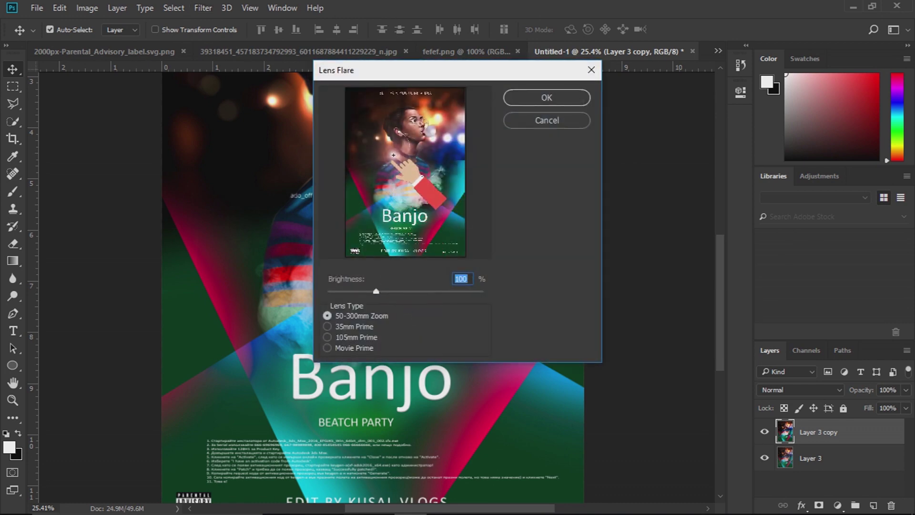
{"action": "left_click_drag", "start_coordinate": [393, 155], "coordinate": [388, 214]}
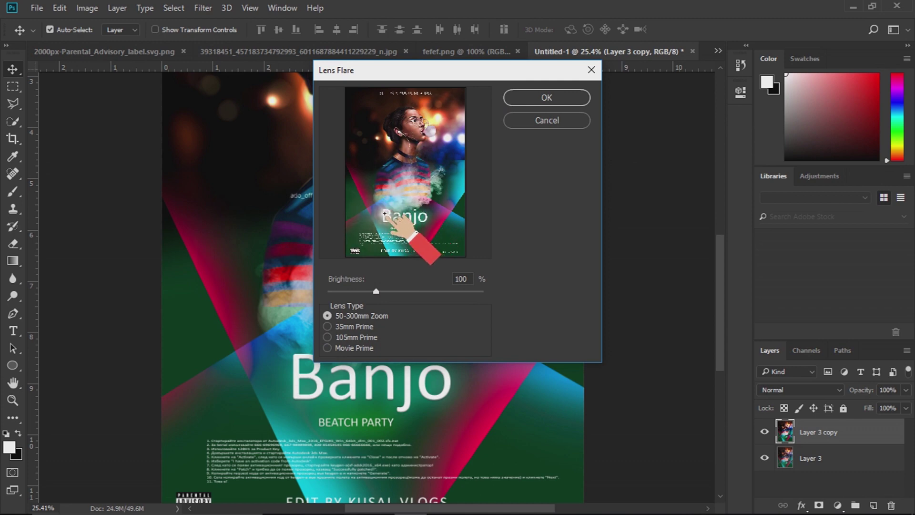
{"action": "left_click_drag", "start_coordinate": [376, 291], "coordinate": [335, 291]}
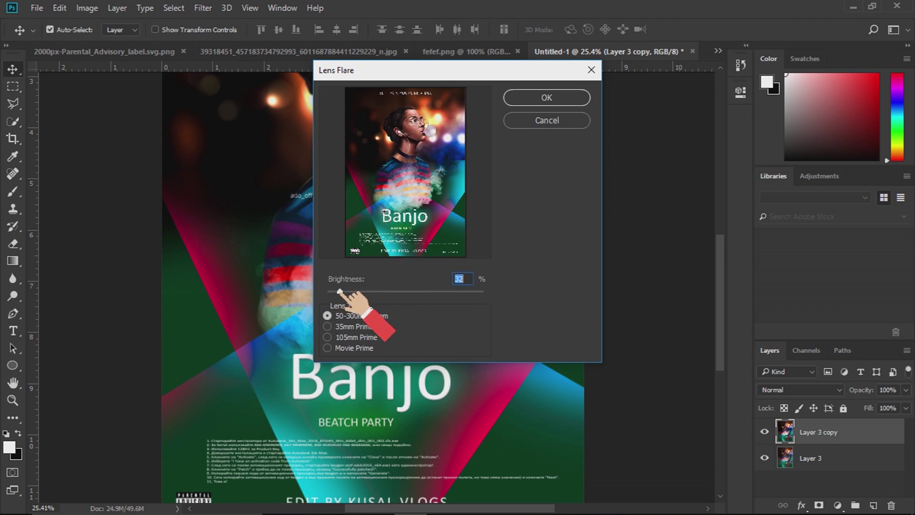
{"action": "left_click", "coordinate": [557, 101]}
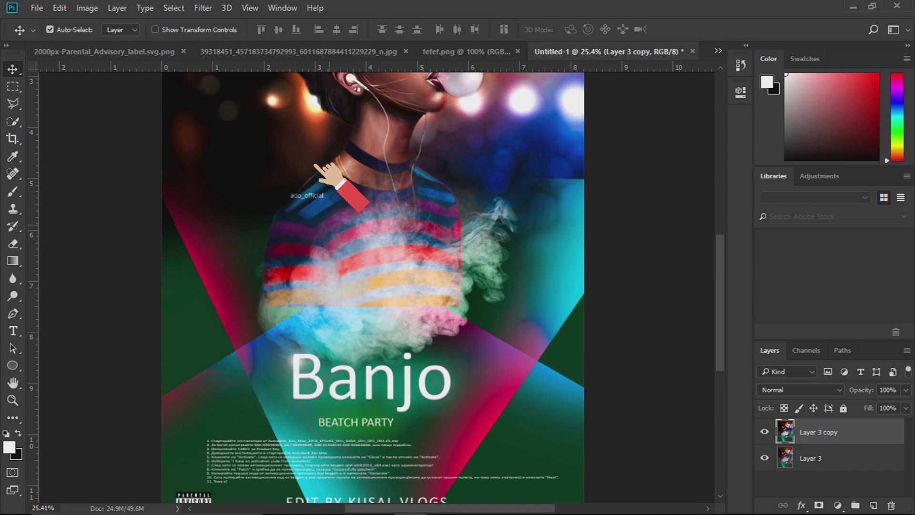
Apply a second lens flare to the poster.
{"action": "left_click", "coordinate": [202, 8]}
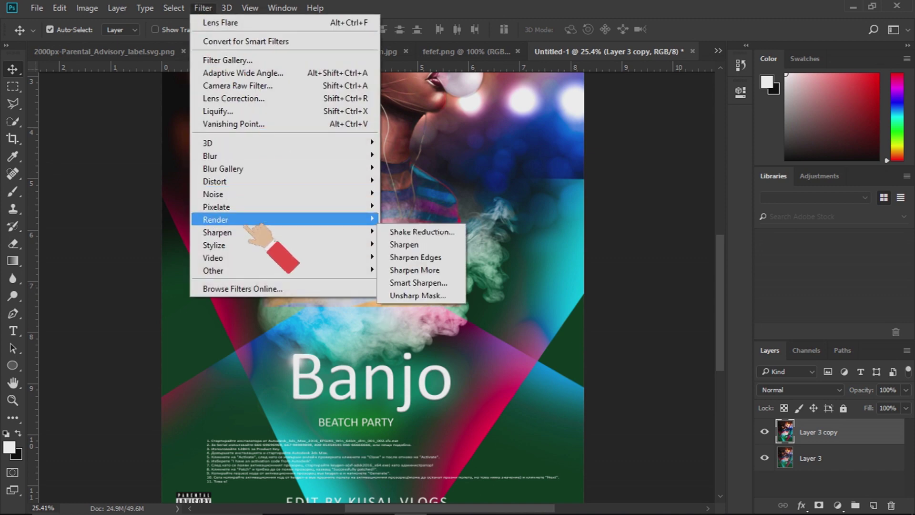
{"action": "left_click", "coordinate": [417, 252]}
{"action": "left_click", "coordinate": [546, 97]}
{"action": "key", "text": "ctrl+0"}
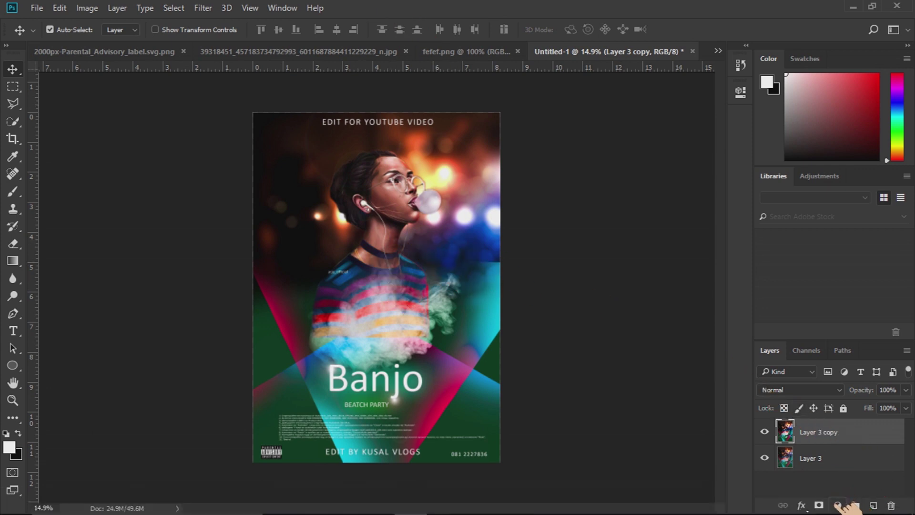
Add a Selective Color layer with Greens at Cyan +79, Magenta −72, Yellow −100, Black +100.
{"action": "left_click", "coordinate": [838, 505]}
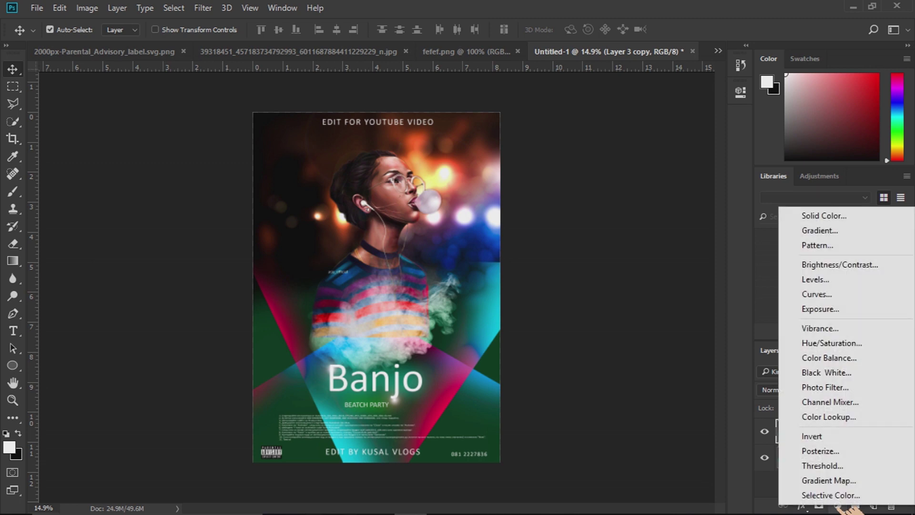
{"action": "left_click", "coordinate": [830, 495]}
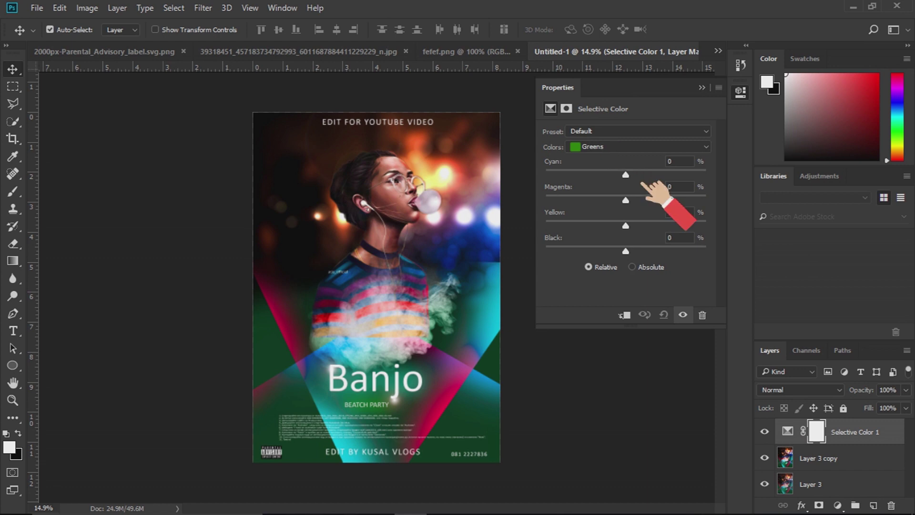
{"action": "left_click_drag", "start_coordinate": [627, 175], "coordinate": [550, 175]}
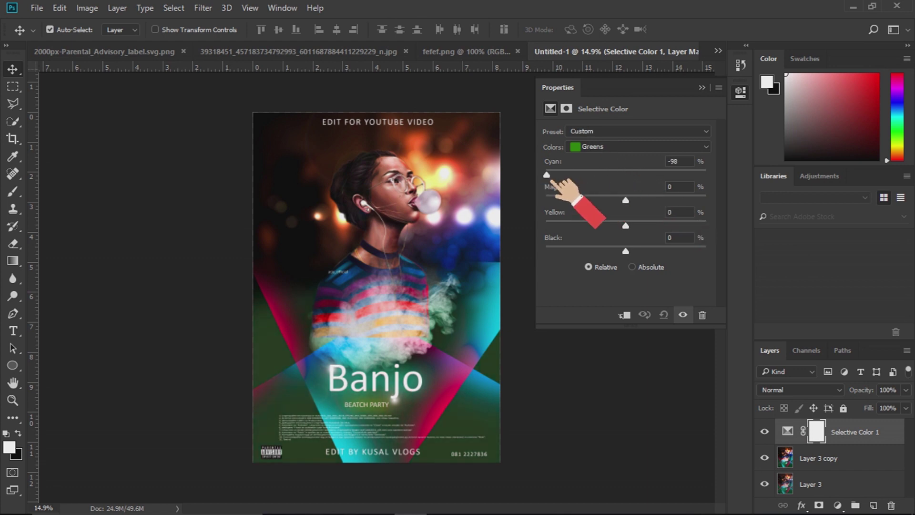
{"action": "left_click_drag", "start_coordinate": [625, 200], "coordinate": [568, 200]}
{"action": "left_click_drag", "start_coordinate": [625, 225], "coordinate": [512, 234]}
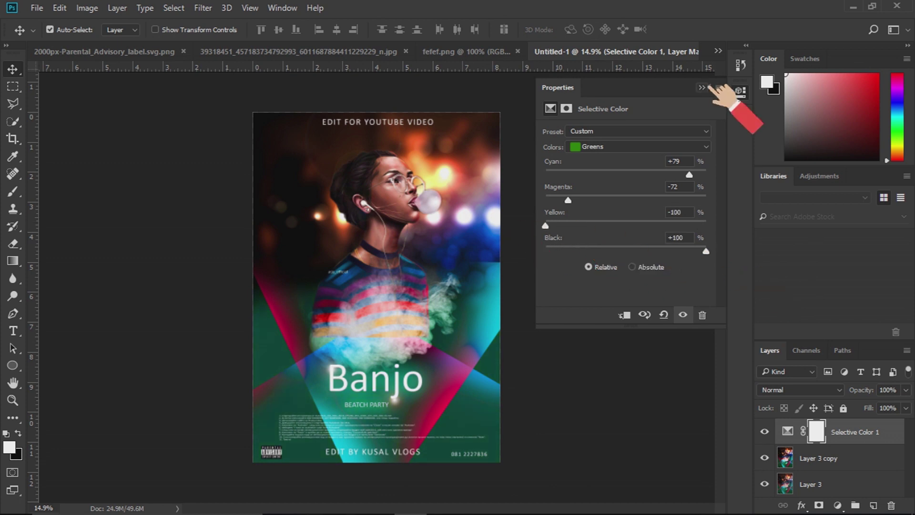
Merge all visible layers into a single stamped layer.
{"action": "key", "text": "ctrl+minus"}
{"action": "scroll", "coordinate": [399, 299], "scroll_direction": "down", "scroll_amount": 2}
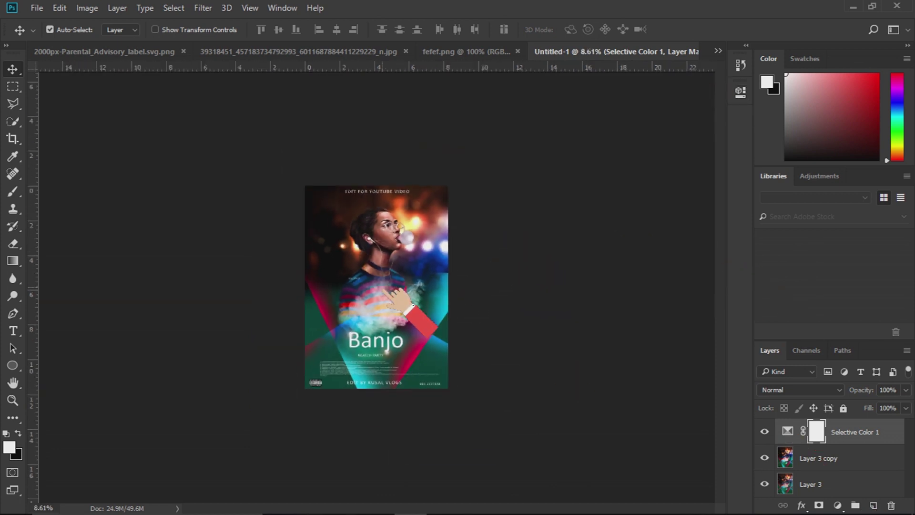
{"action": "scroll", "coordinate": [399, 299], "scroll_direction": "up", "scroll_amount": 4}
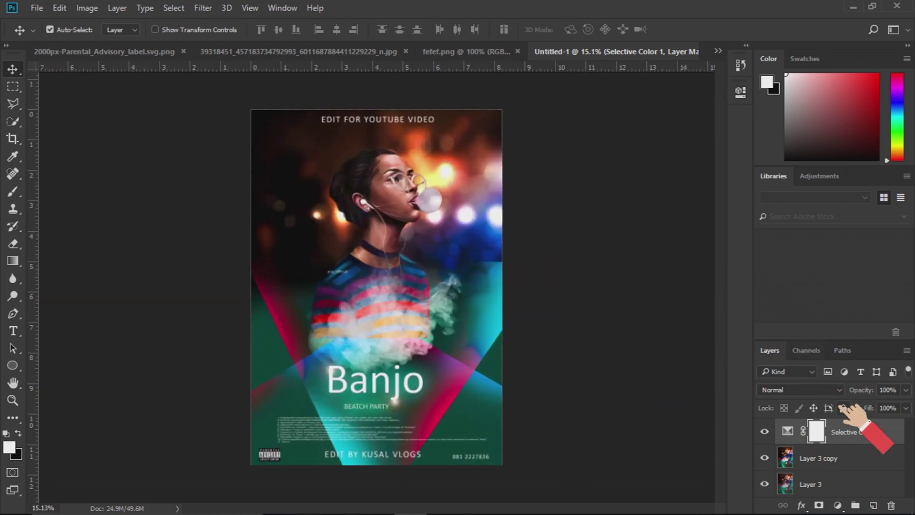
{"action": "key", "text": "ctrl+shift+e"}
Save the poster as 'P 1' in PNG format on the Desktop, accepting the default PNG options.
{"action": "left_click", "coordinate": [38, 9]}
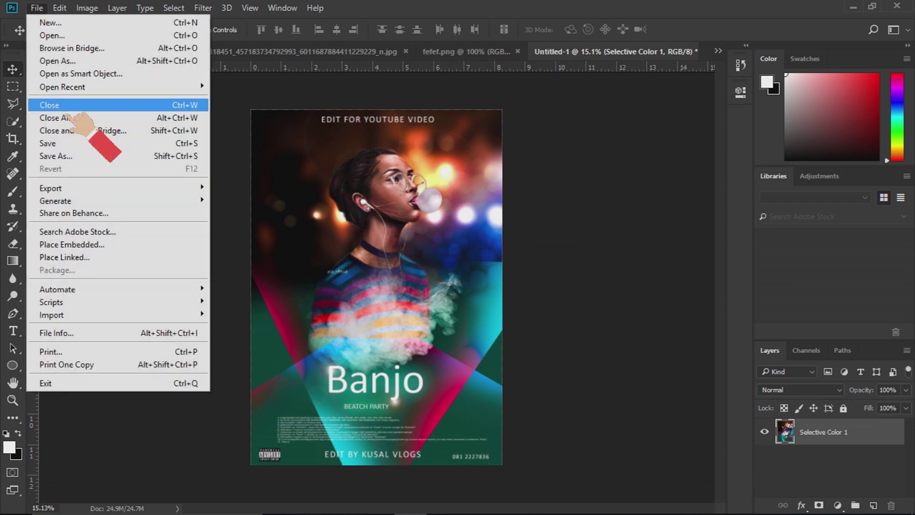
{"action": "left_click", "coordinate": [56, 155]}
{"action": "left_click", "coordinate": [53, 94]}
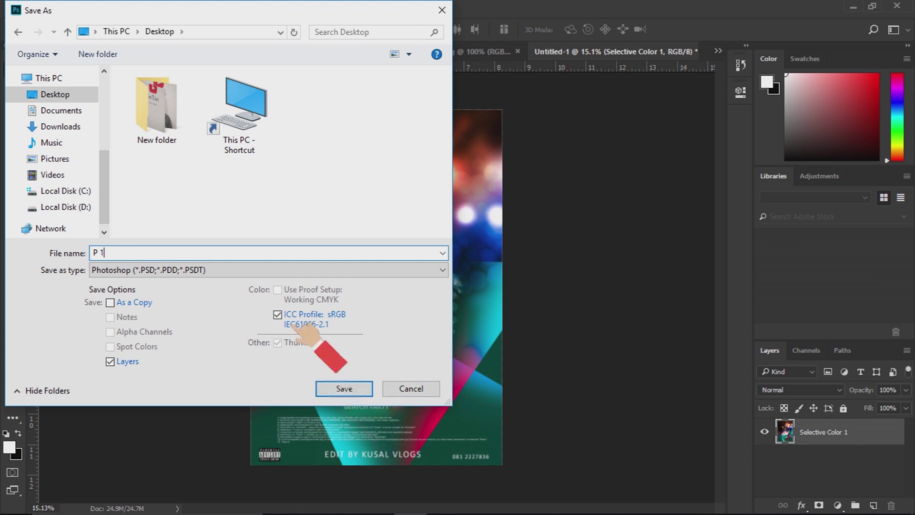
{"action": "left_click", "coordinate": [295, 271]}
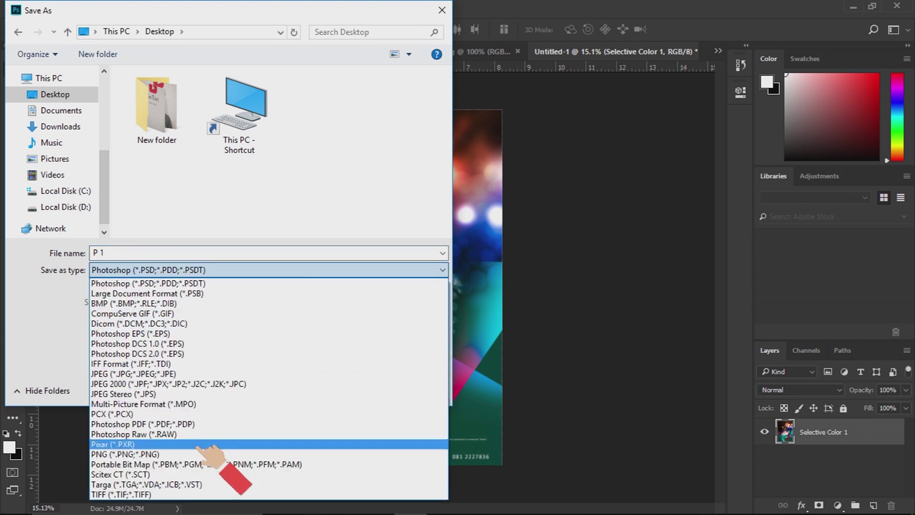
{"action": "left_click", "coordinate": [193, 454]}
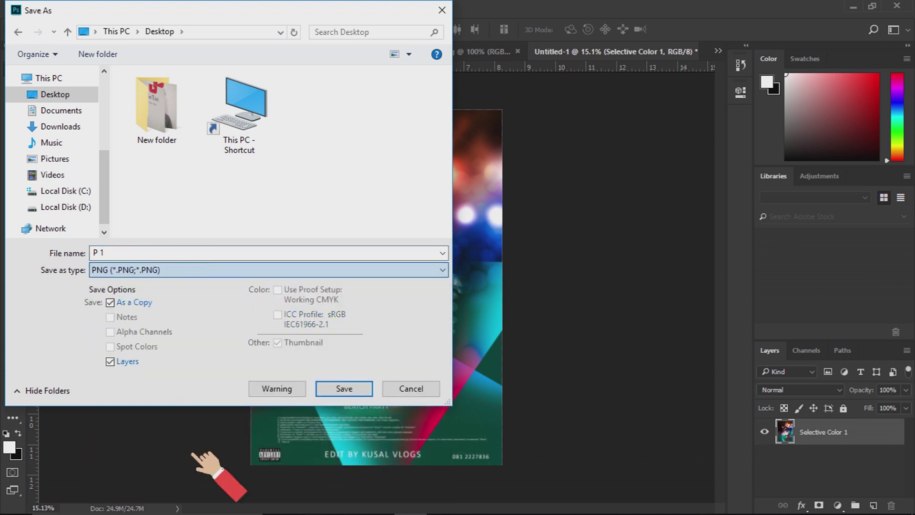
{"action": "left_click", "coordinate": [360, 388]}
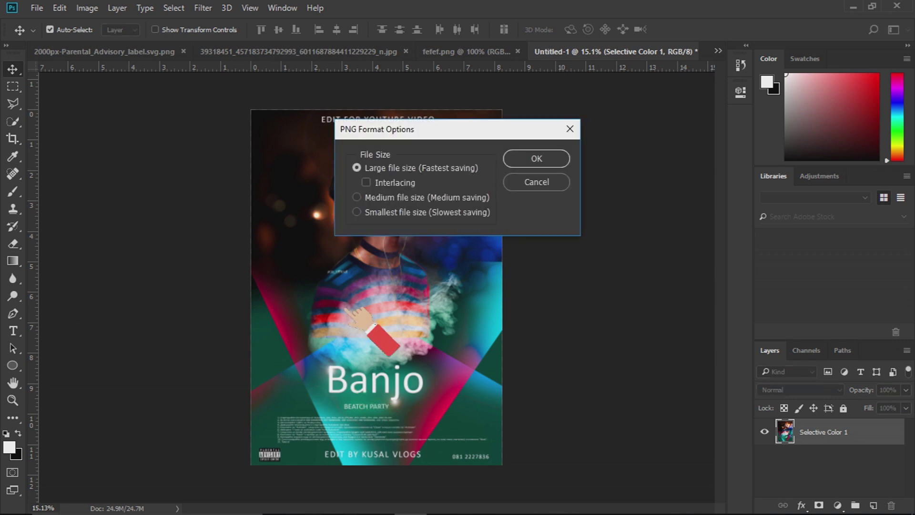
{"action": "left_click", "coordinate": [537, 162]}
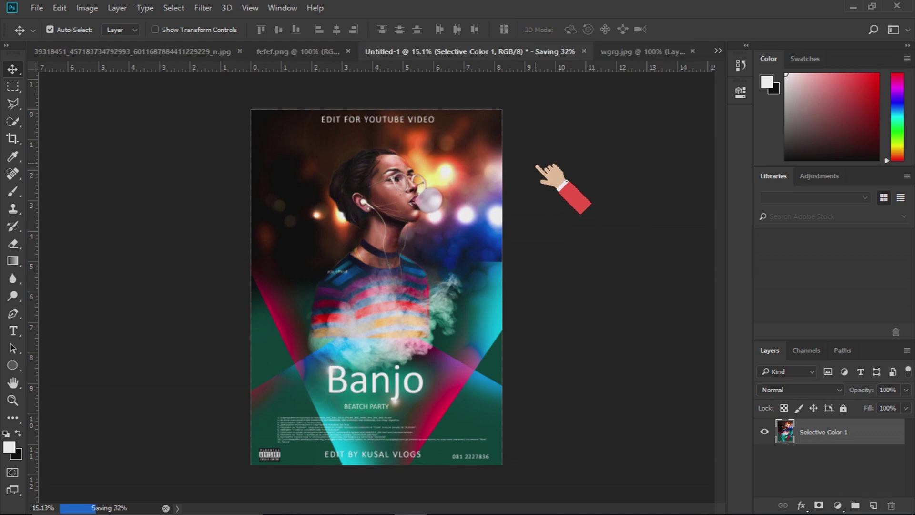